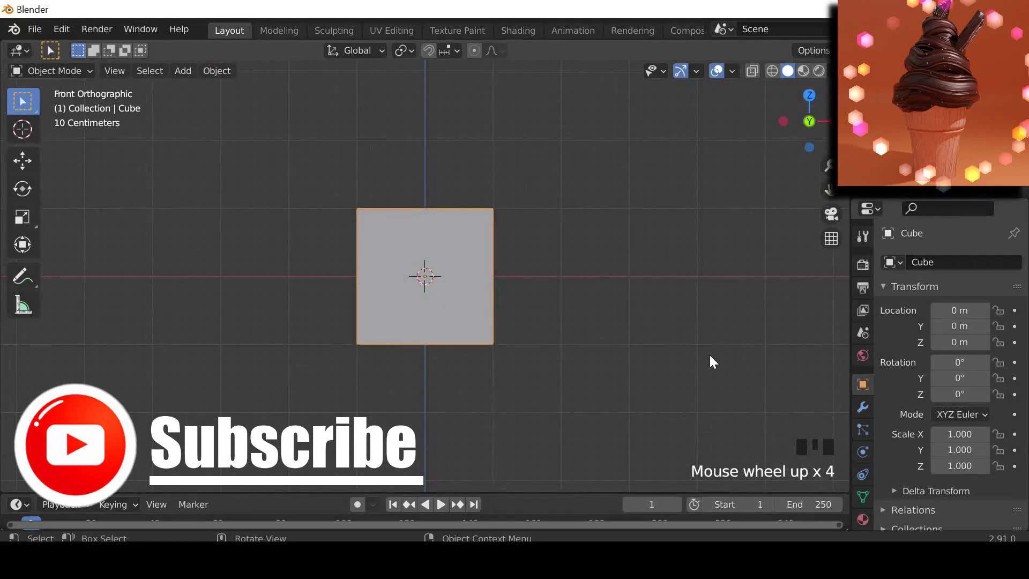
# Replace the default cube with a new mesh cylinder at the origin and switch it to Edit Mode
pyautogui.press('Delete')
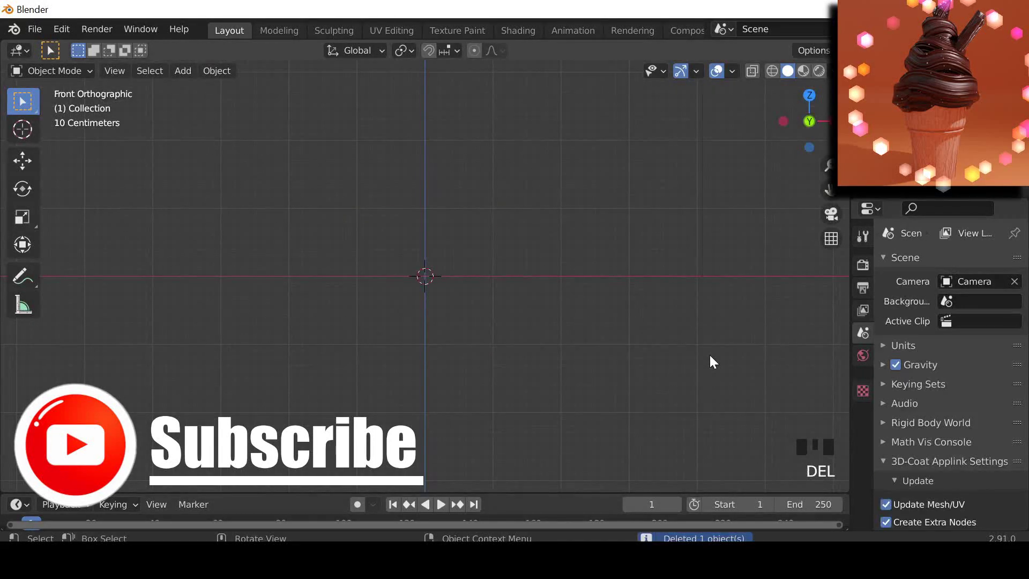
pyautogui.hotkey('shift', 'a')
pyautogui.moveTo(630, 210)
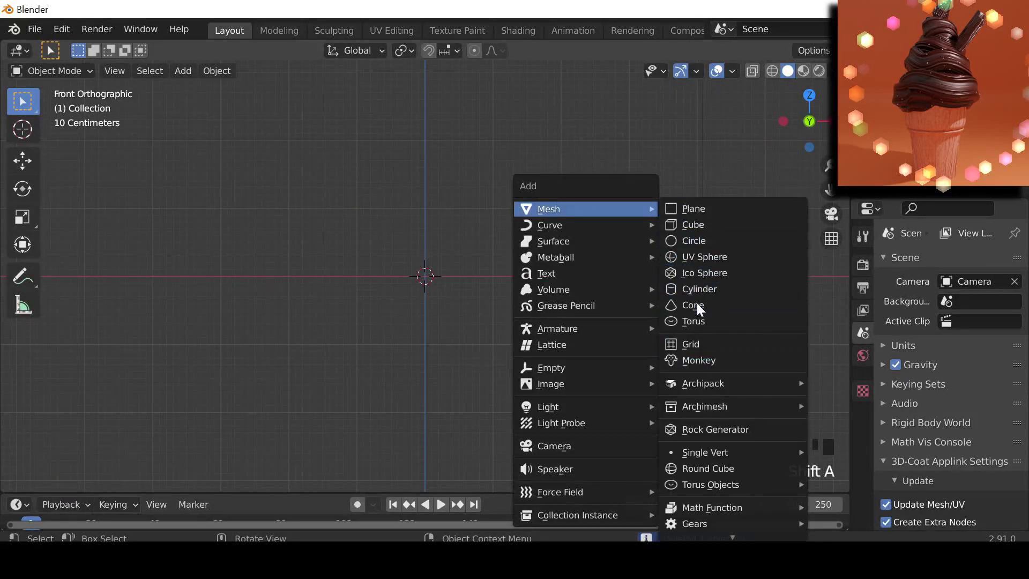
pyautogui.click(688, 285)
pyautogui.scroll(2, 688, 286)
pyautogui.press('Tab')
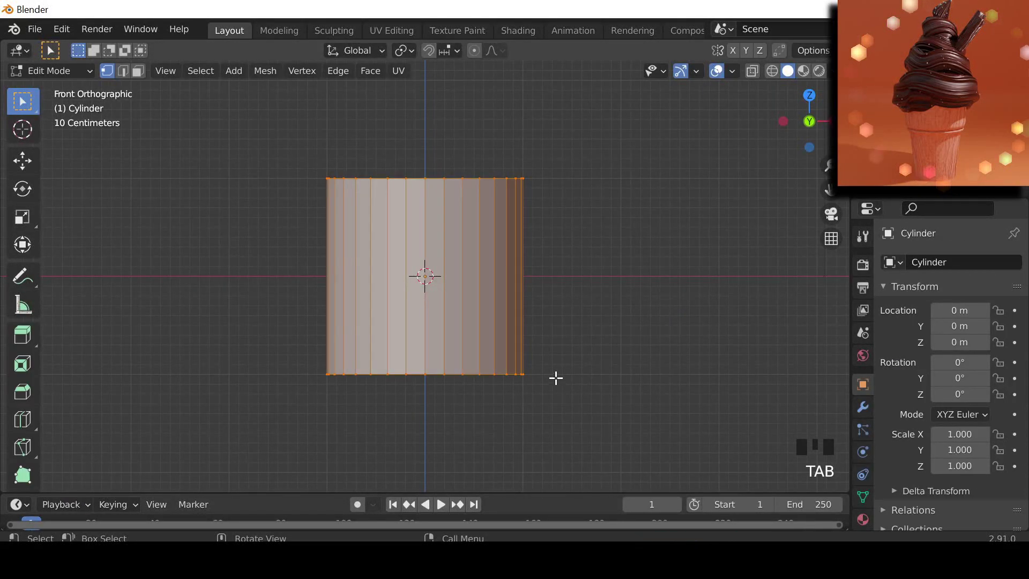
# Taper the cylinder by scaling its bottom ring to about three quarters and lowering it slightly along Z
pyautogui.click(60, 71)
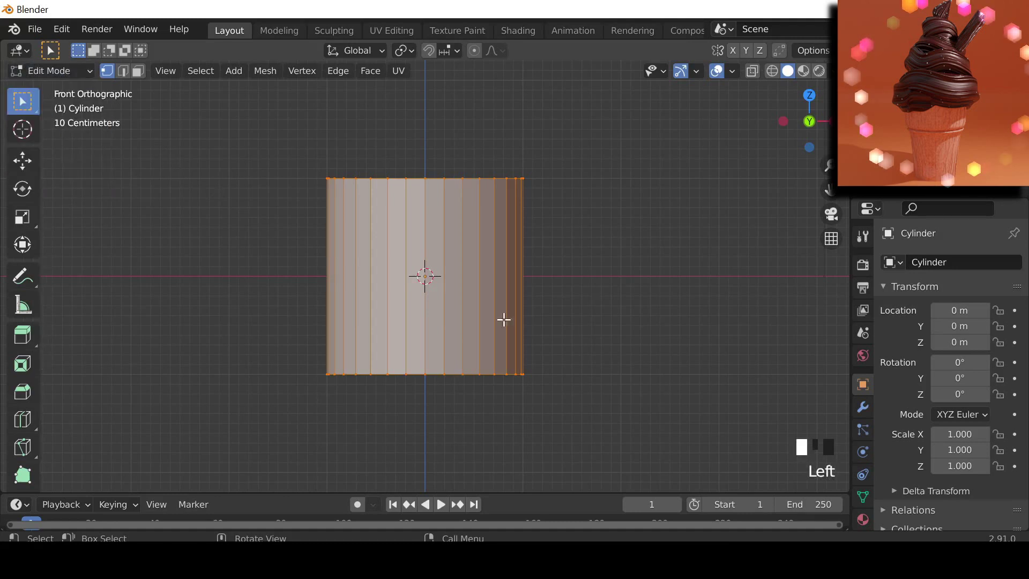
pyautogui.moveTo(219, 314); pyautogui.dragTo(672, 431)
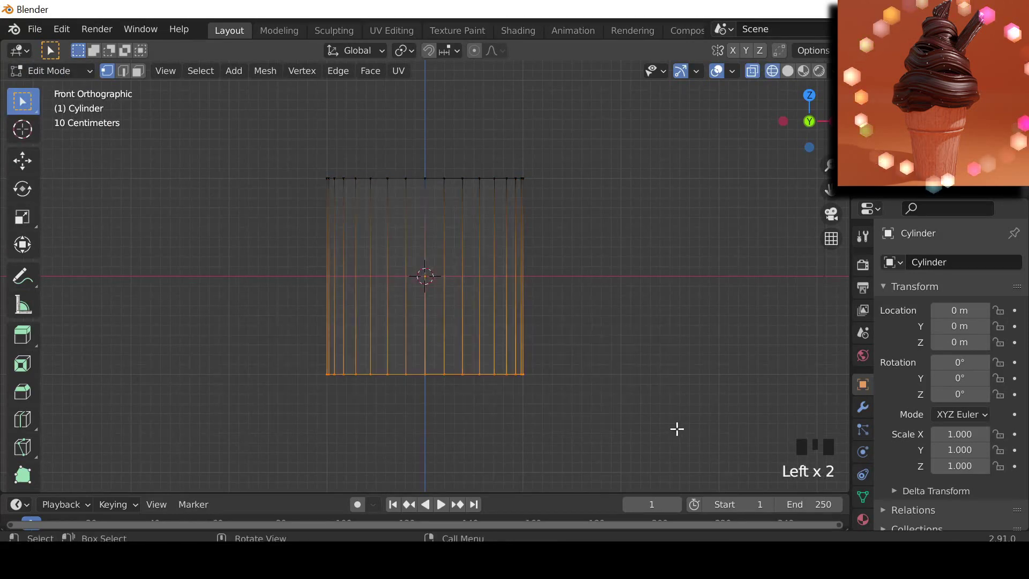
pyautogui.press('s')
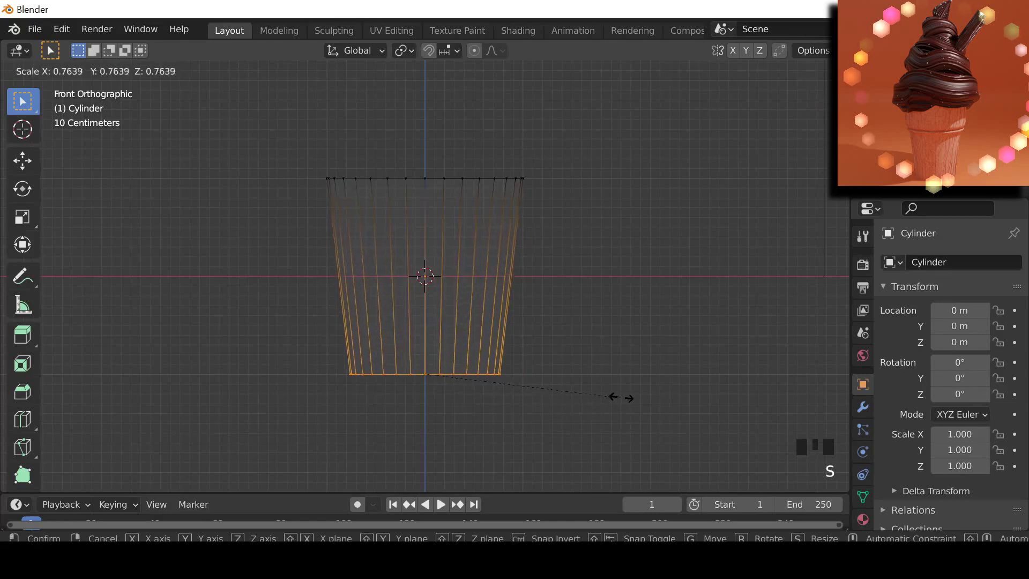
pyautogui.click(615, 395)
pyautogui.press('g')
pyautogui.press('z')
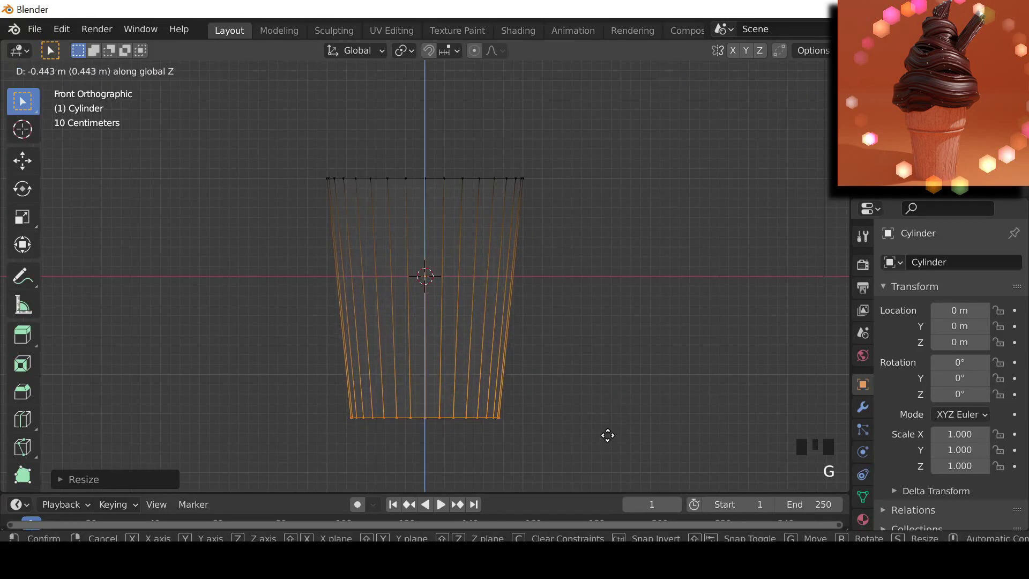
pyautogui.click(611, 400)
pyautogui.press('s')
pyautogui.click(604, 337)
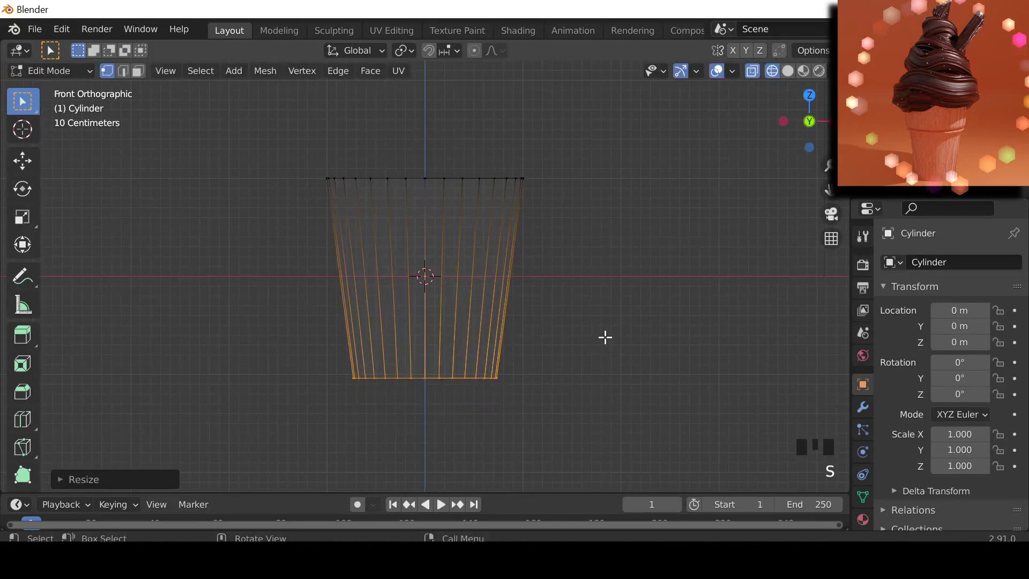
# Cut a horizontal edge loop around the cup about one third of the way down from its rim
pyautogui.scroll(1, 588, 324)
pyautogui.hotkey('ctrl', 'r')
pyautogui.click(544, 295)
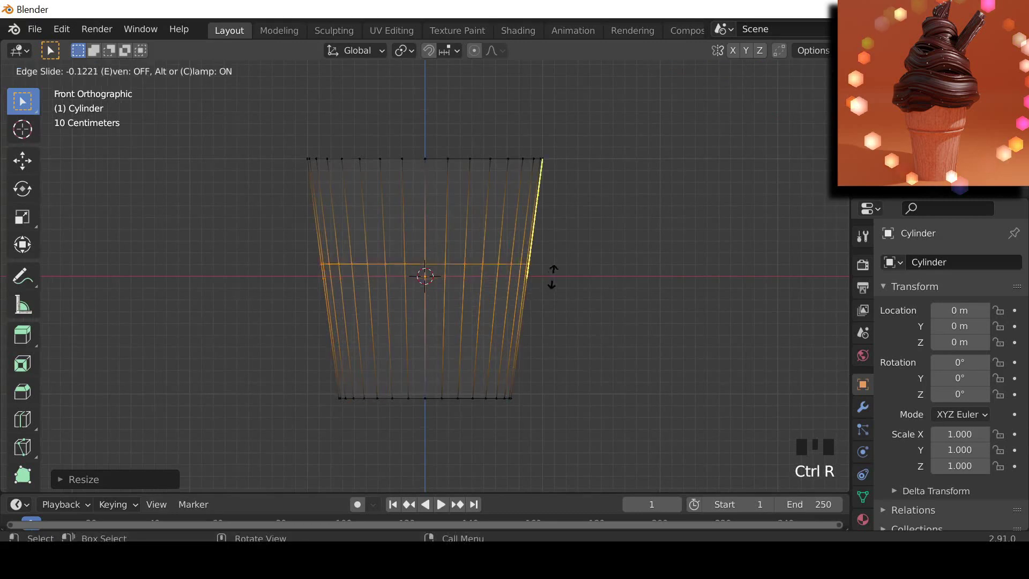
pyautogui.click(568, 257)
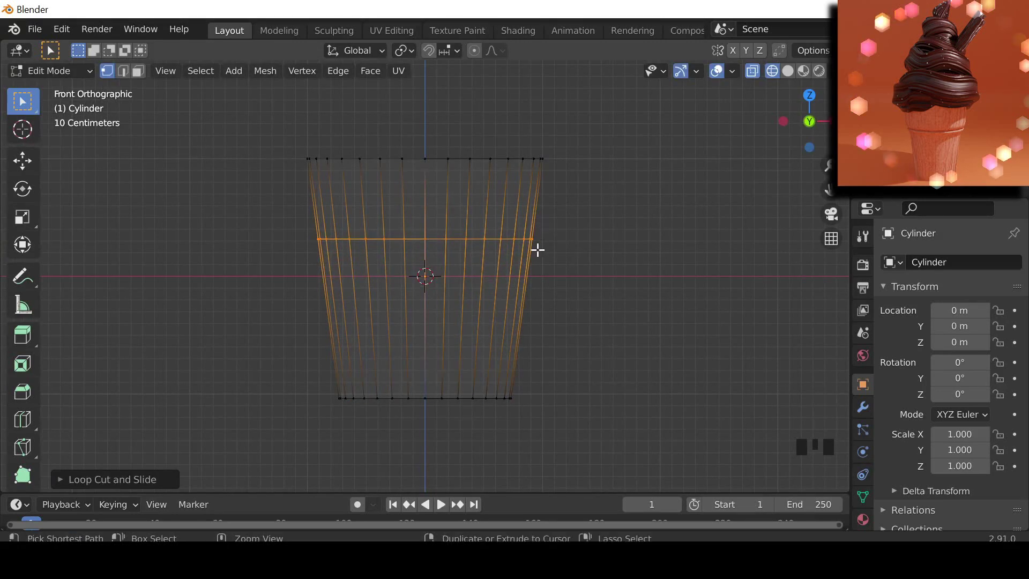
# Add two more edge loops, one closely below and one closely above the existing loop
pyautogui.hotkey('ctrl', 'r')
pyautogui.click(537, 252)
pyautogui.click(555, 199)
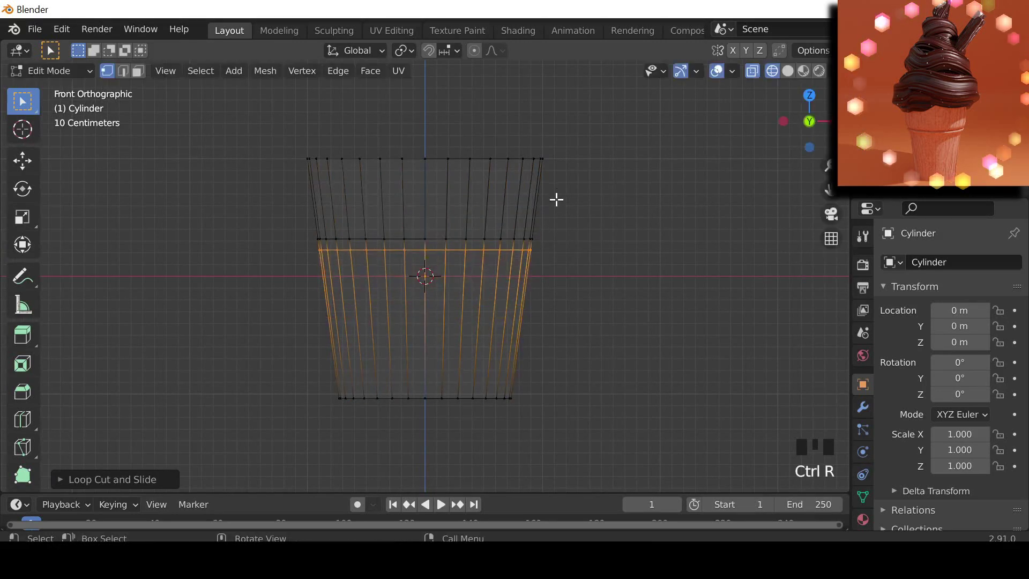
pyautogui.hotkey('ctrl', 'r')
pyautogui.click(536, 209)
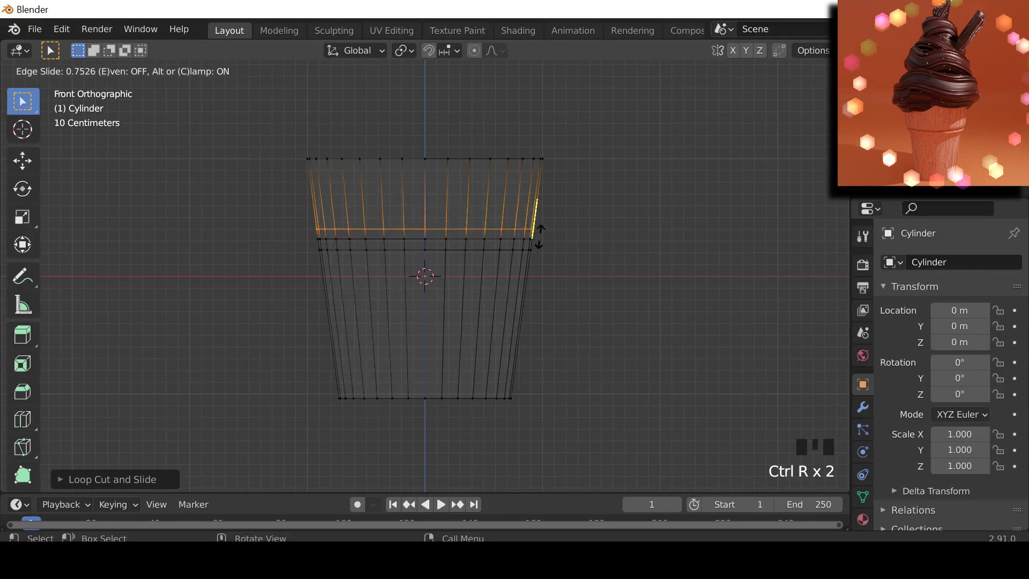
pyautogui.click(538, 235)
pyautogui.keyDown('shift'); pyautogui.moveTo(535, 257); pyautogui.dragTo(519, 310, button='middle'); pyautogui.keyUp('shift')
pyautogui.scroll(3, 519, 320)
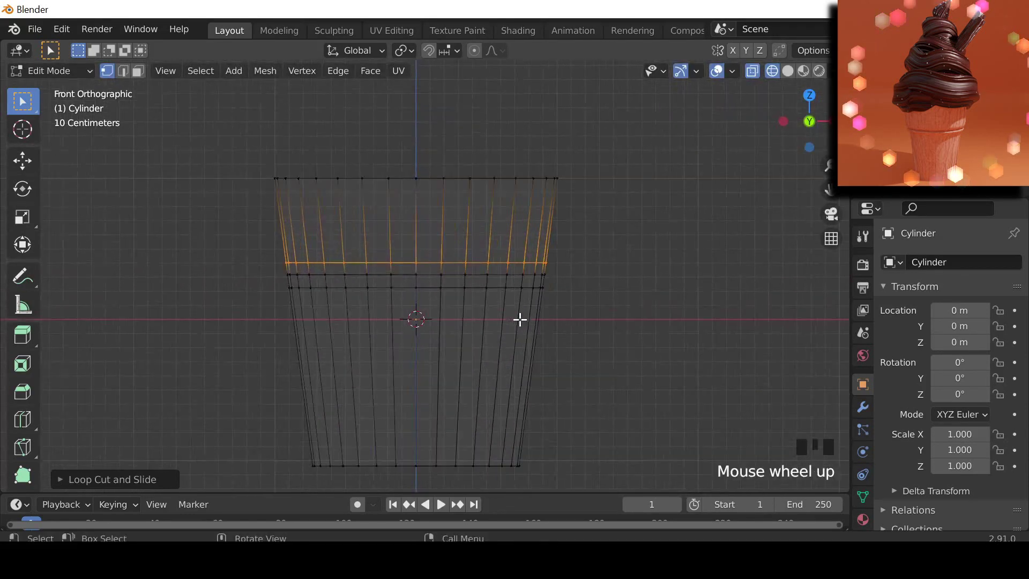
pyautogui.hotkey('alt', 's')
pyautogui.click(597, 278)
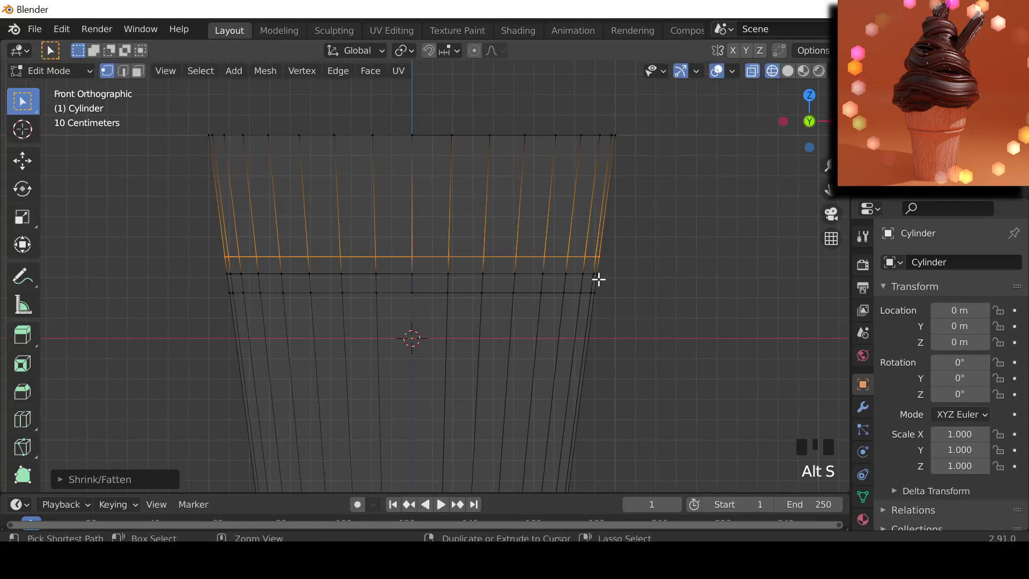
pyautogui.hotkey('ctrl', 'z')
# Select the middle of the three edge loops and scale it outward to about 1.07 to form a ridge
pyautogui.keyDown('alt'); pyautogui.click(590, 283); pyautogui.keyUp('alt')
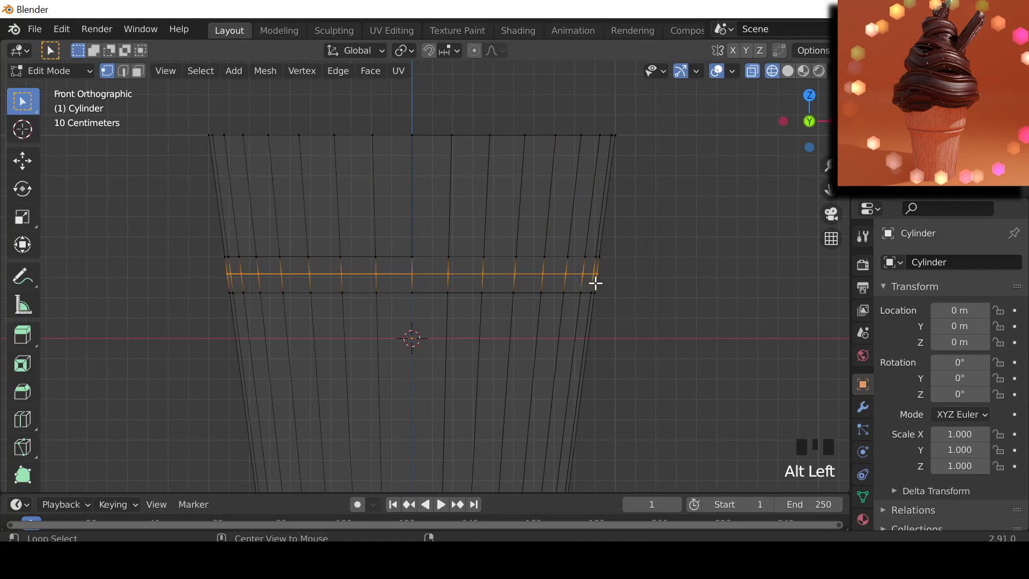
pyautogui.press('s')
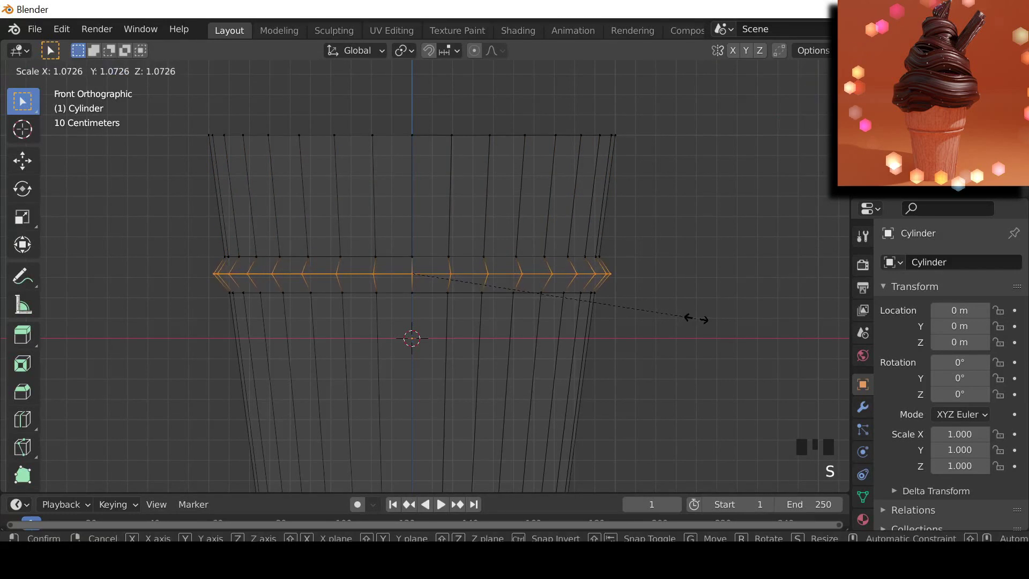
pyautogui.click(688, 300)
# Cut an edge loop around the lower body and slide it up to sit just beneath the ridge
pyautogui.scroll(-3, 661, 275)
pyautogui.scroll(4, 661, 276)
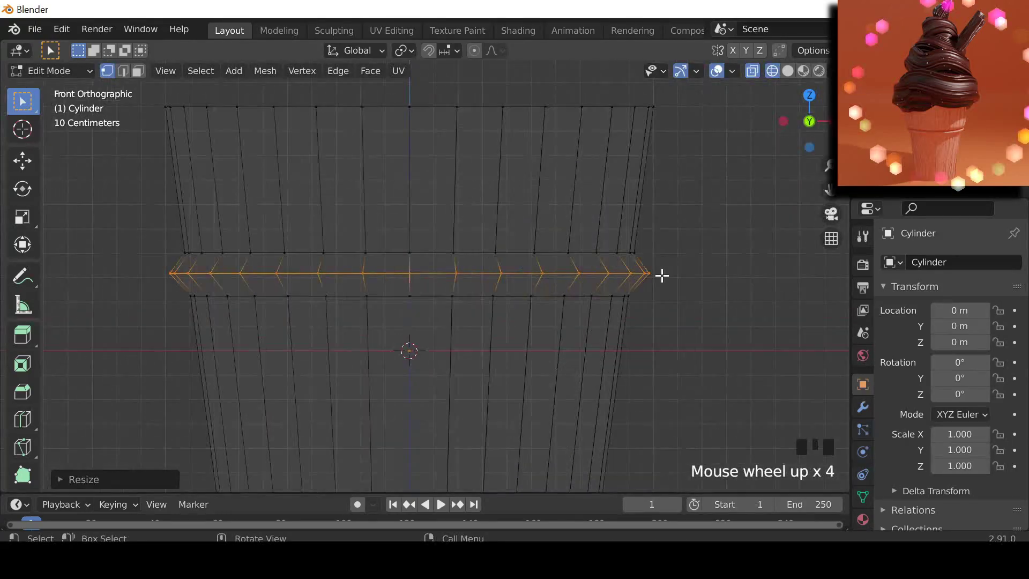
pyautogui.hotkey('ctrl', 'r')
pyautogui.click(613, 422)
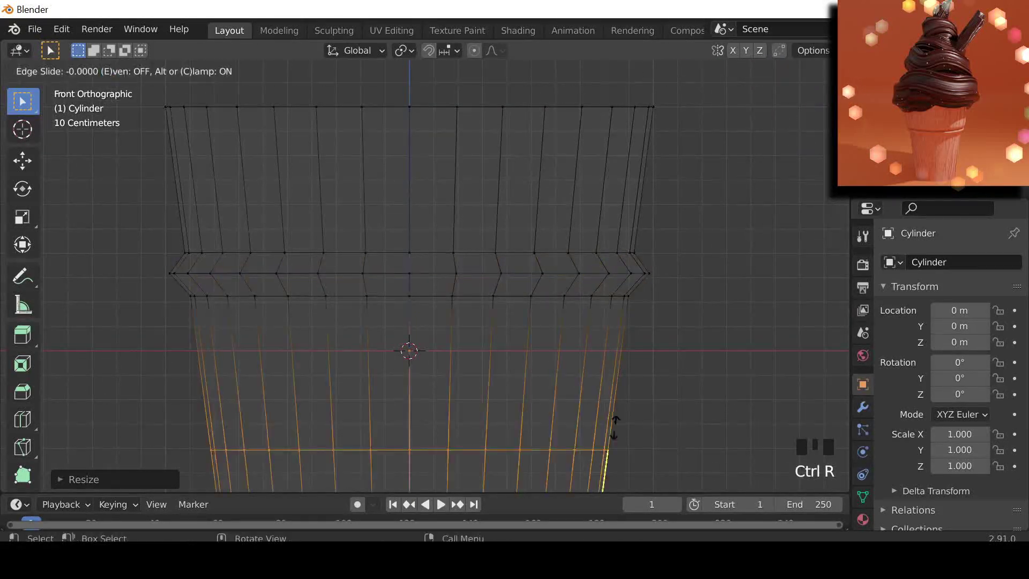
pyautogui.click(661, 287)
pyautogui.press('s')
pyautogui.click(670, 324)
pyautogui.hotkey('shift', 'z')
pyautogui.scroll(-3, 671, 324)
pyautogui.hotkey('ctrl', 'z')
pyautogui.scroll(4, 661, 316)
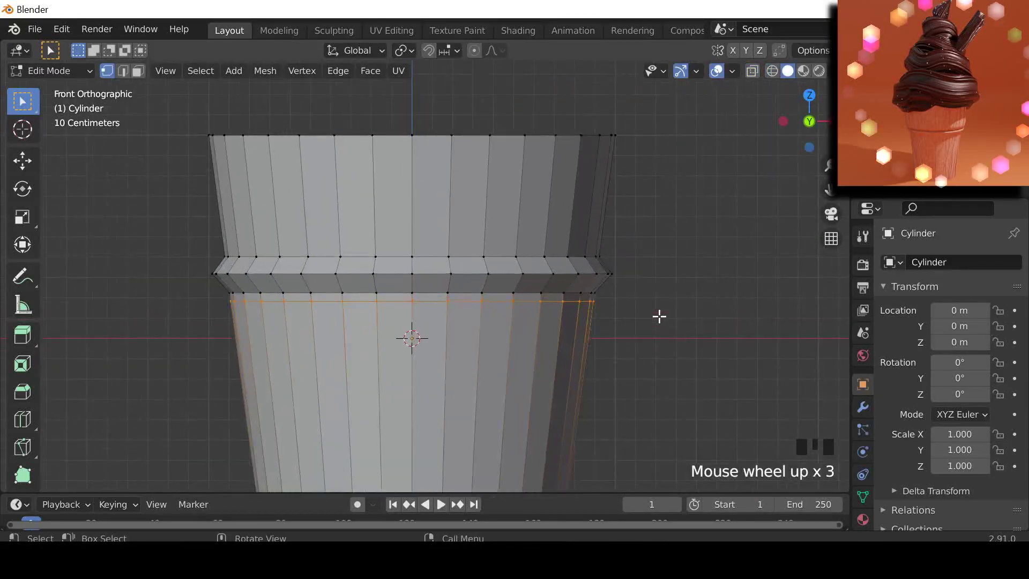
pyautogui.hotkey('shift', 'z')
# Cut an edge loop just above the ridge and scale it outward to match the ridge's width
pyautogui.hotkey('ctrl', 'r')
pyautogui.click(627, 223)
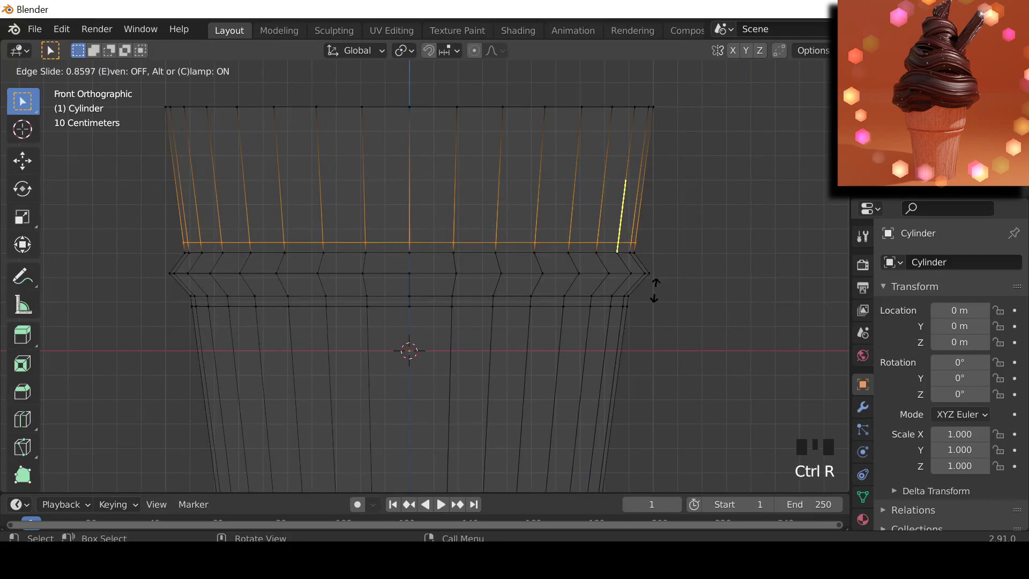
pyautogui.click(655, 290)
pyautogui.press('s')
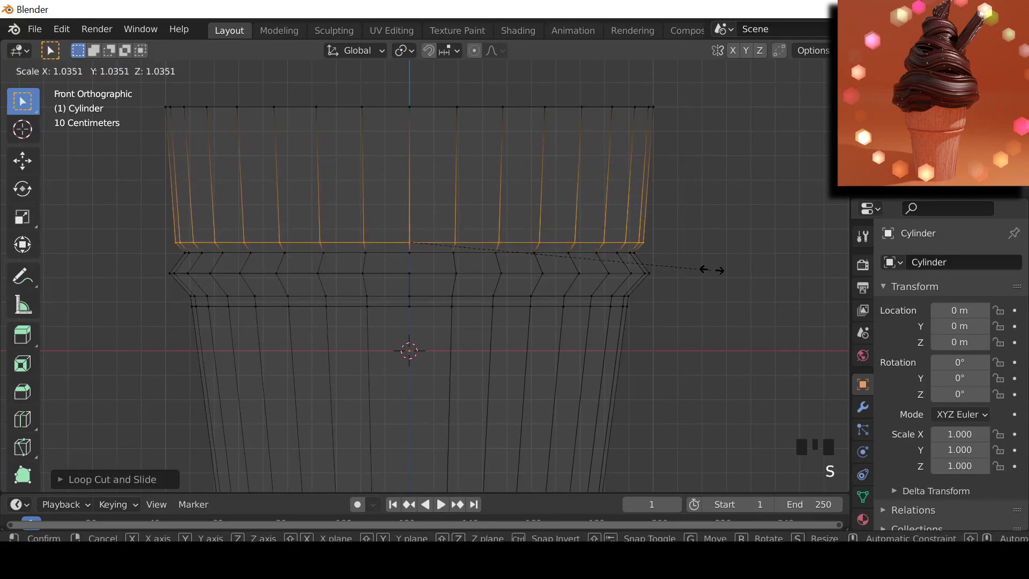
pyautogui.click(718, 270)
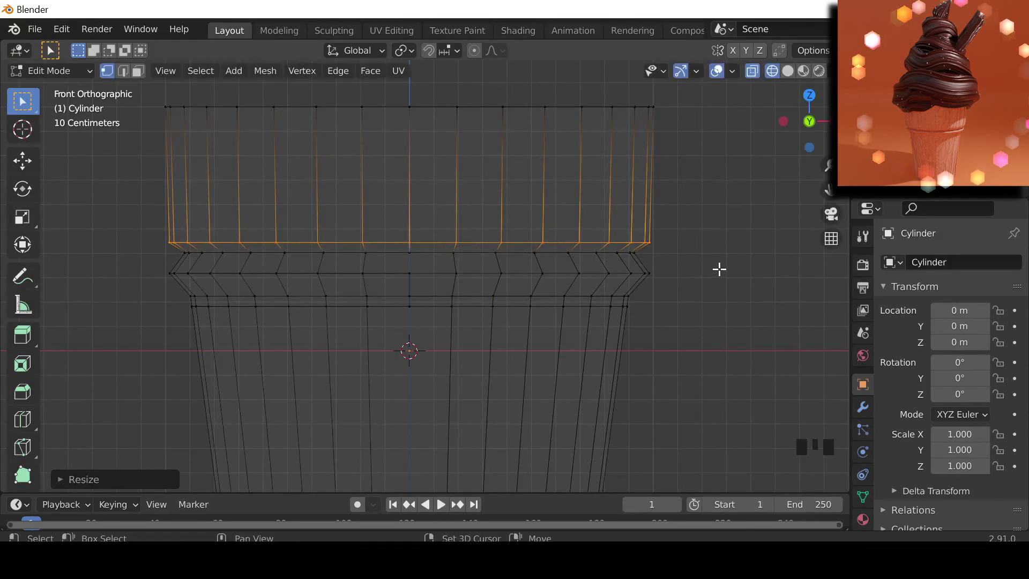
# Raise the widened loop above the ridge slightly along Z to open up the groove
pyautogui.hotkey('shift', 'z')
pyautogui.scroll(-3, 715, 269)
pyautogui.scroll(5, 705, 278)
pyautogui.keyDown('shift'); pyautogui.moveTo(705, 278); pyautogui.dragTo(688, 294, button='middle'); pyautogui.keyUp('shift')
pyautogui.press('g')
pyautogui.press('z')
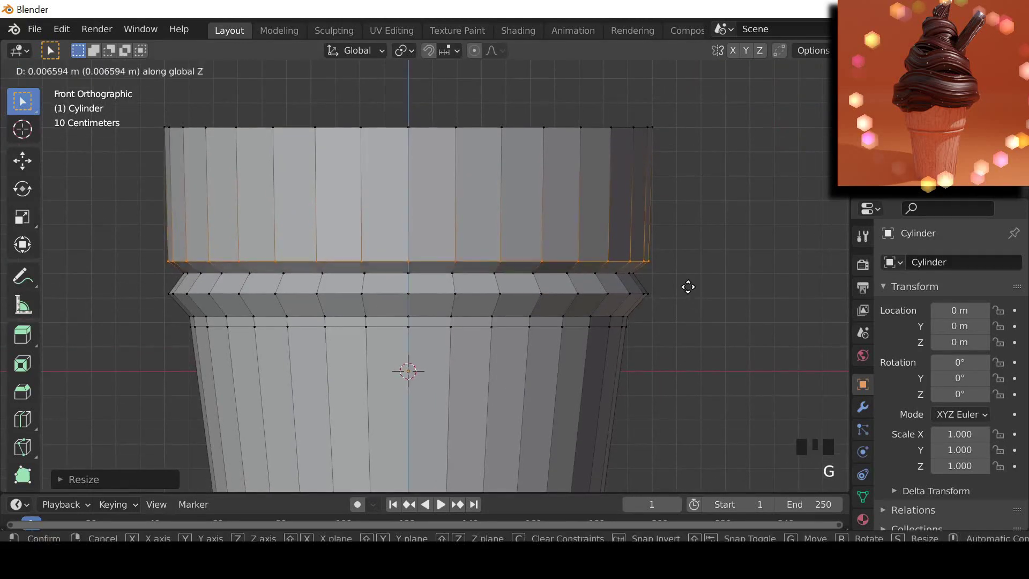
pyautogui.click(687, 288)
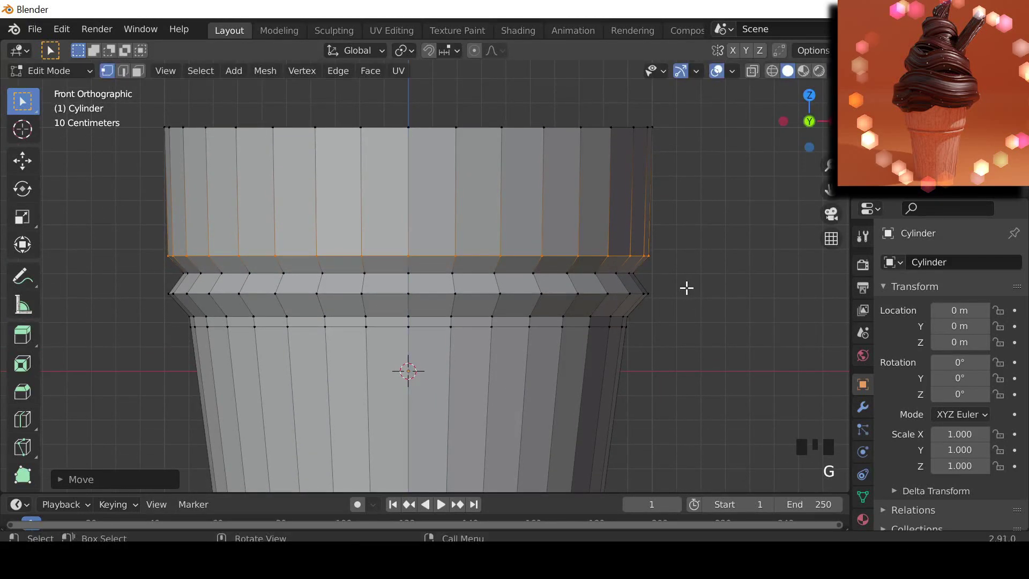
# Add a Subdivision Surface modifier to the cup and set its viewport level to 3
pyautogui.click(862, 406)
pyautogui.click(896, 266)
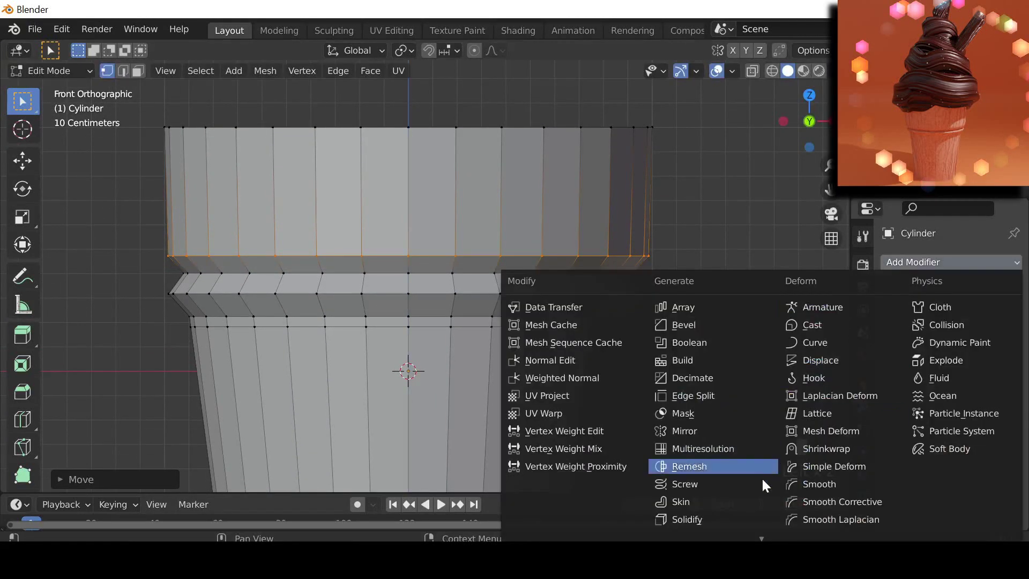
pyautogui.scroll(-3, 707, 511)
pyautogui.click(713, 488)
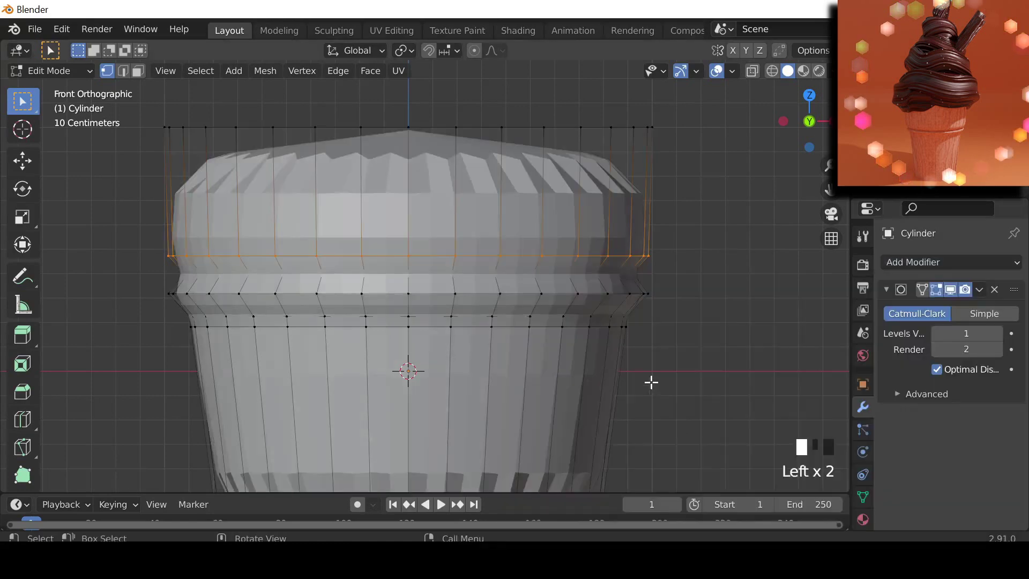
pyautogui.scroll(-4, 649, 377)
pyautogui.keyDown('shift'); pyautogui.moveTo(648, 372); pyautogui.dragTo(651, 343, button='middle'); pyautogui.keyUp('shift')
pyautogui.click(998, 332)
pyautogui.click(997, 332)
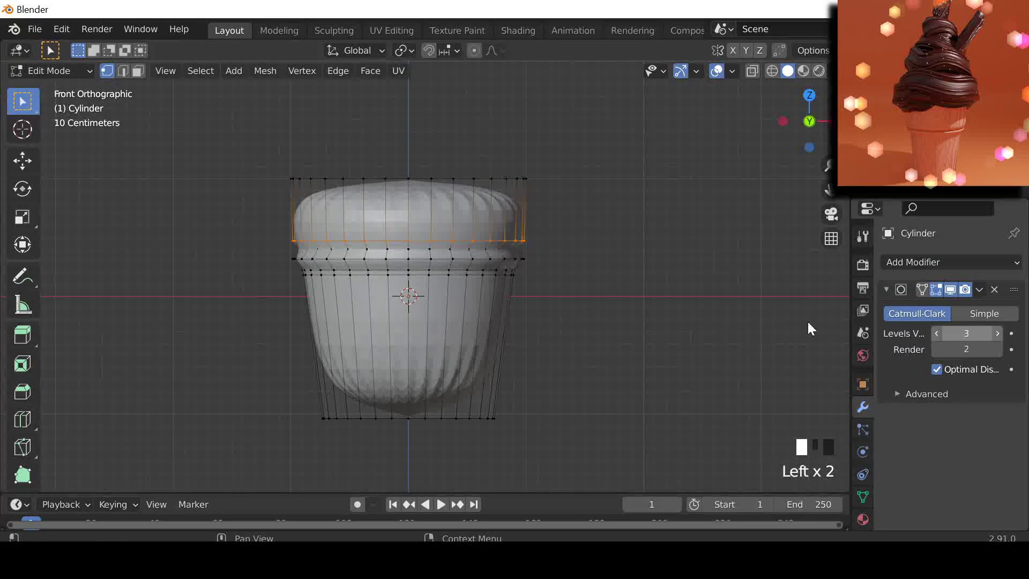
# Cut an edge loop around the lower body and slide it down to the base to sharpen the bottom edge
pyautogui.hotkey('ctrl', 'r')
pyautogui.click(472, 354)
pyautogui.click(484, 433)
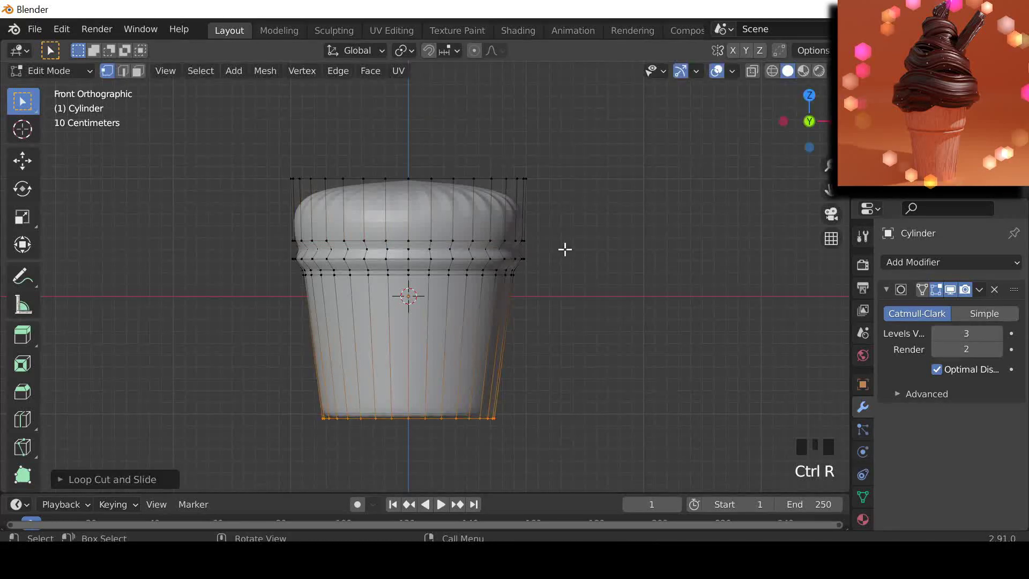
# Select the top ring in wireframe display and delete the cap face to open the cup
pyautogui.hotkey('shift', 'z')
pyautogui.moveTo(224, 146); pyautogui.dragTo(610, 192)
pyautogui.press('x')
pyautogui.click(644, 160)
pyautogui.hotkey('shift', 'z')
pyautogui.hotkey('shift', 'z')
# Select the cup's bottom loops and move them down about 0.2 m along Z
pyautogui.moveTo(259, 369); pyautogui.dragTo(707, 439)
pyautogui.press('g')
pyautogui.press('z')
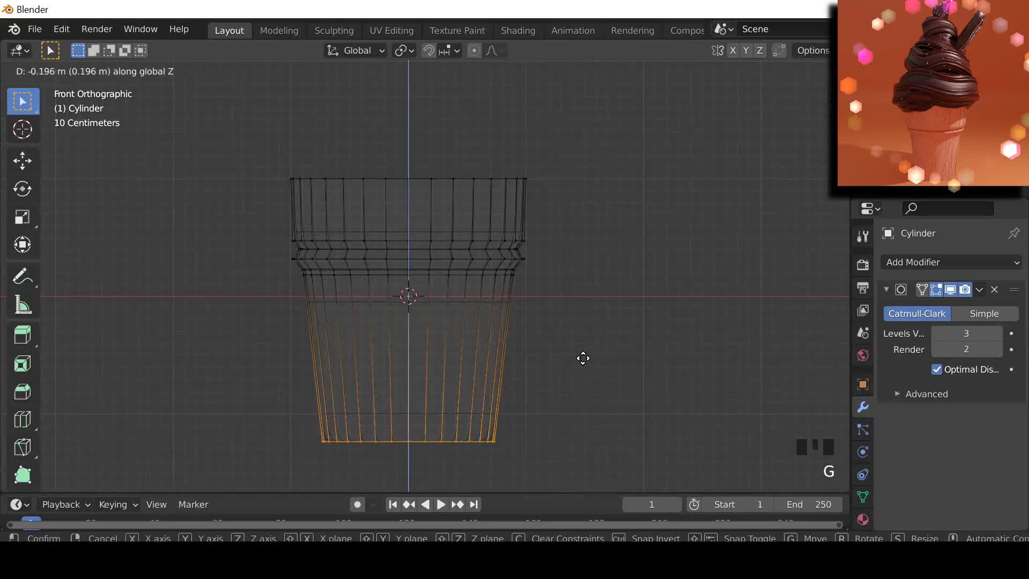
pyautogui.click(582, 358)
# Add another supporting edge loop to the lower body, slid down close to the base
pyautogui.hotkey('ctrl', 'r')
pyautogui.click(515, 381)
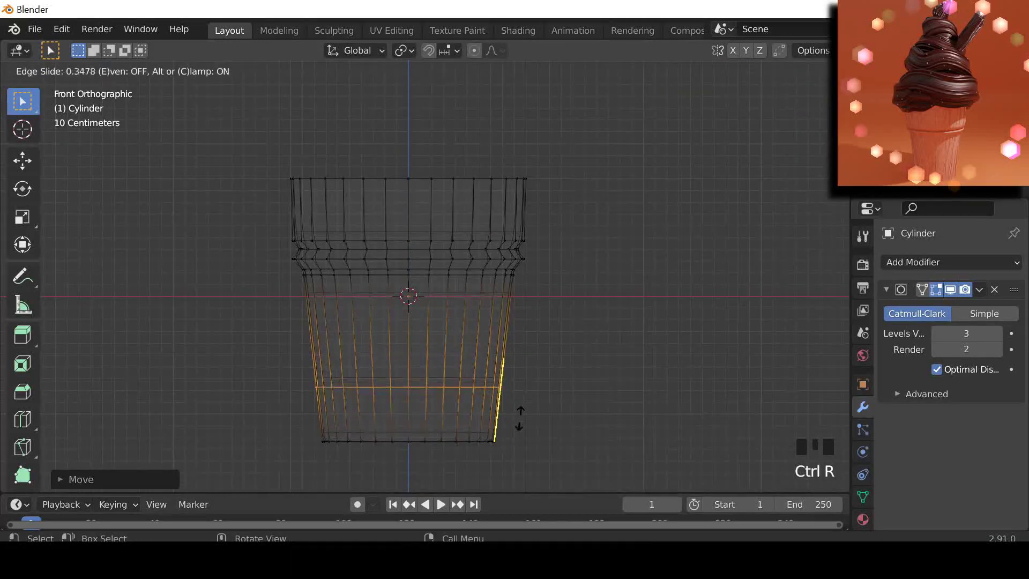
pyautogui.click(526, 455)
# Return to Object Mode with solid shading and scale the whole cup down slightly
pyautogui.press('Tab')
pyautogui.hotkey('shift', 'z')
pyautogui.moveTo(578, 425); pyautogui.dragTo(478, 117, button='middle')
pyautogui.scroll(3, 602, 351)
pyautogui.press('s')
pyautogui.click(585, 339)
pyautogui.moveTo(586, 340); pyautogui.dragTo(506, 184, button='middle')
pyautogui.scroll(-3, 655, 184)
pyautogui.click(780, 117)
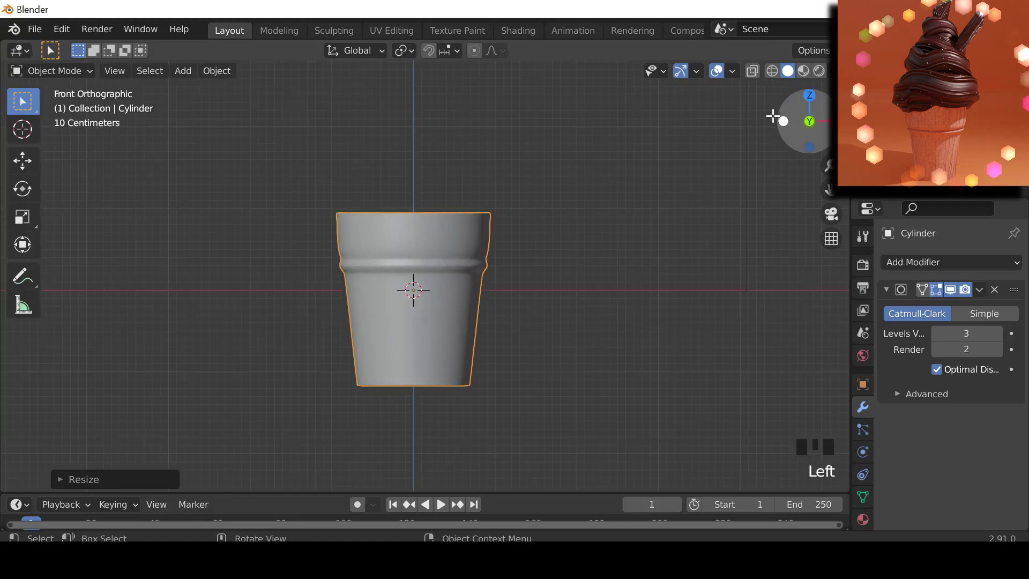
# In Edit Mode, cut an edge loop on the ridge's upper slope near the groove and scale it slightly
pyautogui.scroll(4, 579, 209)
pyautogui.press('Tab')
pyautogui.keyDown('shift'); pyautogui.moveTo(579, 209); pyautogui.dragTo(597, 249, button='middle'); pyautogui.keyUp('shift')
pyautogui.hotkey('ctrl', 'r')
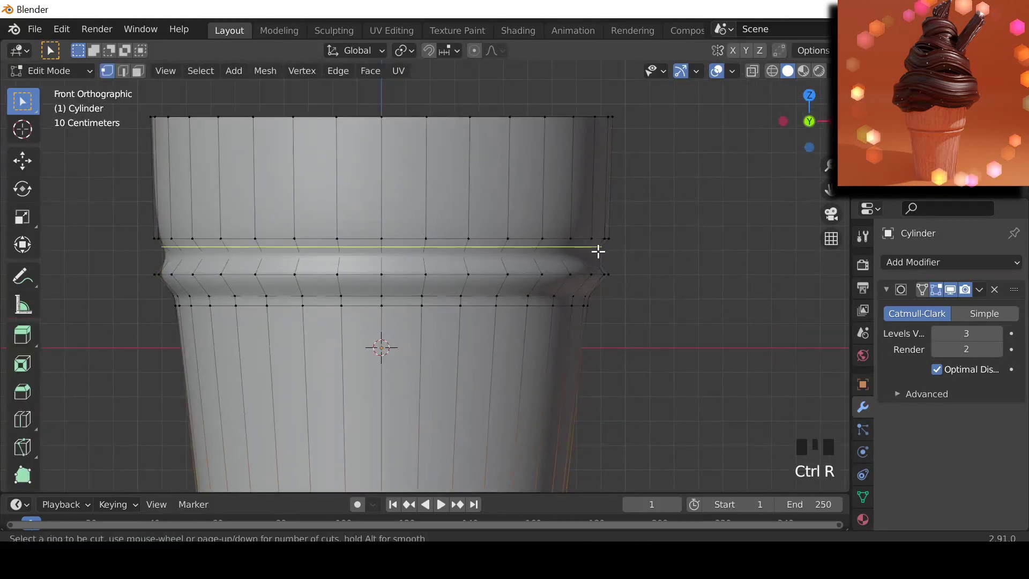
pyautogui.click(597, 258)
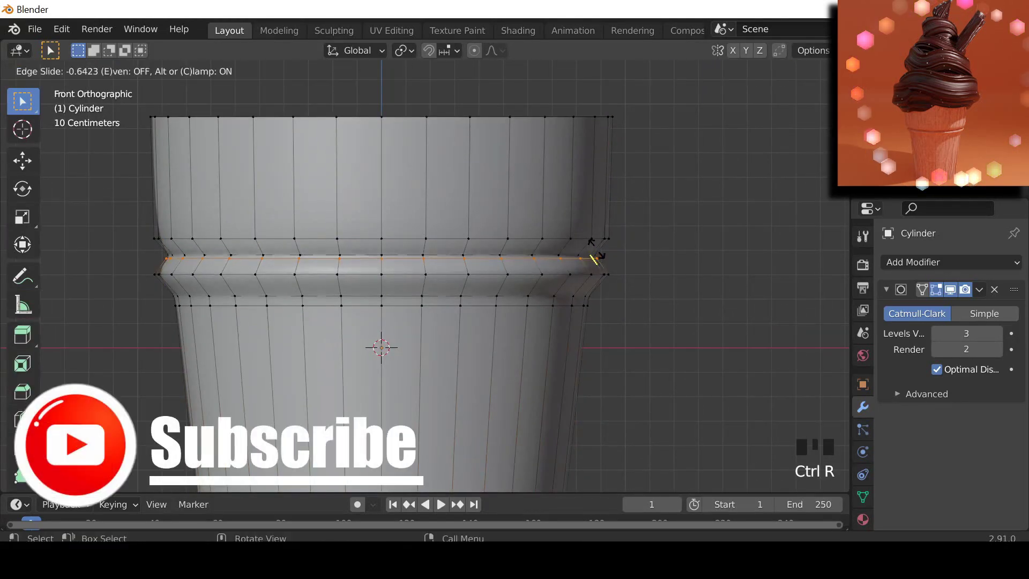
pyautogui.click(594, 259)
pyautogui.press('s')
pyautogui.click(592, 245)
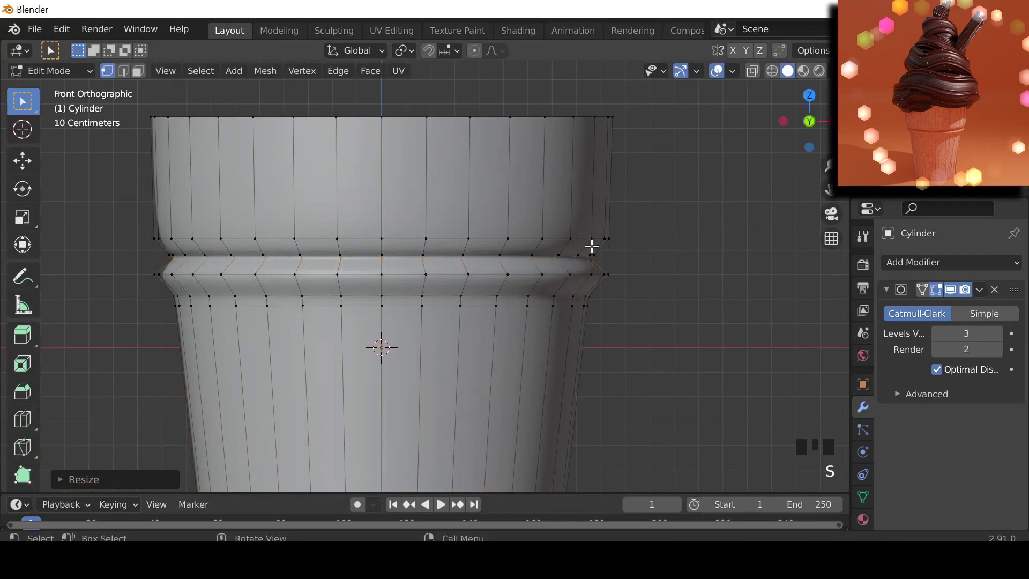
# Add supporting edge loops on the ridge's lower slope and just above its upper groove, and return to Object Mode
pyautogui.hotkey('ctrl', 'r')
pyautogui.click(584, 286)
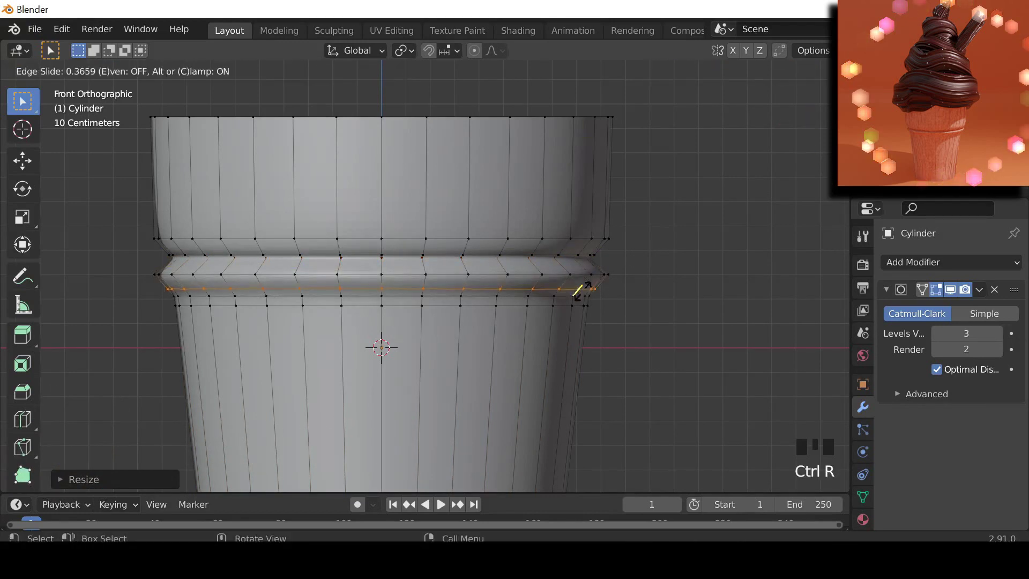
pyautogui.click(582, 298)
pyautogui.hotkey('ctrl', 'r')
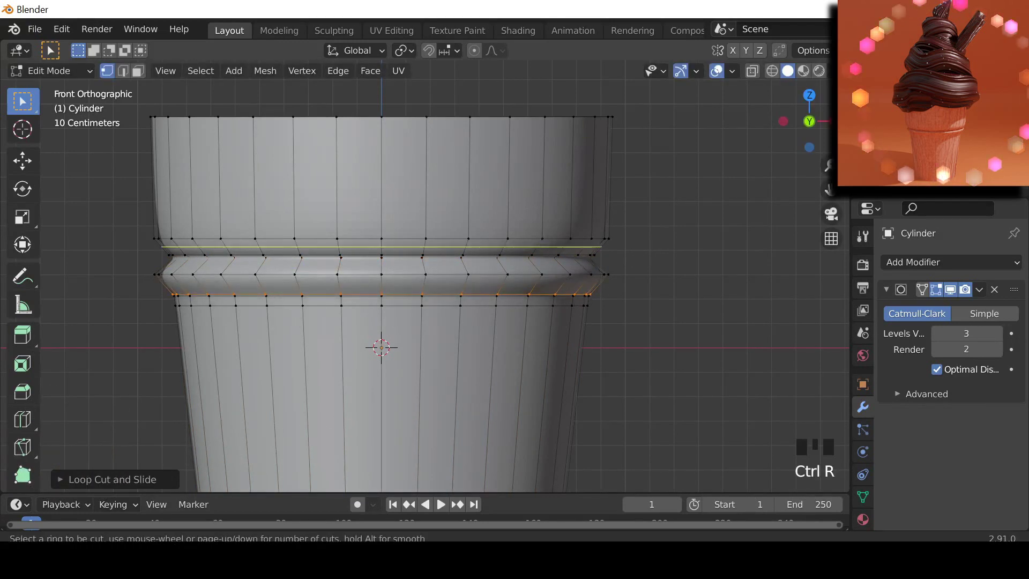
pyautogui.click(552, 235)
pyautogui.click(557, 232)
pyautogui.press('Tab')
pyautogui.scroll(-3, 662, 214)
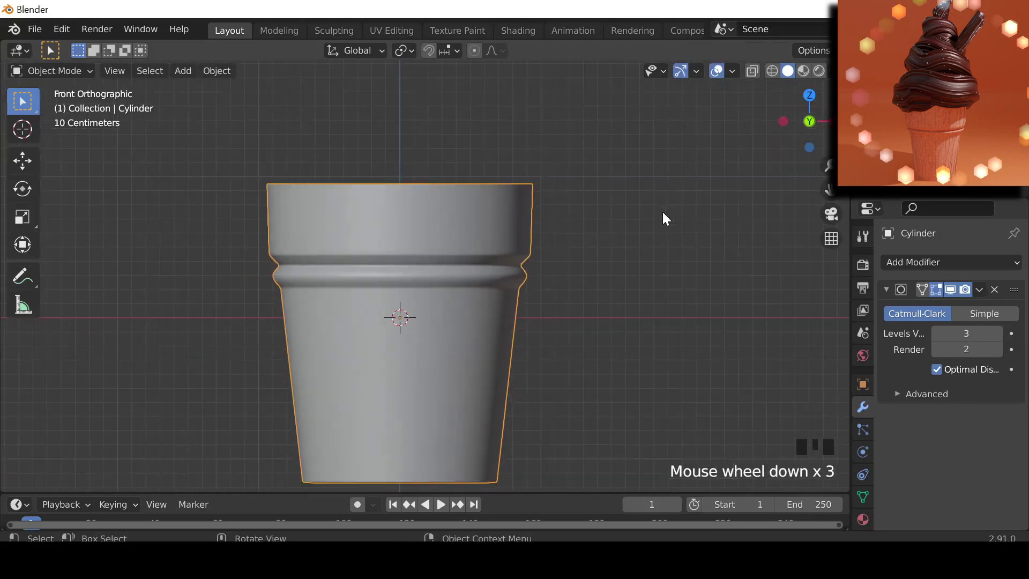
# Stretch the cup along Z by a factor of about 1.1
pyautogui.scroll(-2, 553, 301)
pyautogui.keyDown('shift'); pyautogui.moveTo(553, 301); pyautogui.dragTo(530, 350, button='middle'); pyautogui.keyUp('shift')
pyautogui.scroll(3, 510, 381)
pyautogui.scroll(-1, 533, 334)
pyautogui.press('s')
pyautogui.press('z')
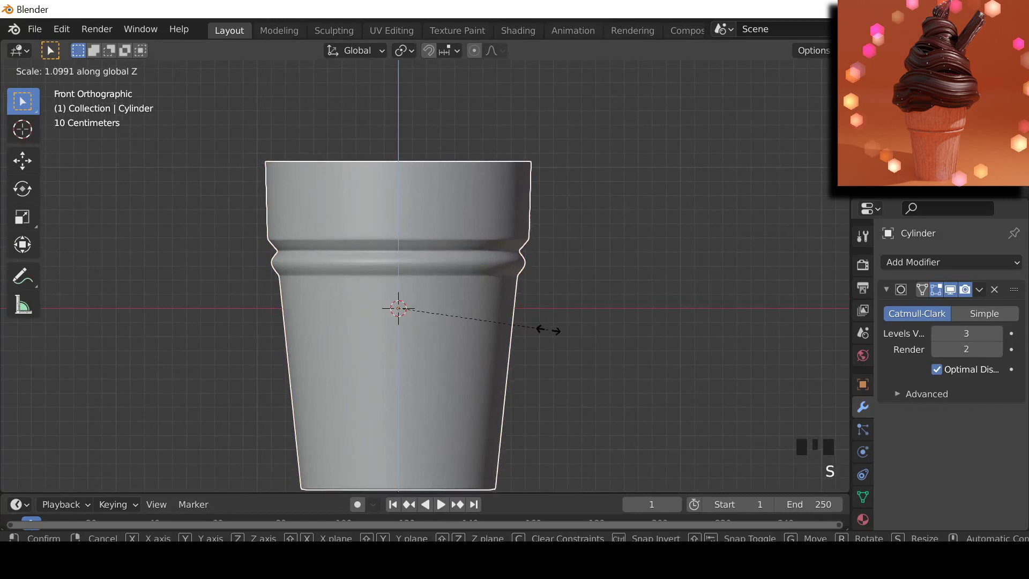
pyautogui.click(546, 330)
# Add a Bezier curve to the scene from the front view
pyautogui.scroll(-3, 613, 216)
pyautogui.keyDown('shift'); pyautogui.moveTo(614, 216); pyautogui.dragTo(606, 254, button='middle'); pyautogui.keyUp('shift')
pyautogui.moveTo(627, 123); pyautogui.dragTo(426, 236, button='middle')
pyautogui.press('KP_1')
pyautogui.scroll(1, 547, 217)
pyautogui.keyDown('shift'); pyautogui.moveTo(548, 214); pyautogui.dragTo(563, 178, button='middle'); pyautogui.keyUp('shift')
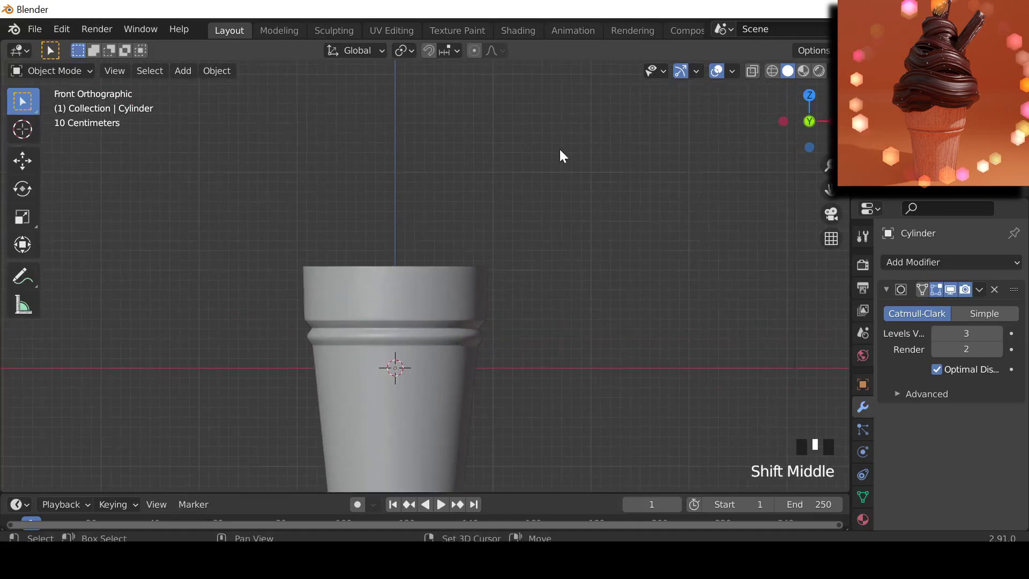
pyautogui.hotkey('shift', 'a')
pyautogui.moveTo(557, 144)
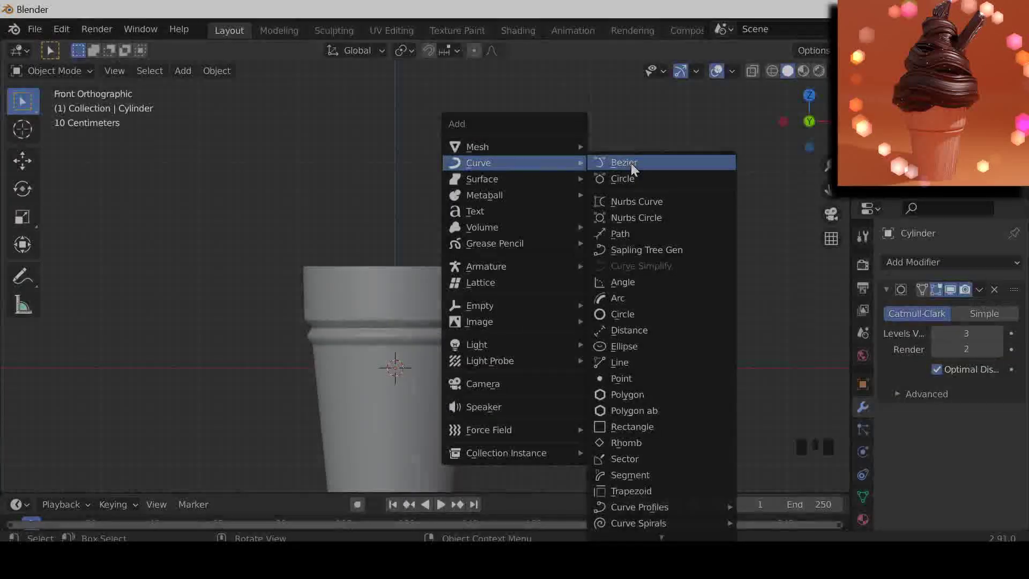
pyautogui.click(631, 163)
# Move the Bezier curve along the Y axis until it is well clear of the cup
pyautogui.moveTo(630, 166); pyautogui.dragTo(471, 443, button='middle')
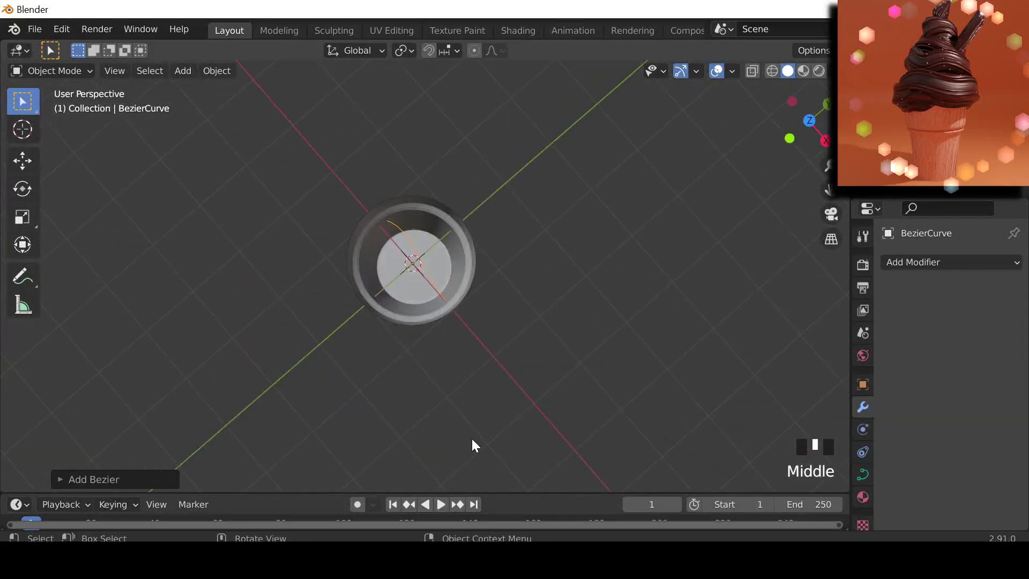
pyautogui.press('g')
pyautogui.press('y')
pyautogui.click(611, 300)
pyautogui.press('KP_1')
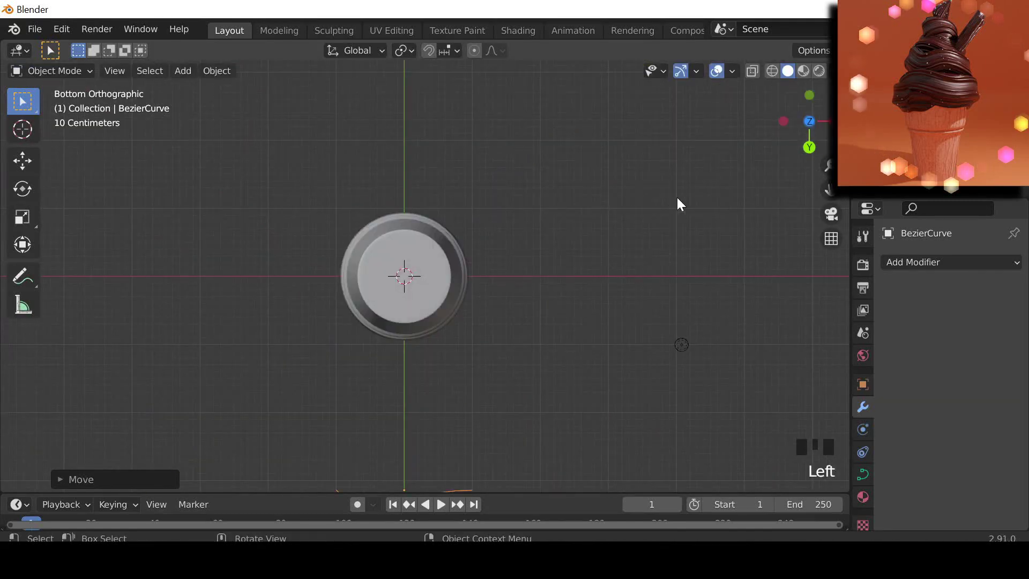
# From the top view, enter the Bezier curve's Edit Mode, select its default control points and delete them
pyautogui.click(810, 95)
pyautogui.scroll(3, 590, 203)
pyautogui.keyDown('shift'); pyautogui.moveTo(589, 204); pyautogui.dragTo(635, 482, button='middle'); pyautogui.keyUp('shift')
pyautogui.click(56, 107)
pyautogui.keyDown('shift'); pyautogui.moveTo(341, 200); pyautogui.dragTo(338, 227, button='middle'); pyautogui.keyUp('shift')
pyautogui.scroll(-5, 332, 225)
pyautogui.moveTo(274, 170); pyautogui.dragTo(513, 320)
pyautogui.press('x')
pyautogui.click(418, 191)
pyautogui.keyDown('shift'); pyautogui.moveTo(524, 360); pyautogui.dragTo(520, 299, button='middle'); pyautogui.keyUp('shift')
pyautogui.hotkey('ctrl', 'z')
pyautogui.press('x')
pyautogui.click(435, 157)
# In Object Mode, select the cup and add a Solidify modifier with a thickness of 0.05 m
pyautogui.keyDown('shift'); pyautogui.moveTo(572, 374); pyautogui.dragTo(547, 339, button='middle'); pyautogui.keyUp('shift')
pyautogui.scroll(4, 452, 371)
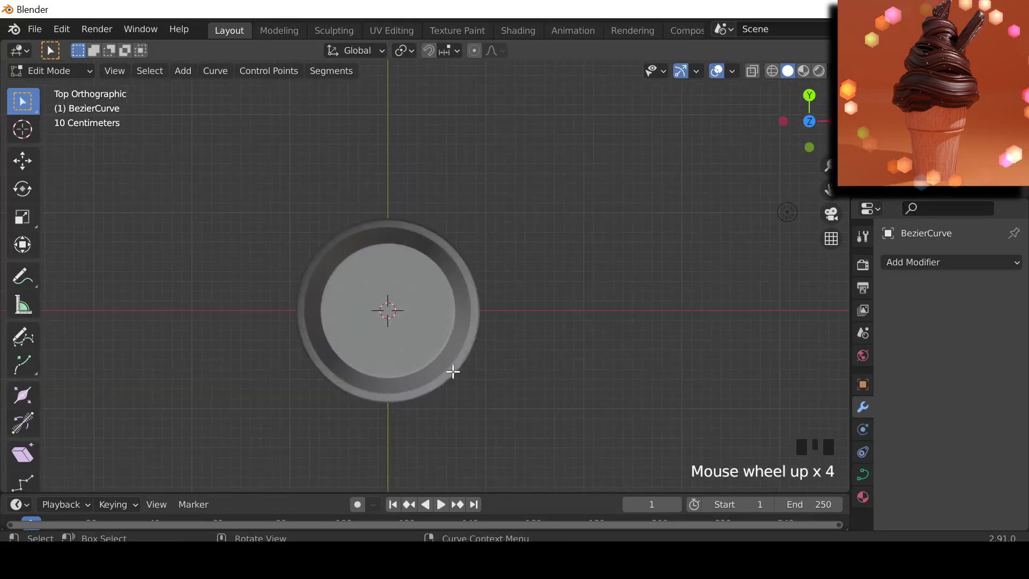
pyautogui.keyDown('shift'); pyautogui.moveTo(469, 323); pyautogui.dragTo(493, 244, button='middle'); pyautogui.keyUp('shift')
pyautogui.scroll(-4, 493, 243)
pyautogui.click(809, 102)
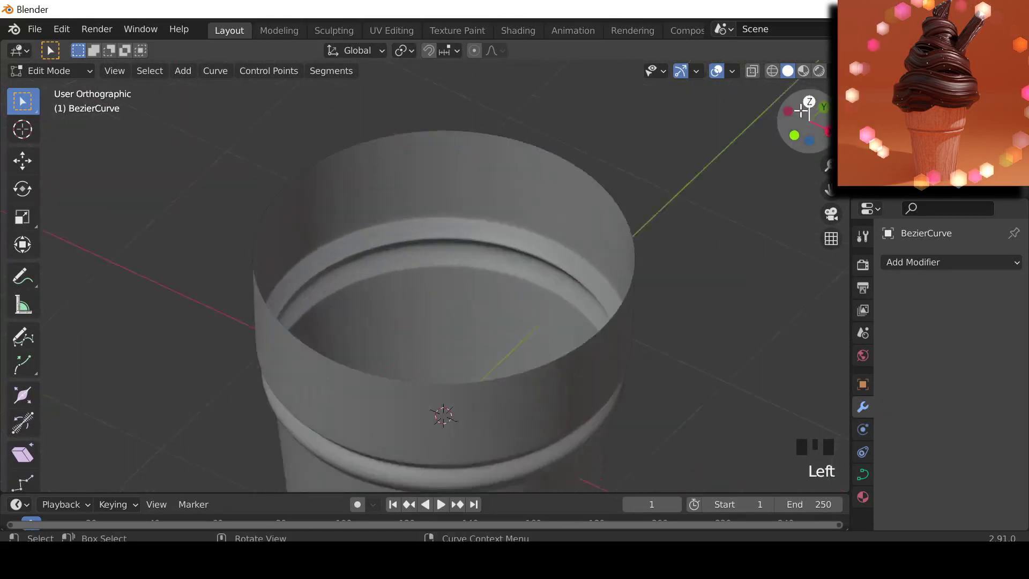
pyautogui.click(66, 74)
pyautogui.click(57, 90)
pyautogui.click(367, 253)
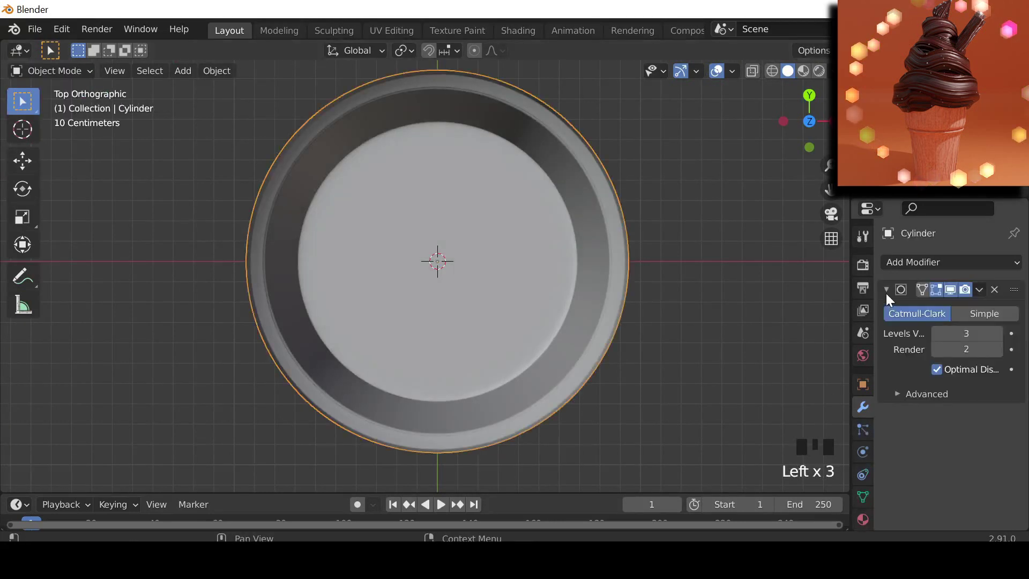
pyautogui.click(927, 262)
pyautogui.click(697, 521)
pyautogui.moveTo(605, 310); pyautogui.dragTo(621, 365, button='middle')
pyautogui.moveTo(973, 355)
pyautogui.mouseDown()
pyautogui.moveTo(949, 356)
pyautogui.moveTo(986, 356)
pyautogui.moveTo(975, 356)
pyautogui.mouseUp()
# Return to the top view, reselect the emptied Bezier curve and enter its Edit Mode
pyautogui.scroll(-2, 591, 343)
pyautogui.moveTo(592, 341); pyautogui.dragTo(584, 364, button='middle')
pyautogui.click(809, 117)
pyautogui.keyDown('shift'); pyautogui.moveTo(653, 265); pyautogui.dragTo(604, 384, button='middle'); pyautogui.keyUp('shift')
pyautogui.scroll(-4, 590, 348)
pyautogui.click(462, 229)
pyautogui.press('Tab')
pyautogui.keyDown('shift'); pyautogui.moveTo(489, 370); pyautogui.dragTo(533, 347, button='middle'); pyautogui.keyUp('shift')
pyautogui.scroll(4, 497, 238)
pyautogui.scroll(2, 497, 237)
pyautogui.scroll(1, 487, 333)
pyautogui.scroll(-1, 55, 361)
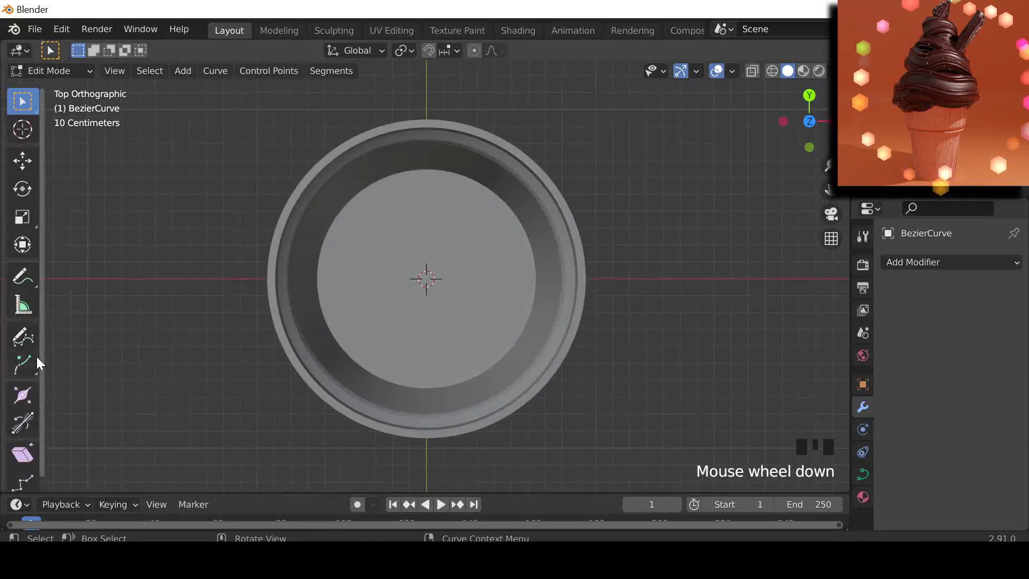
# Draw a freehand Bezier spiral from the cup's rim, winding inward in several turns to the centre
pyautogui.click(23, 336)
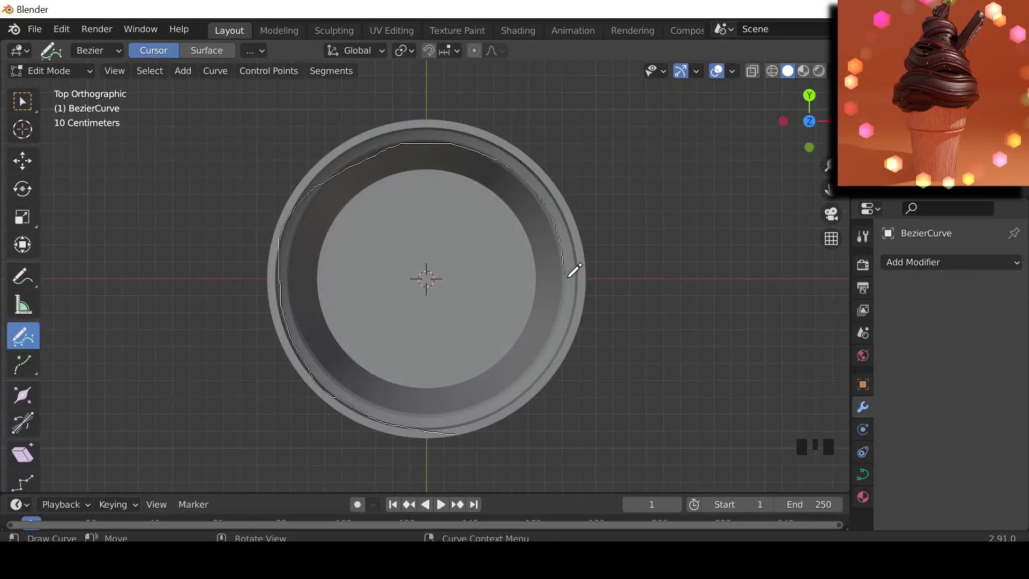
pyautogui.moveTo(535, 369)
pyautogui.mouseDown()
pyautogui.moveTo(450, 409)
pyautogui.moveTo(349, 357)
pyautogui.mouseUp()
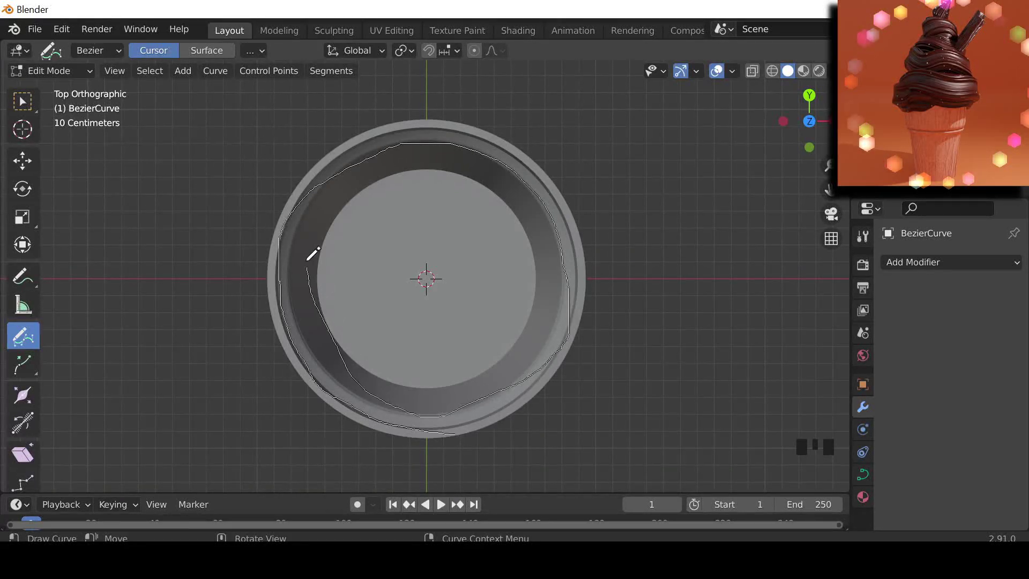
pyautogui.moveTo(371, 177); pyautogui.dragTo(494, 170)
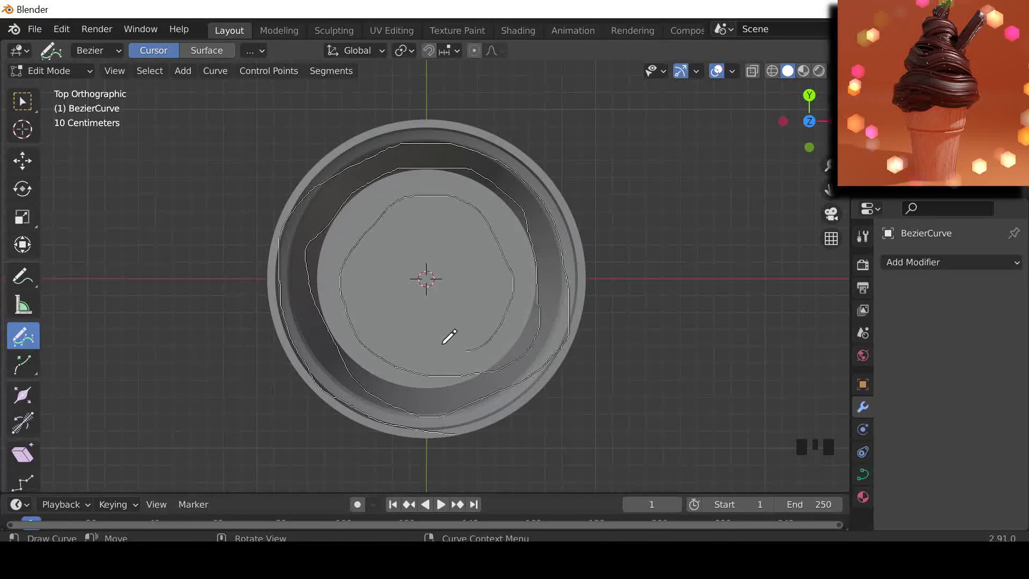
pyautogui.moveTo(411, 225); pyautogui.dragTo(491, 296)
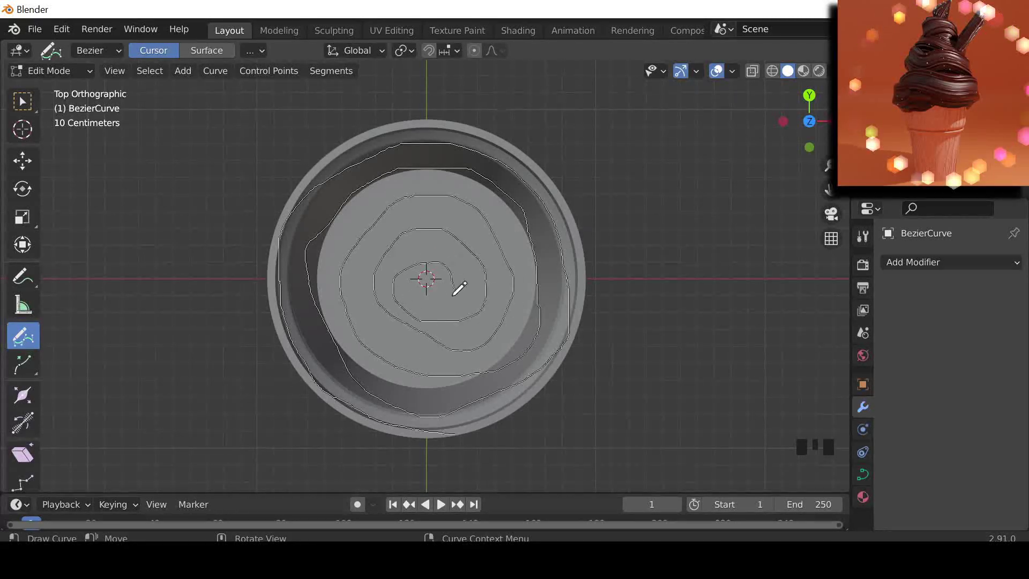
pyautogui.moveTo(428, 273); pyautogui.dragTo(426, 276)
pyautogui.scroll(11, 426, 276)
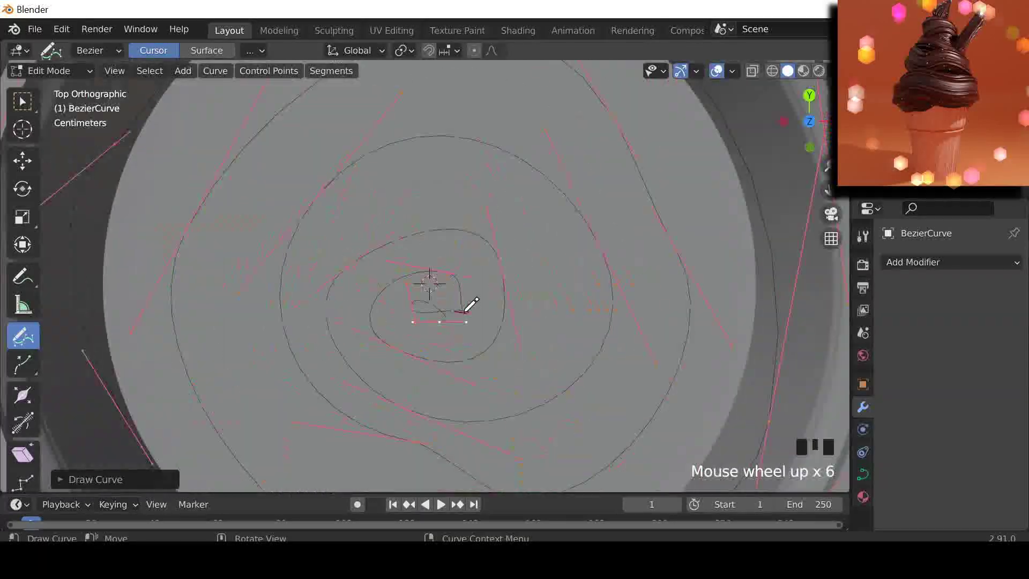
# Reposition the innermost control points and handles to smooth the curl at the spiral's centre
pyautogui.click(23, 102)
pyautogui.click(460, 390)
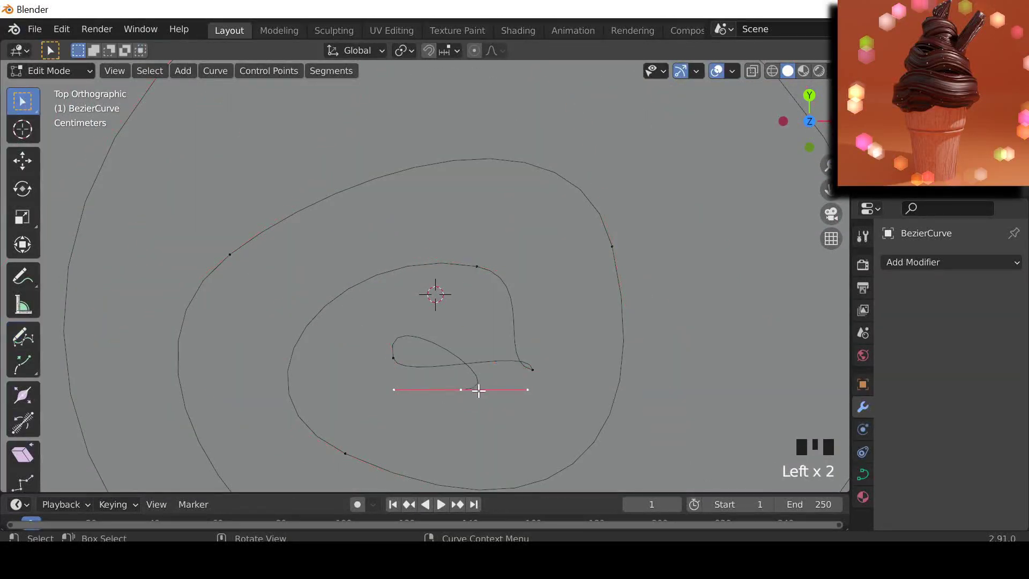
pyautogui.press('g')
pyautogui.click(488, 321)
pyautogui.click(533, 371)
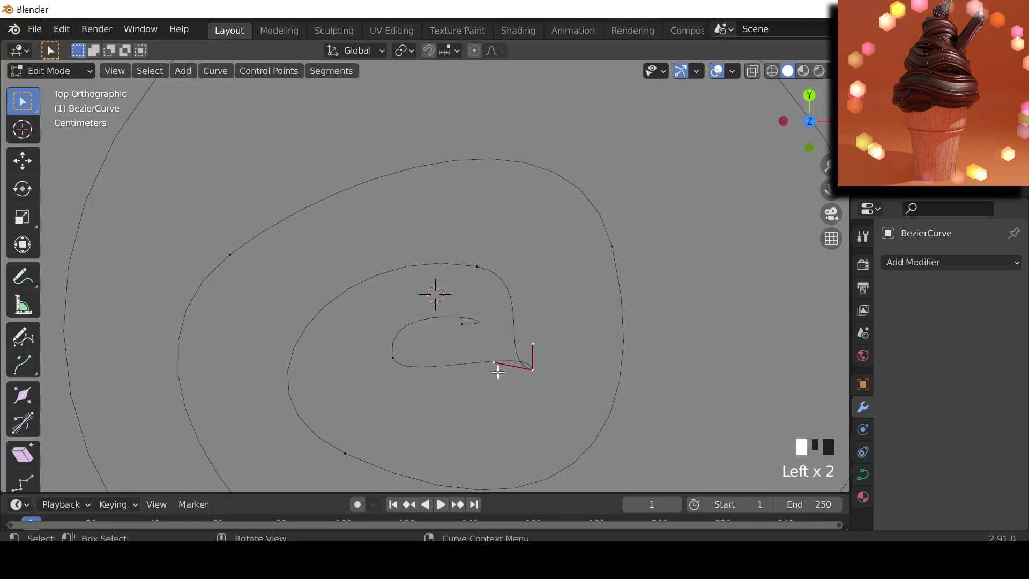
pyautogui.press('g')
pyautogui.click(619, 383)
pyautogui.click(515, 396)
pyautogui.press('g')
pyautogui.click(518, 412)
pyautogui.scroll(-5, 518, 412)
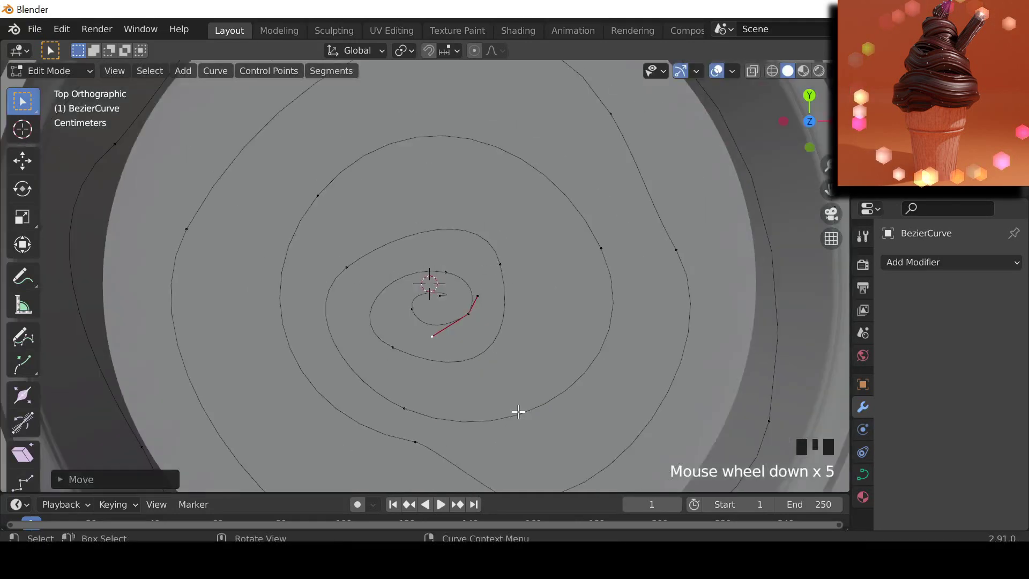
# Move the kinked control point on the middle turn's -Y side and a handle on its +X side to round the turn
pyautogui.keyDown('shift'); pyautogui.moveTo(519, 411); pyautogui.dragTo(438, 390, button='middle'); pyautogui.keyUp('shift')
pyautogui.click(437, 390)
pyautogui.press('g')
pyautogui.click(404, 414)
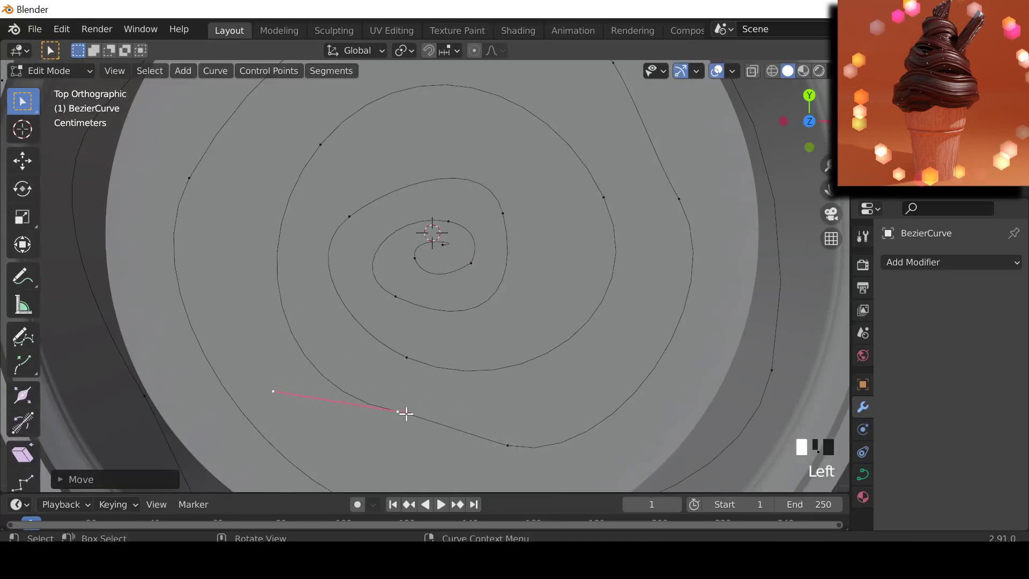
pyautogui.press('g')
pyautogui.click(512, 412)
pyautogui.scroll(-2, 593, 267)
pyautogui.keyDown('shift'); pyautogui.moveTo(593, 266); pyautogui.dragTo(552, 298, button='middle'); pyautogui.keyUp('shift')
pyautogui.click(609, 221)
pyautogui.press('g')
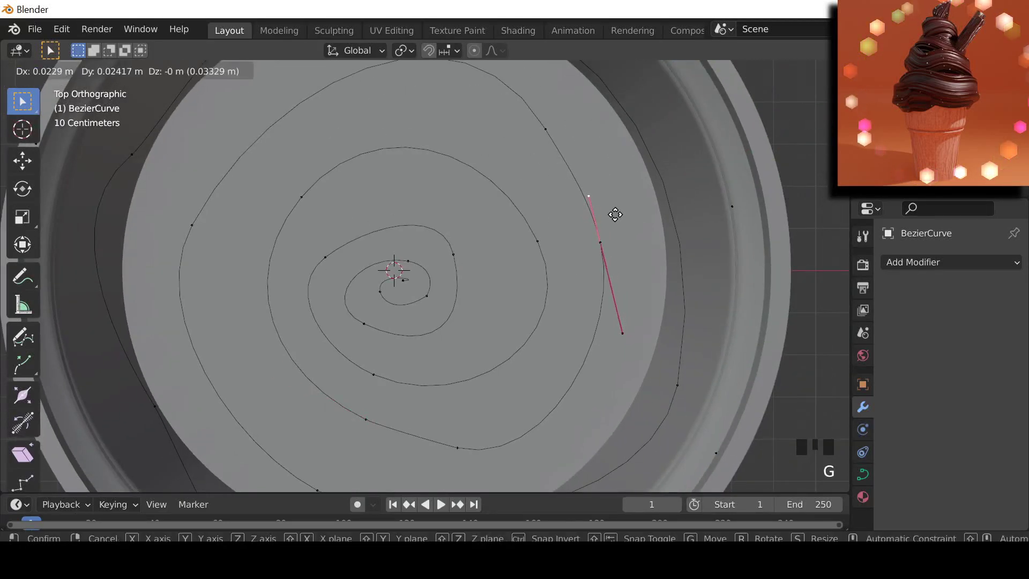
pyautogui.click(615, 215)
# Shift the control point where the middle turn bends on the -Y side and adjust its handle
pyautogui.scroll(-4, 600, 289)
pyautogui.scroll(3, 558, 422)
pyautogui.keyDown('shift'); pyautogui.moveTo(558, 423); pyautogui.dragTo(408, 351, button='middle'); pyautogui.keyUp('shift')
pyautogui.click(407, 351)
pyautogui.press('g')
pyautogui.click(441, 344)
pyautogui.click(442, 351)
pyautogui.press('g')
pyautogui.click(517, 331)
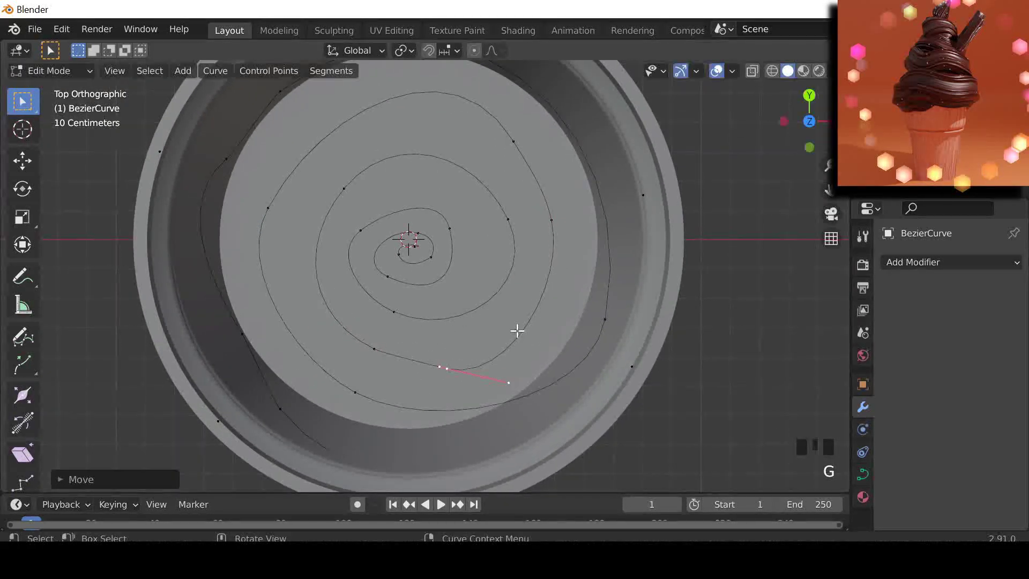
# Pull the inner turn's upper-left control point outward and adjust its handle to round the curve
pyautogui.scroll(4, 432, 248)
pyautogui.click(317, 166)
pyautogui.press('g')
pyautogui.click(241, 196)
pyautogui.click(236, 205)
pyautogui.press('g')
pyautogui.click(310, 250)
pyautogui.scroll(-2, 570, 279)
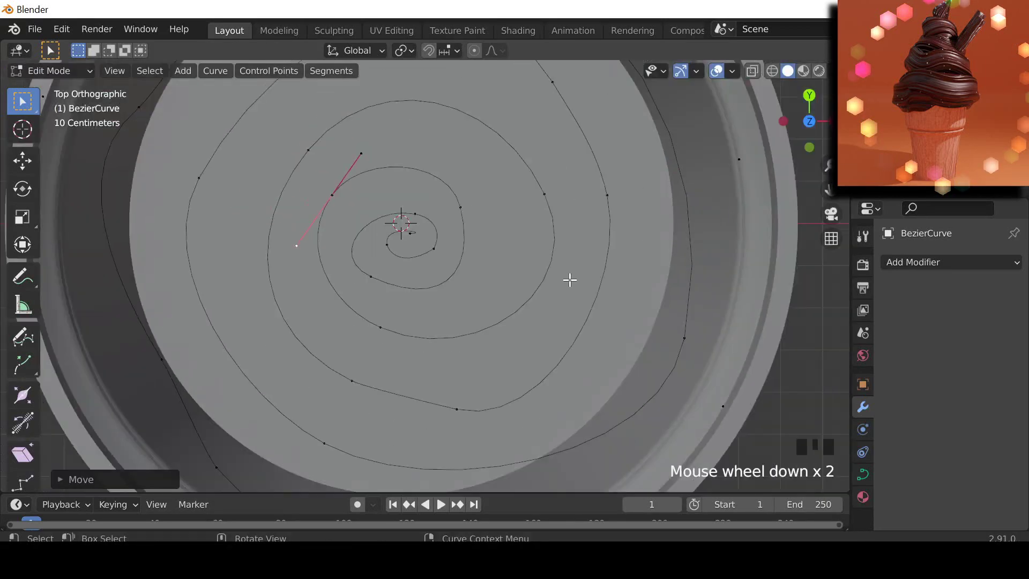
# Move the lower-left control point near the spiral's centre and adjust its handle for even spacing
pyautogui.scroll(1, 370, 271)
pyautogui.click(360, 278)
pyautogui.press('g')
pyautogui.click(494, 308)
pyautogui.press('g')
pyautogui.click(492, 311)
pyautogui.press('g')
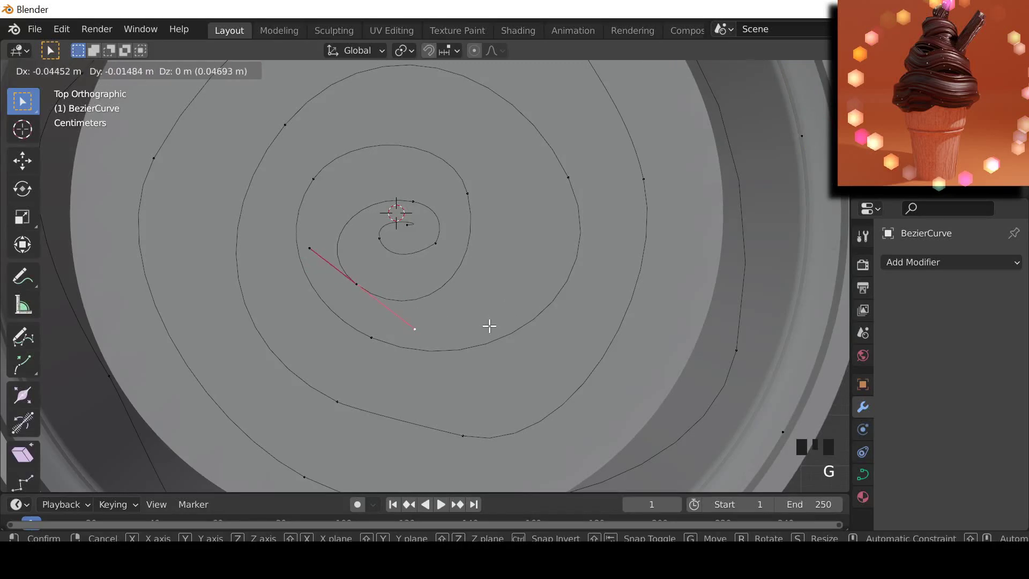
pyautogui.click(489, 325)
# Reposition a control point and handle on the spiral's outer turns to smooth their shape
pyautogui.scroll(-5, 448, 275)
pyautogui.keyDown('shift'); pyautogui.moveTo(448, 275); pyautogui.dragTo(525, 354, button='middle'); pyautogui.keyUp('shift')
pyautogui.click(369, 298)
pyautogui.press('g')
pyautogui.click(346, 261)
pyautogui.press('g')
pyautogui.click(453, 272)
# Return to Object Mode and raise the spiral along Z until it sits about level with the cup's rim
pyautogui.press('Tab')
pyautogui.scroll(-4, 448, 365)
pyautogui.keyDown('shift'); pyautogui.moveTo(448, 366); pyautogui.dragTo(416, 362, button='middle'); pyautogui.keyUp('shift')
pyautogui.scroll(-2, 558, 342)
pyautogui.moveTo(558, 343); pyautogui.dragTo(458, 239, button='middle')
pyautogui.press('g')
pyautogui.press('z')
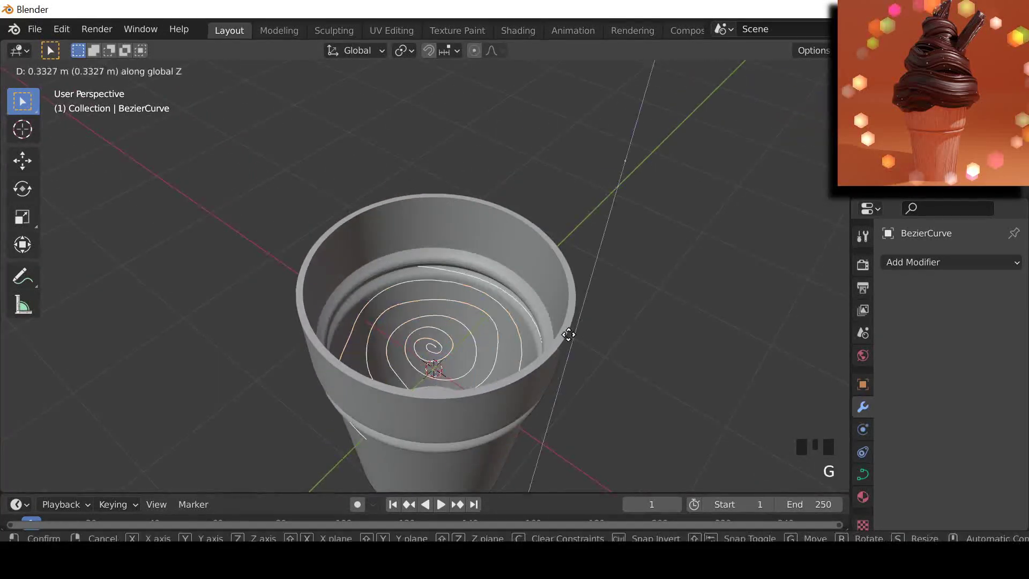
pyautogui.click(585, 290)
pyautogui.moveTo(586, 289)
pyautogui.mouseDown(button='middle')
pyautogui.moveTo(493, 218)
pyautogui.moveTo(322, 177)
pyautogui.moveTo(449, 211)
pyautogui.mouseUp(button='middle')
pyautogui.press('z')
pyautogui.click(532, 210)
pyautogui.press('g')
pyautogui.press('z')
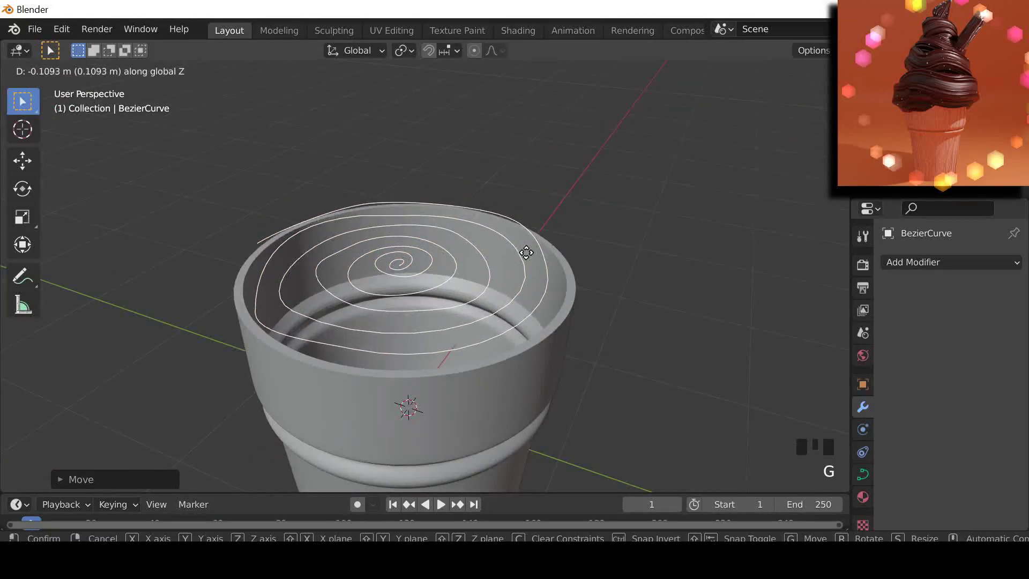
pyautogui.click(526, 248)
# In Edit Mode, select the spiral's centre point and enable proportional editing with Linear falloff
pyautogui.press('Tab')
pyautogui.moveTo(526, 248); pyautogui.dragTo(364, 248, button='middle')
pyautogui.scroll(3, 364, 247)
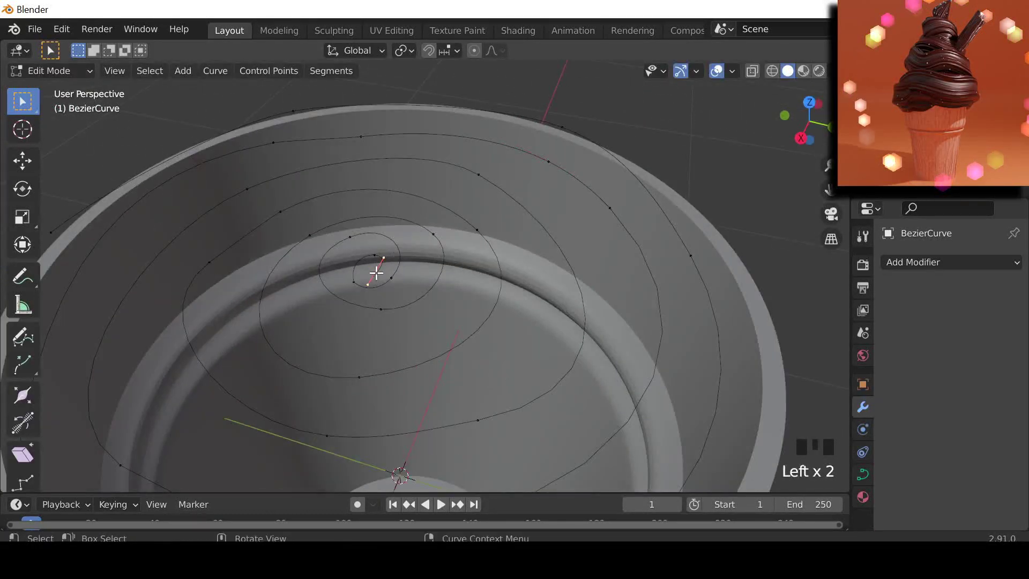
pyautogui.scroll(-4, 376, 273)
pyautogui.click(495, 51)
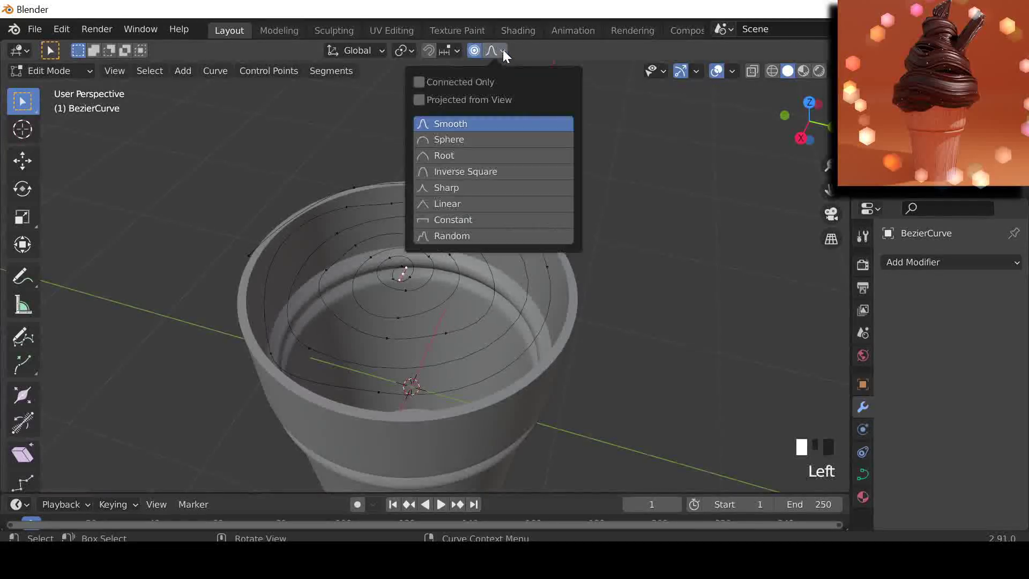
pyautogui.click(475, 186)
# Raise the centre point along Z with proportional editing to stretch the flat spiral into a tall cone above the cup
pyautogui.scroll(-2, 455, 359)
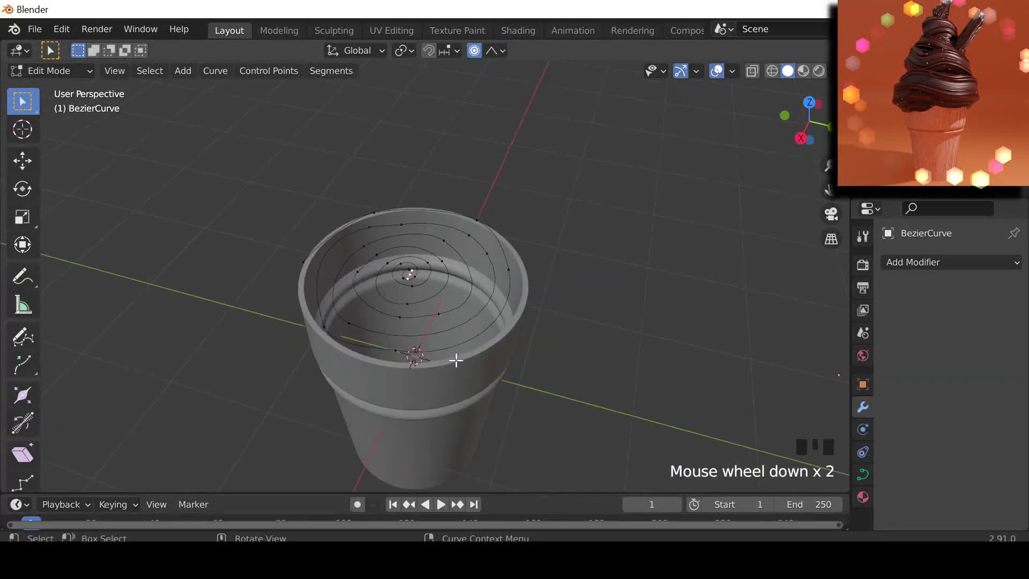
pyautogui.press('g')
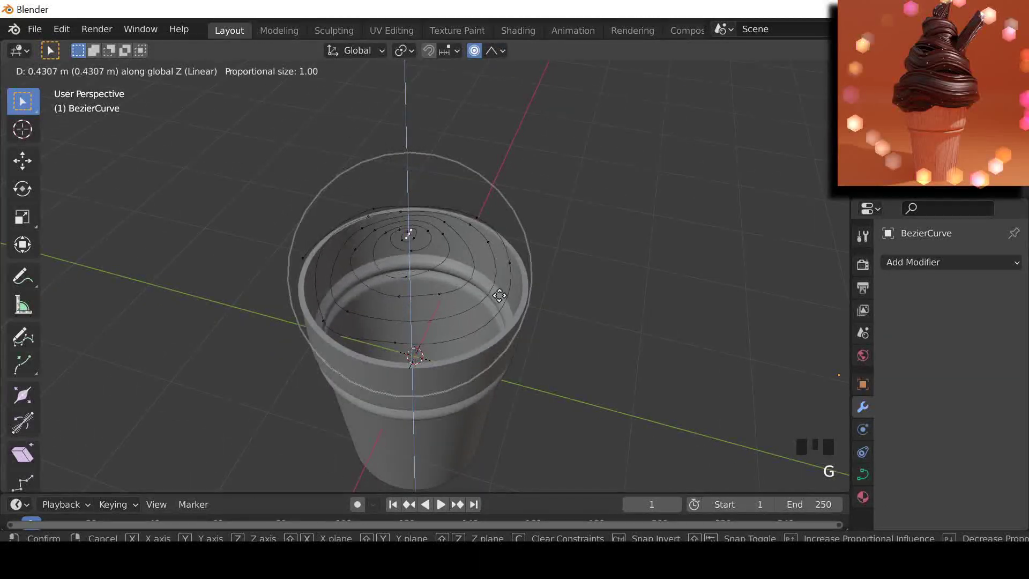
pyautogui.click(501, 216)
pyautogui.click(22, 161)
pyautogui.moveTo(407, 119); pyautogui.dragTo(432, 459)
pyautogui.moveTo(431, 460); pyautogui.dragTo(119, 317, button='middle')
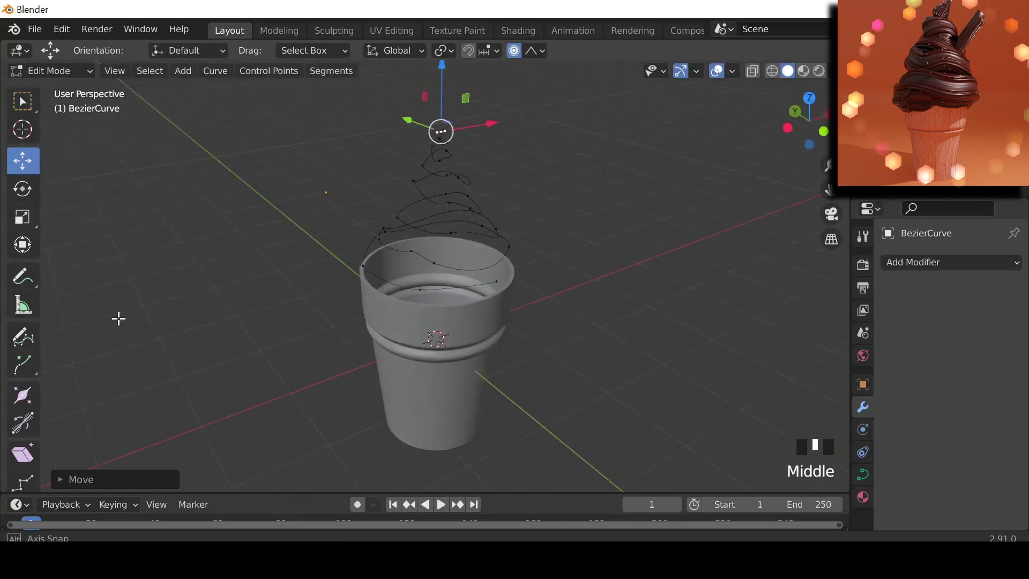
# Return to Object Mode, scale the spiral up by about 1.07 and check its fit over the cup from the top
pyautogui.press('Tab')
pyautogui.scroll(-3, 547, 259)
pyautogui.scroll(2, 565, 299)
pyautogui.press('s')
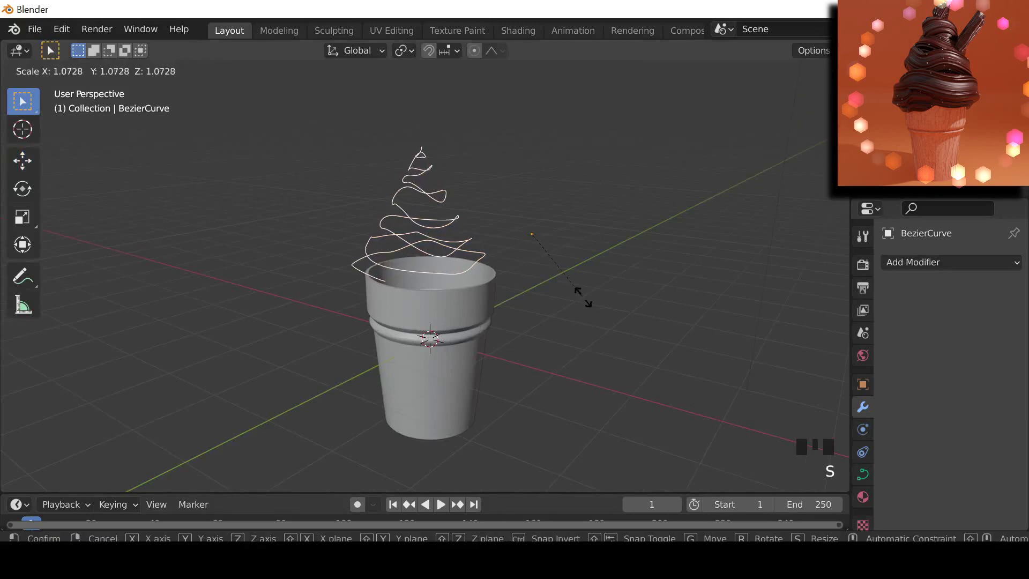
pyautogui.click(586, 297)
pyautogui.click(809, 97)
pyautogui.click(524, 275)
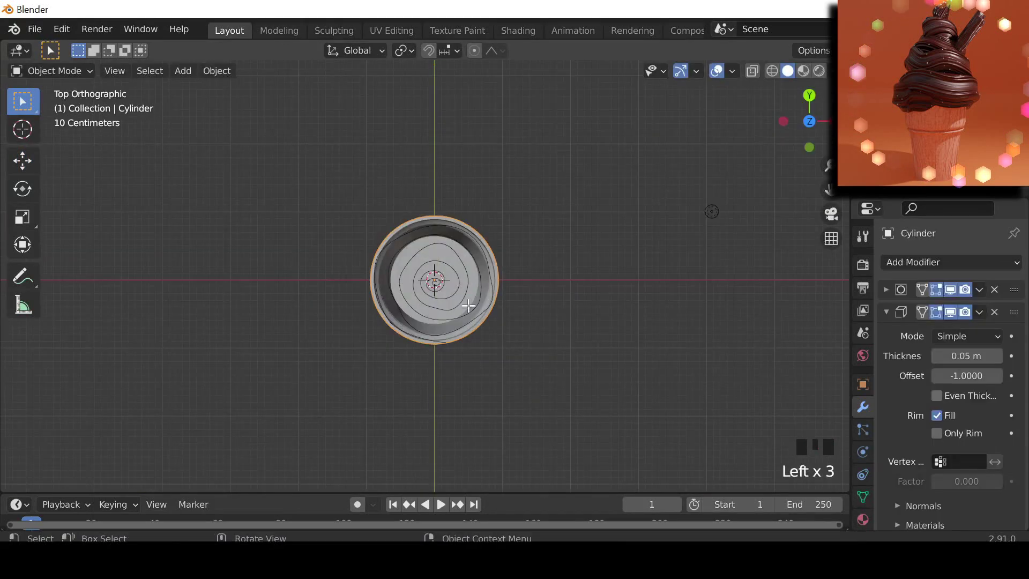
# In Edit Mode, move all of the spiral's points away from the cup onto the curve's own origin
pyautogui.click(524, 275)
pyautogui.keyDown('shift'); pyautogui.moveTo(524, 275); pyautogui.dragTo(537, 175, button='middle'); pyautogui.keyUp('shift')
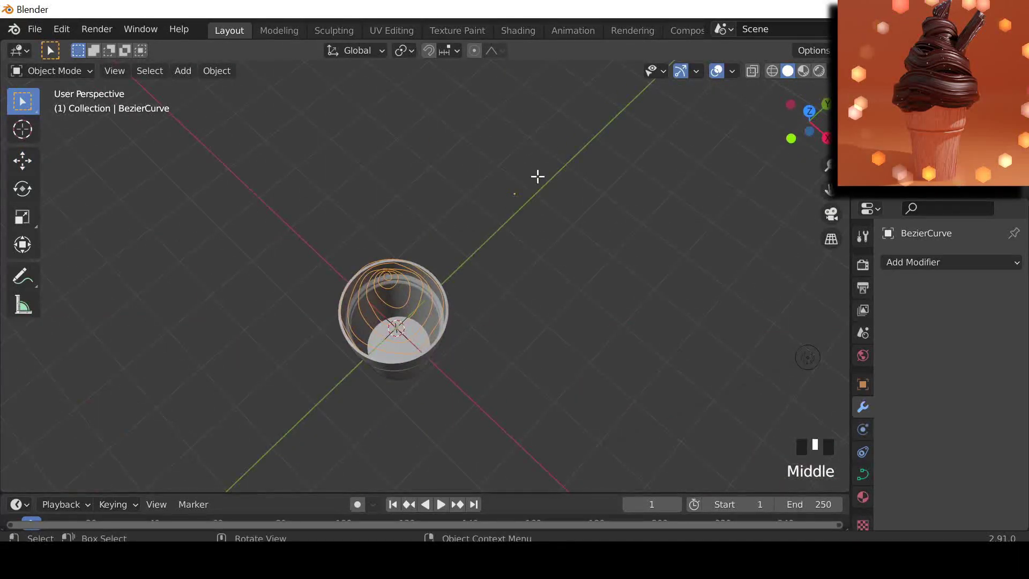
pyautogui.press('Tab')
pyautogui.moveTo(260, 180); pyautogui.dragTo(567, 486)
pyautogui.moveTo(427, 248); pyautogui.dragTo(605, 185)
pyautogui.press('Tab')
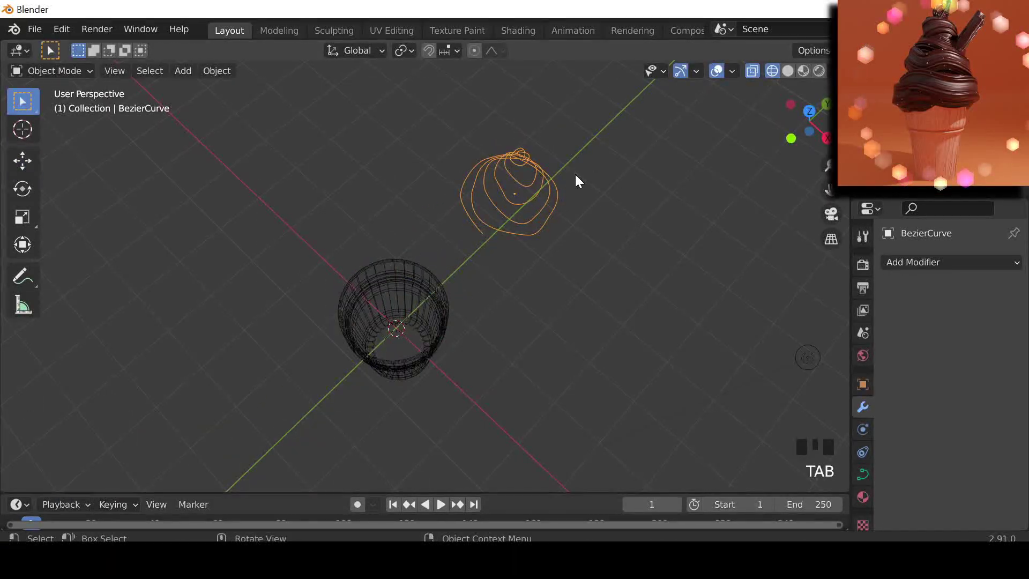
# In Object Mode, move the spiral along Y until it is centred above the cup
pyautogui.press('g')
pyautogui.press('y')
pyautogui.click(414, 236)
pyautogui.hotkey('shift', 'z')
pyautogui.moveTo(550, 353)
pyautogui.mouseDown(button='middle')
pyautogui.moveTo(545, 335)
pyautogui.moveTo(425, 245)
pyautogui.moveTo(545, 321)
pyautogui.moveTo(538, 292)
pyautogui.mouseUp(button='middle')
pyautogui.press('KP_1')
pyautogui.click(493, 273)
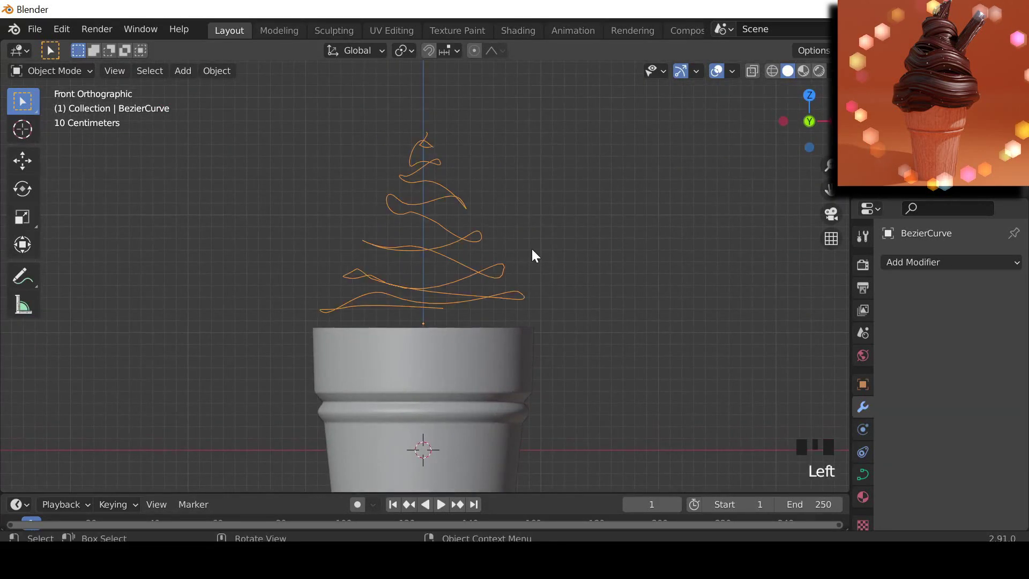
pyautogui.keyDown('shift'); pyautogui.moveTo(523, 248); pyautogui.dragTo(535, 223, button='middle'); pyautogui.keyUp('shift')
pyautogui.press('Tab')
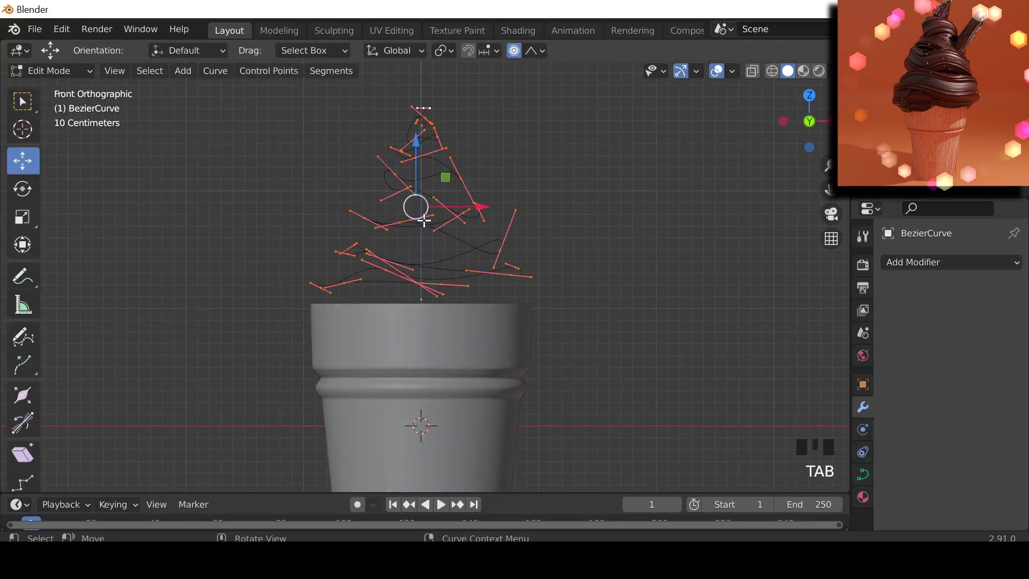
pyautogui.press('r')
pyautogui.press('Escape')
pyautogui.press('Tab')
pyautogui.scroll(-4, 512, 326)
pyautogui.hotkey('shift', 'a')
pyautogui.moveTo(543, 194)
pyautogui.moveTo(504, 177)
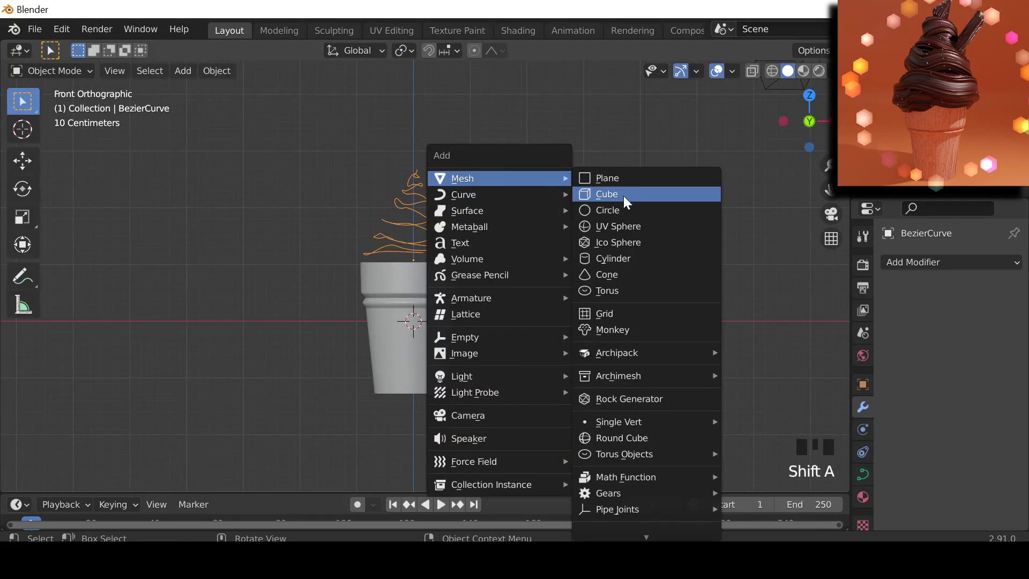
pyautogui.click(619, 227)
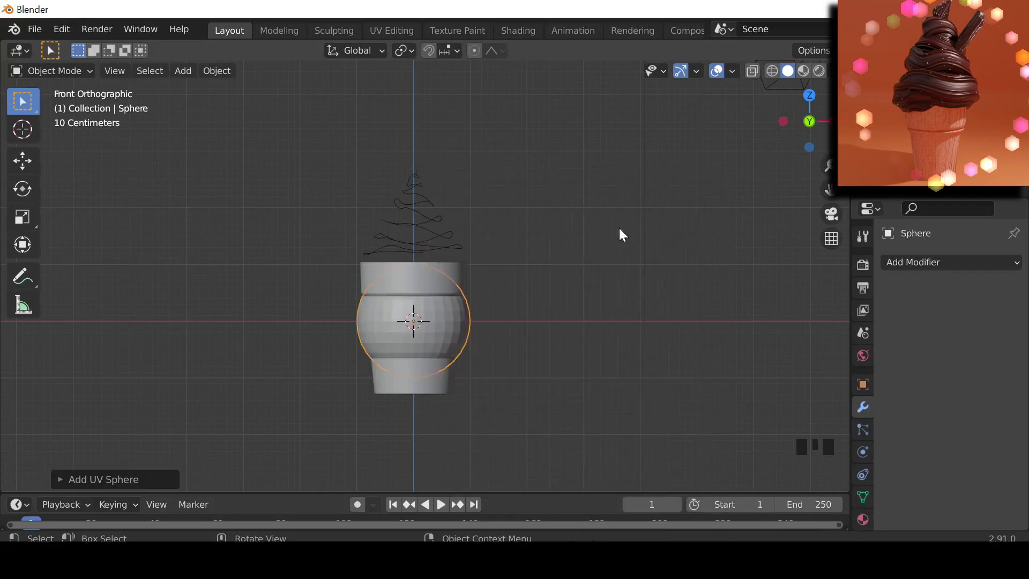
pyautogui.hotkey('ctrl', 'z')
# Add a 12-vertex mesh circle and move it about 3 m along X, clear of the cup
pyautogui.hotkey('shift', 'a')
pyautogui.moveTo(619, 216)
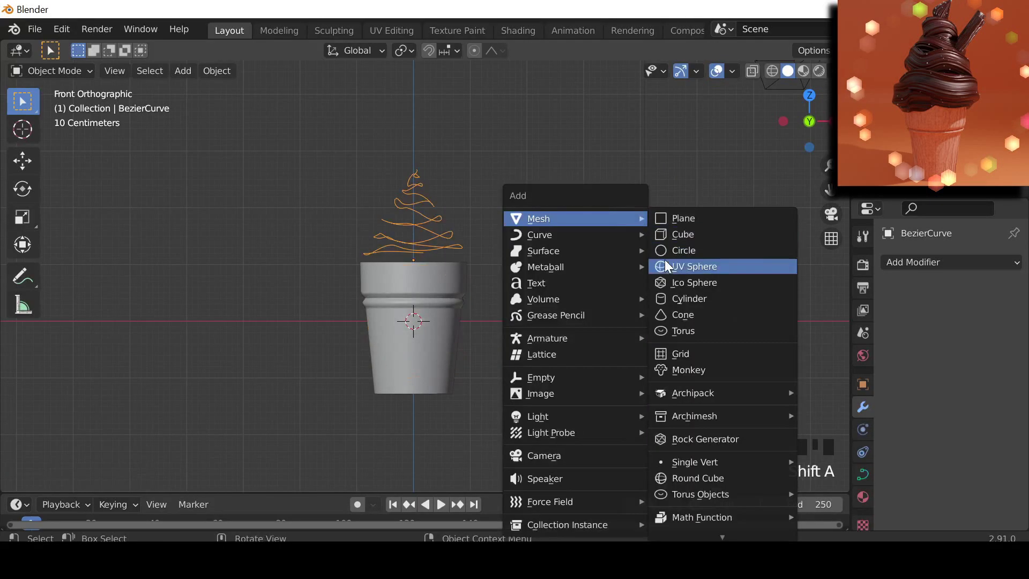
pyautogui.click(683, 251)
pyautogui.scroll(2, 597, 282)
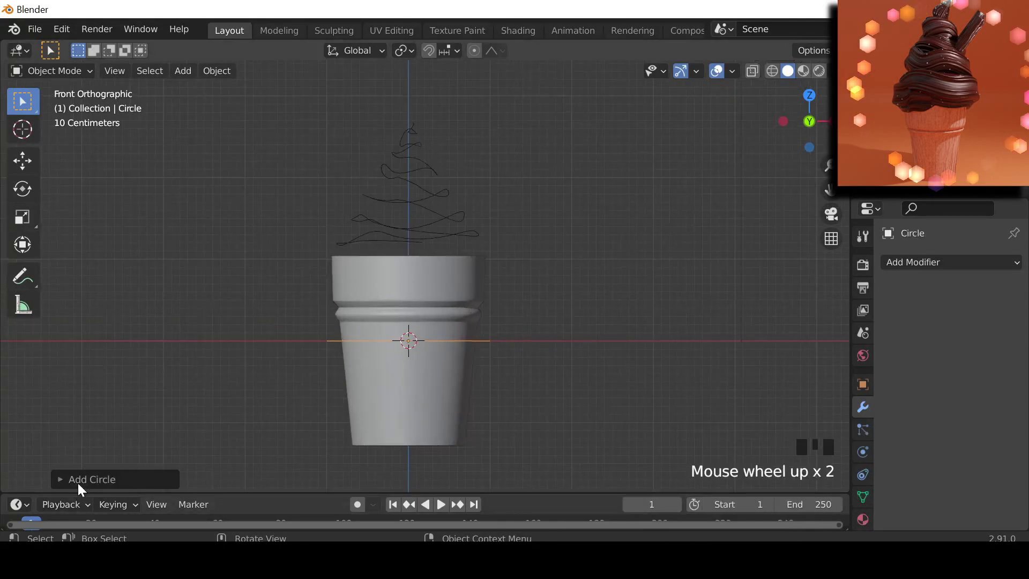
pyautogui.click(107, 479)
pyautogui.scroll(-1, 552, 360)
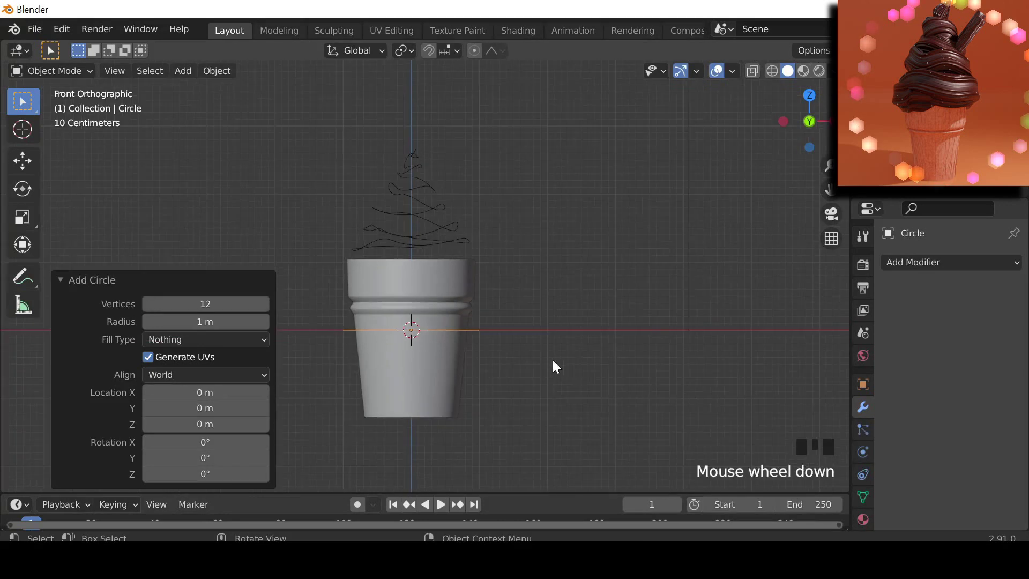
pyautogui.press('g')
pyautogui.press('x')
pyautogui.click(762, 332)
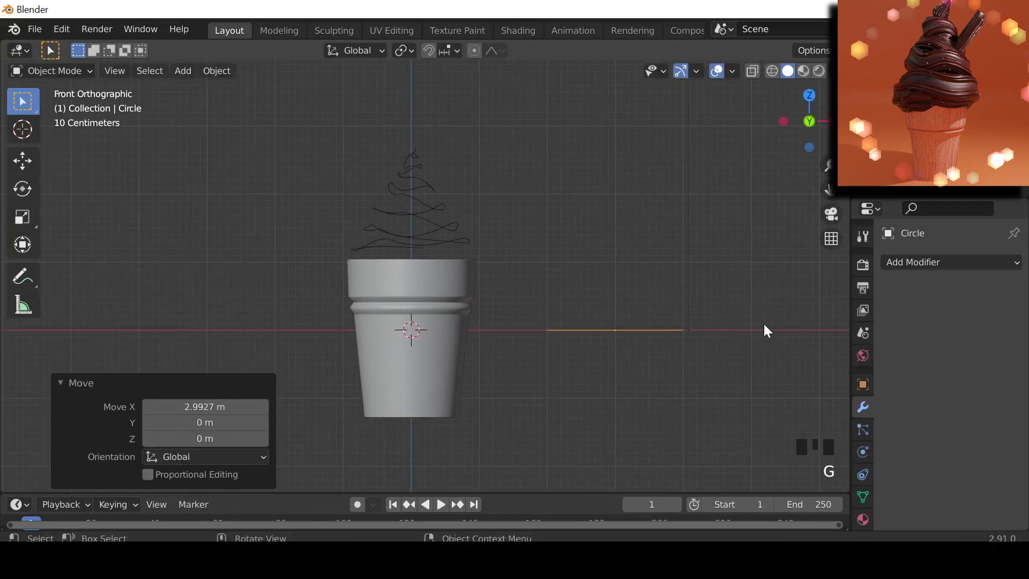
pyautogui.keyDown('shift'); pyautogui.moveTo(763, 323); pyautogui.dragTo(632, 195, button='middle'); pyautogui.keyUp('shift')
pyautogui.press('r')
pyautogui.click(657, 204)
pyautogui.hotkey('ctrl', 'z')
pyautogui.press('r')
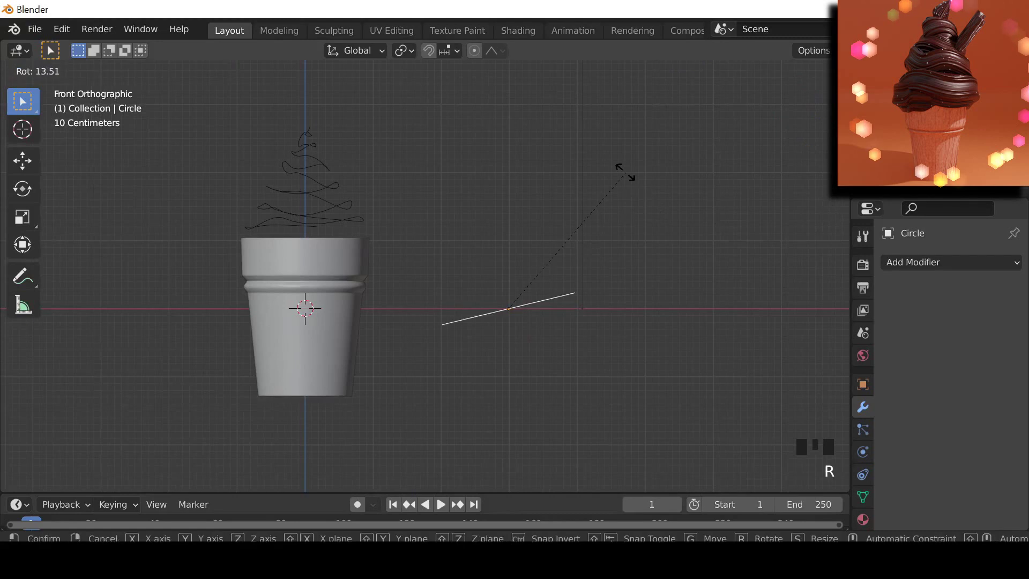
pyautogui.click(339, 87)
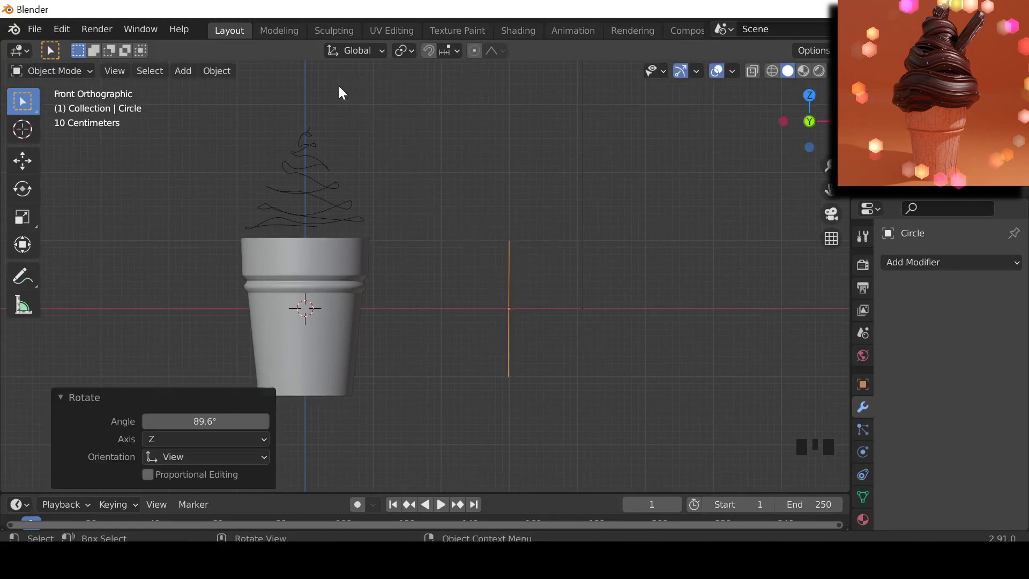
pyautogui.hotkey('ctrl', 'z')
# Rotate the circle 90° so that it stands upright, facing along the X axis
pyautogui.write('rx90')
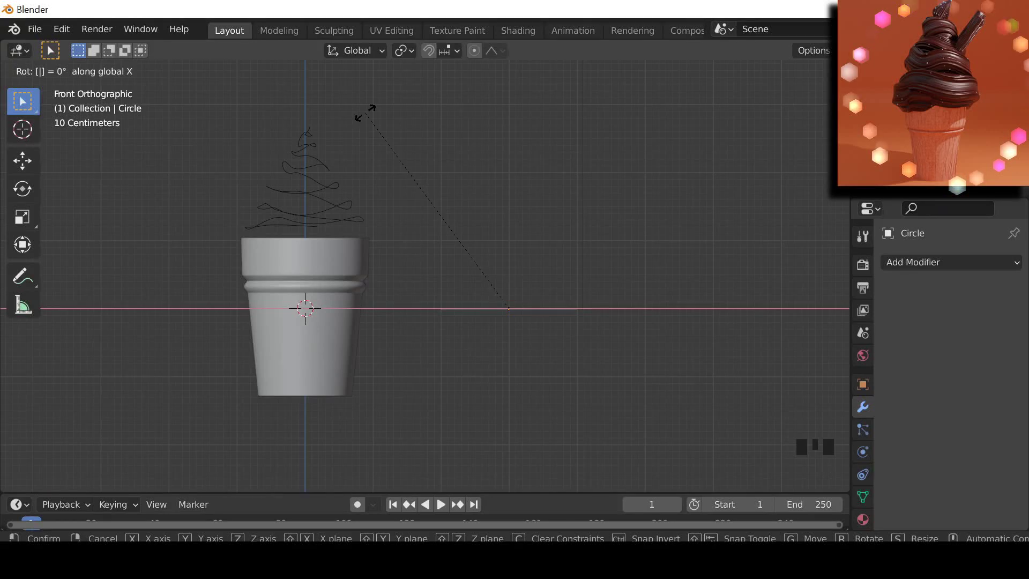
pyautogui.click(365, 113)
pyautogui.scroll(1, 471, 234)
# In Edit Mode, scale every other vertex of the circle inwards into a six-pointed star and select the whole outline
pyautogui.press('Tab')
pyautogui.moveTo(803, 120); pyautogui.dragTo(821, 117)
pyautogui.click(822, 117)
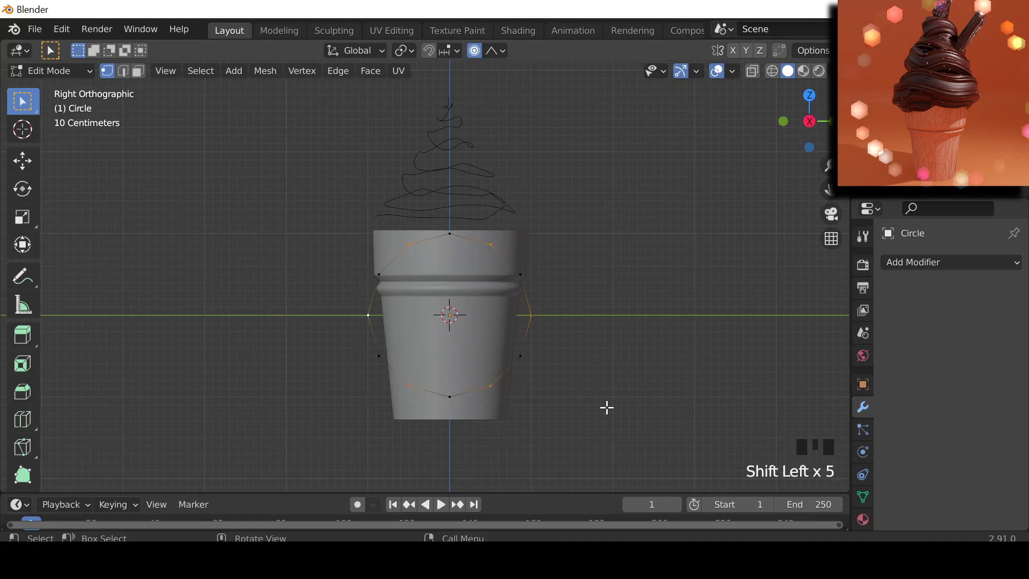
pyautogui.press('s')
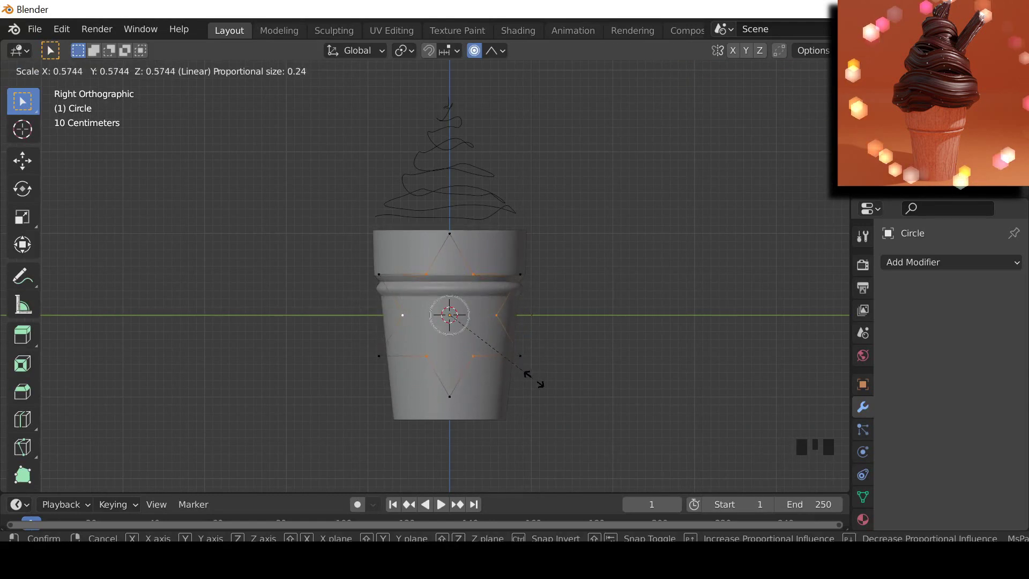
pyautogui.click(552, 386)
pyautogui.moveTo(609, 440); pyautogui.dragTo(334, 192)
pyautogui.press('e')
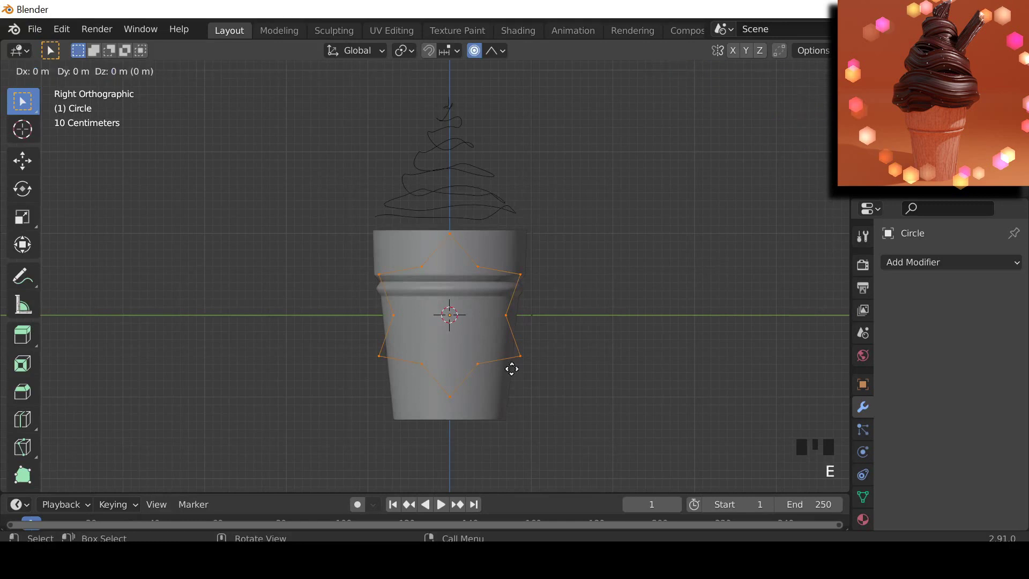
pyautogui.press('y')
pyautogui.click(584, 344)
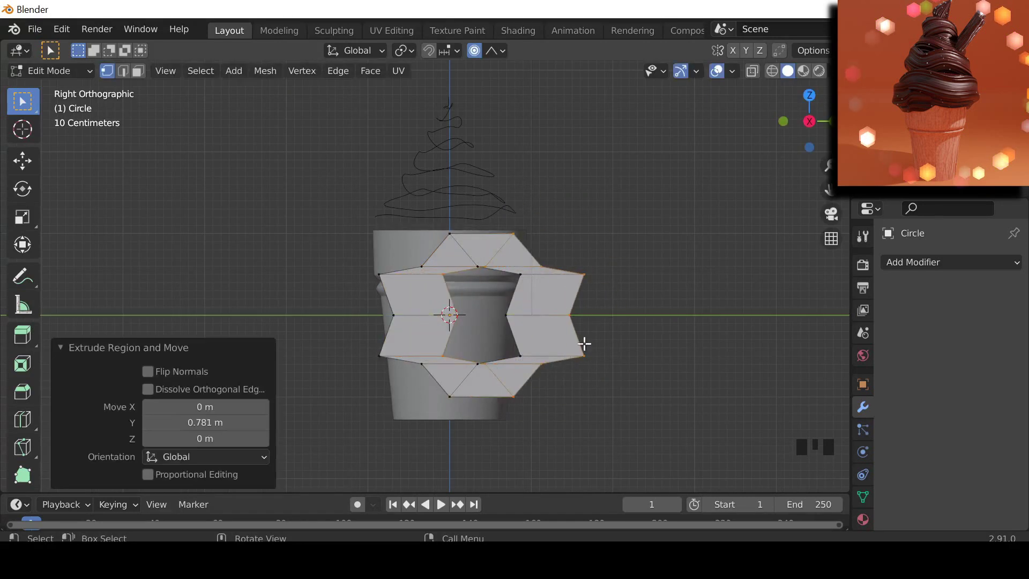
pyautogui.click(790, 121)
pyautogui.hotkey('ctrl', 'z')
# Extrude the star outline along X by a little over 0.5 m and scale the block down in Object Mode
pyautogui.press('e')
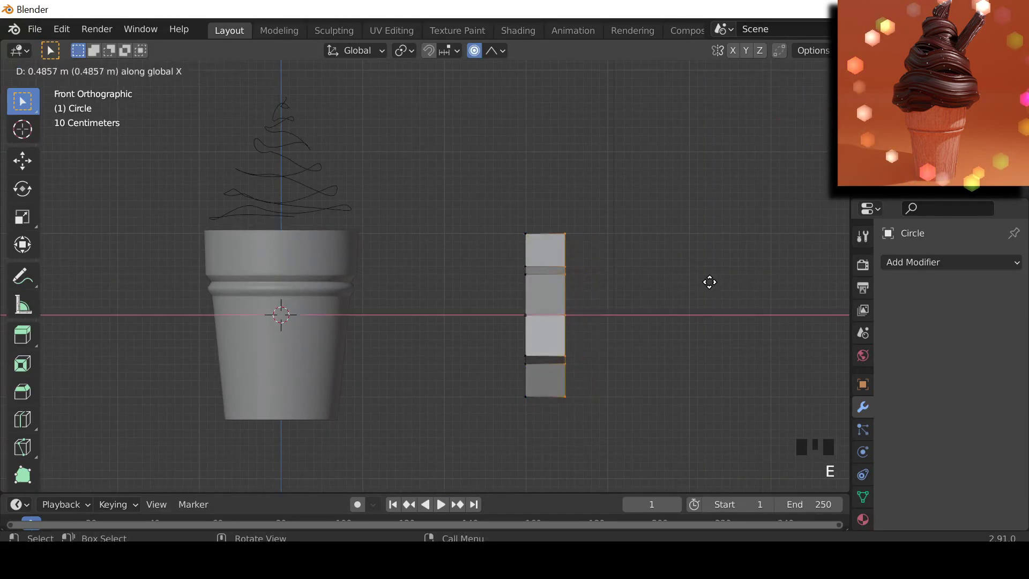
pyautogui.click(711, 274)
pyautogui.press('Tab')
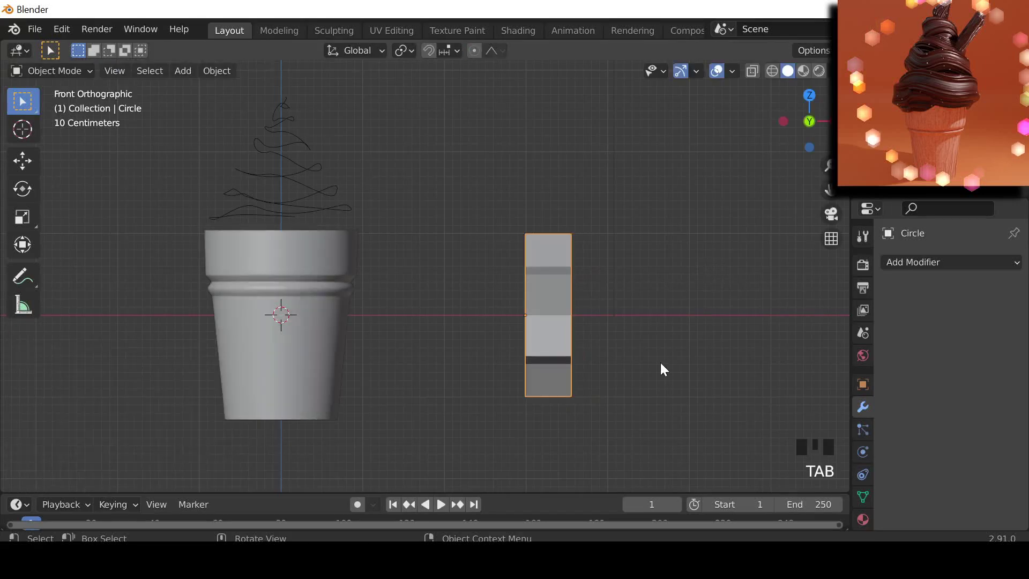
pyautogui.press('s')
pyautogui.click(603, 349)
# Add an Array modifier to the star block with relative offset X 0, Y 0, Z 1 and a count of 10
pyautogui.click(884, 262)
pyautogui.click(731, 309)
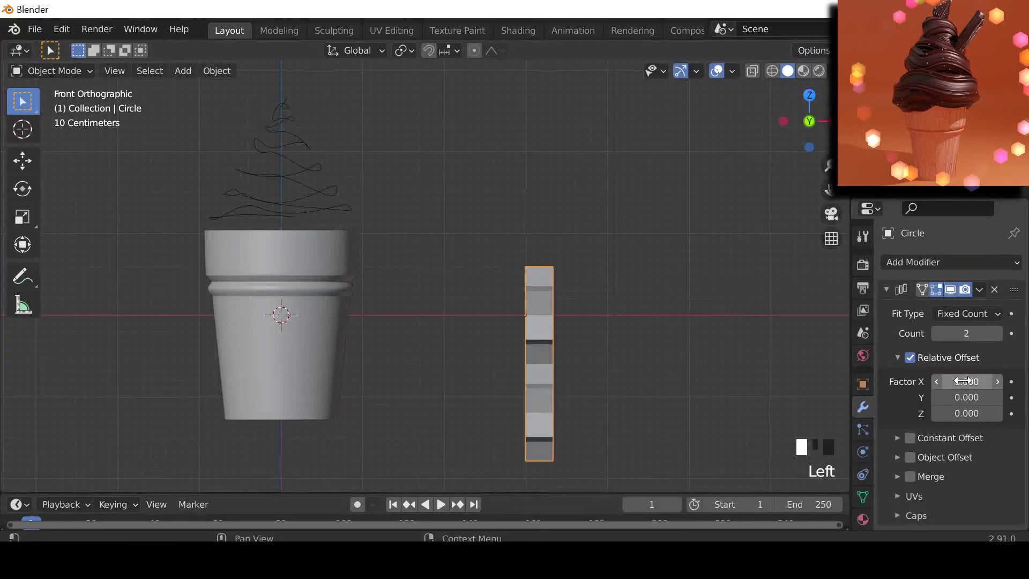
pyautogui.moveTo(966, 397); pyautogui.dragTo(932, 397)
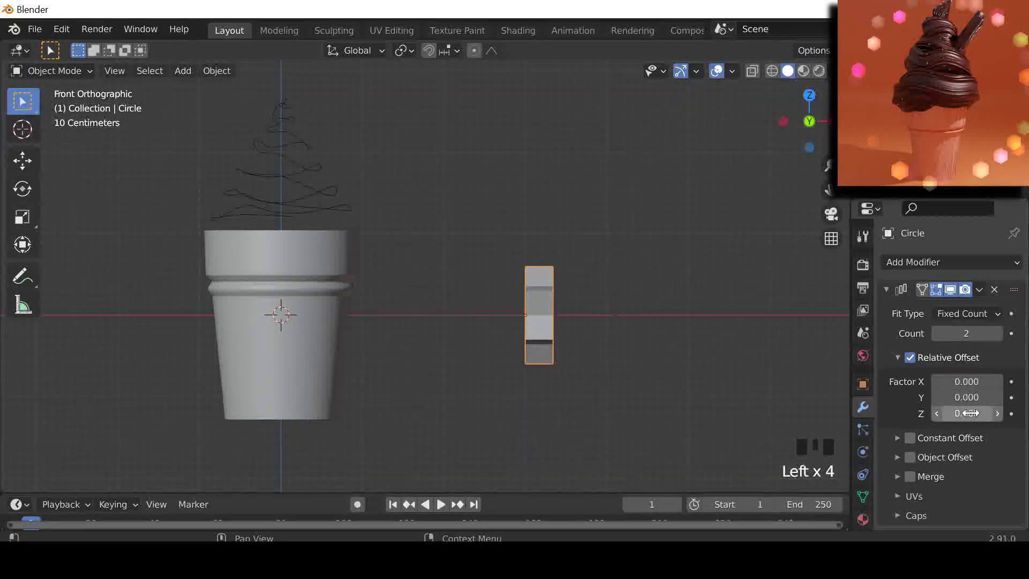
pyautogui.click(937, 413)
pyautogui.click(937, 413)
pyautogui.click(937, 413)
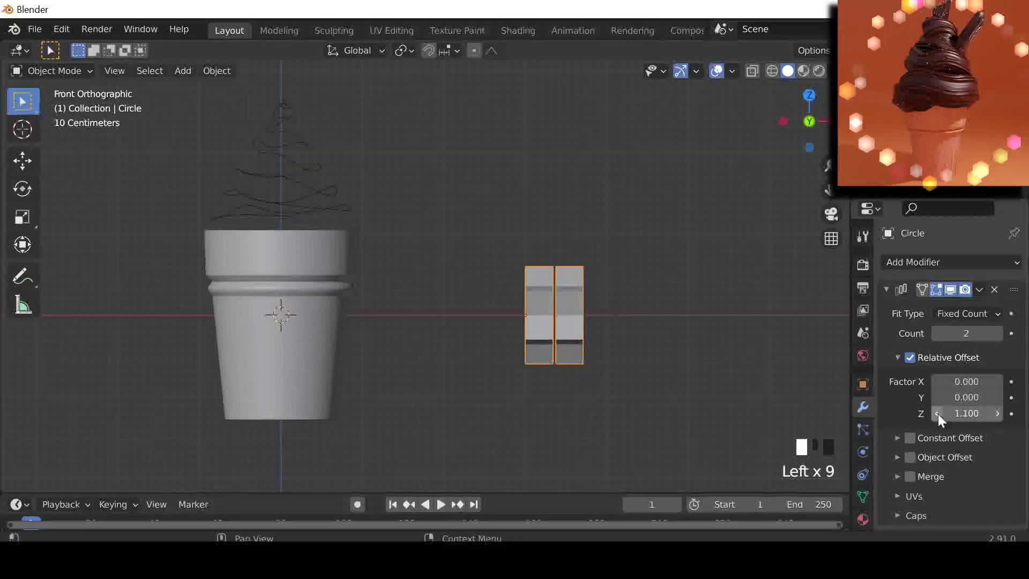
pyautogui.click(936, 413)
pyautogui.click(959, 334)
pyautogui.press('Return')
# Move the arrayed star bar about -3 m in X and 1.7 m in Z so it starts at the spiral's centreline
pyautogui.scroll(-2, 710, 304)
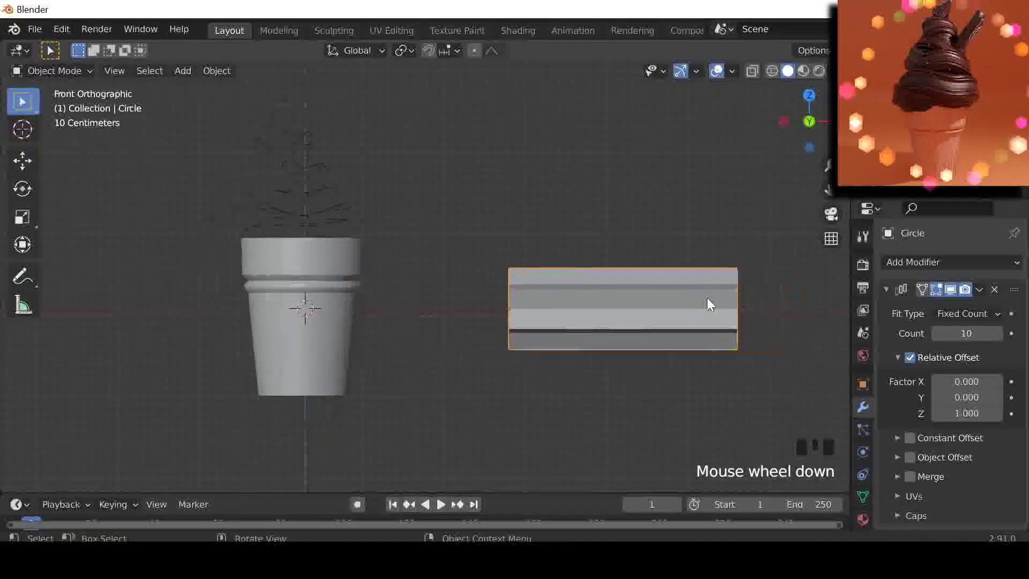
pyautogui.press('g')
pyautogui.click(413, 191)
pyautogui.keyDown('shift'); pyautogui.moveTo(450, 313); pyautogui.dragTo(547, 420, button='middle'); pyautogui.keyUp('shift')
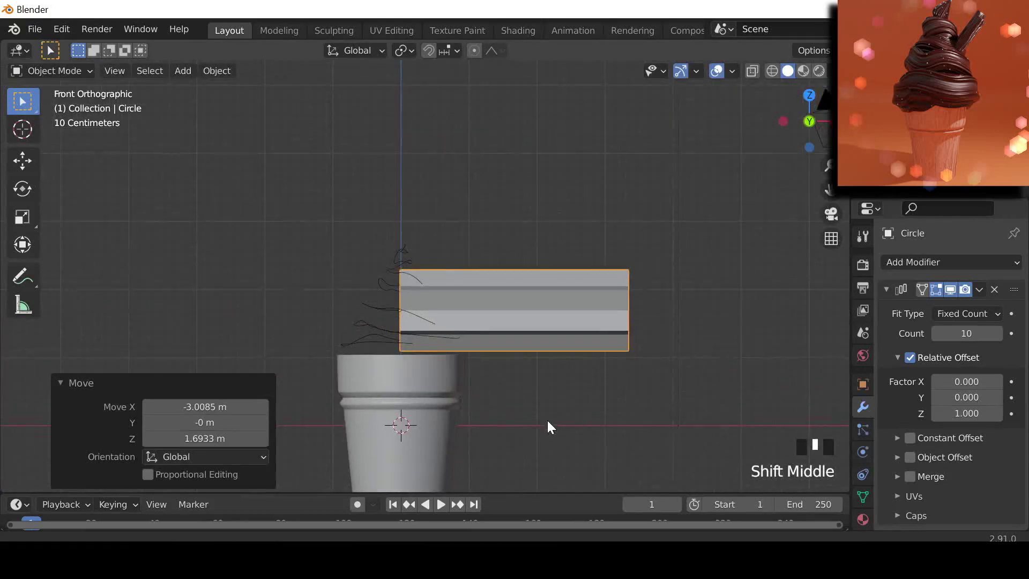
pyautogui.scroll(2, 385, 295)
# Scale the spiral curve up by about 1.22 and lower it along Z towards the cup's rim
pyautogui.click(385, 296)
pyautogui.press('s')
pyautogui.click(549, 401)
pyautogui.press('g')
pyautogui.press('z')
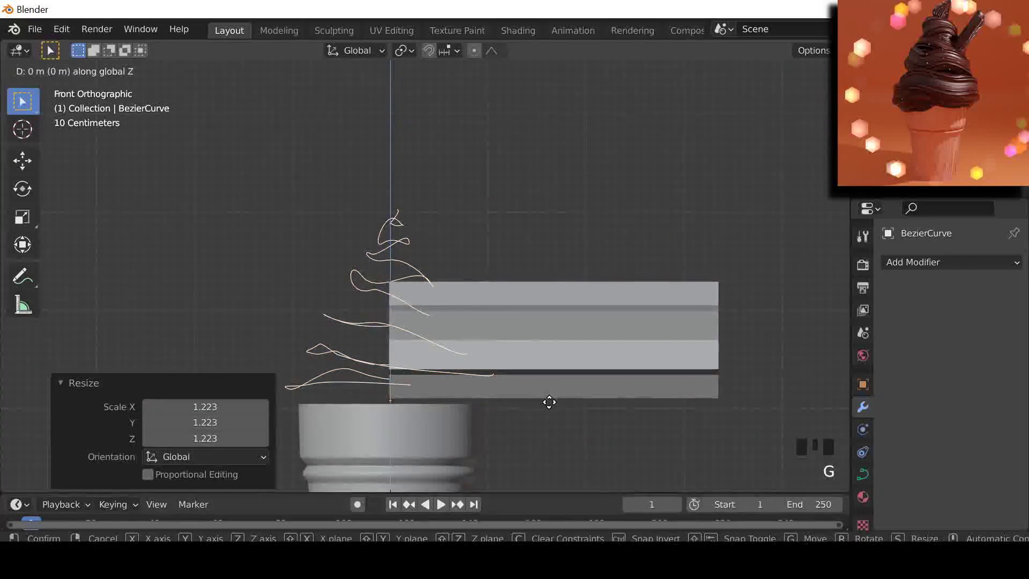
pyautogui.click(548, 417)
# Snap the 3D cursor to the star bar's origin and set the spiral curve's origin to the 3D cursor
pyautogui.click(551, 365)
pyautogui.keyDown('shift'); pyautogui.moveTo(550, 365); pyautogui.dragTo(555, 318, button='middle'); pyautogui.keyUp('shift')
pyautogui.hotkey('shift', 's')
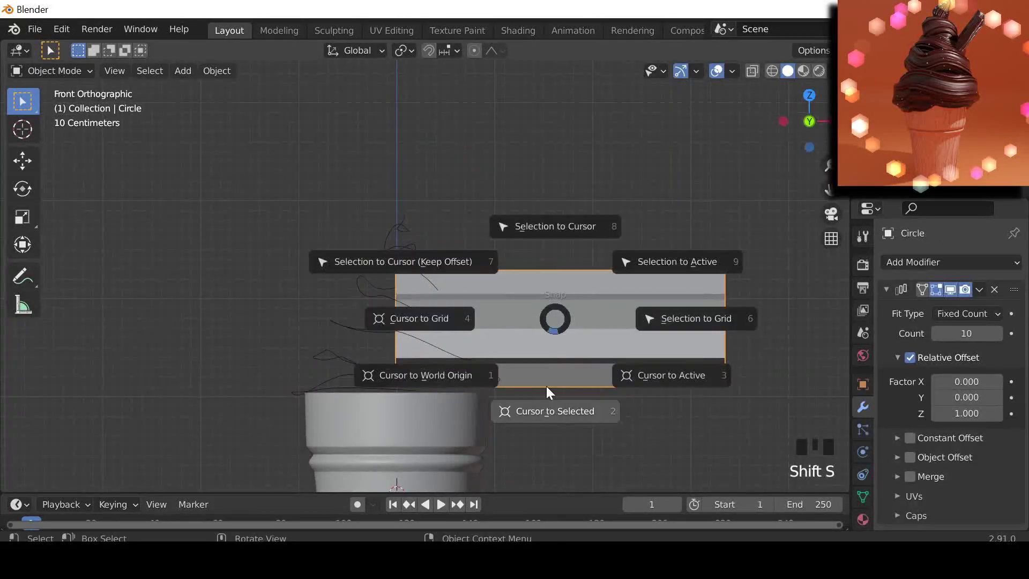
pyautogui.click(545, 386)
pyautogui.scroll(1, 416, 332)
pyautogui.click(346, 284)
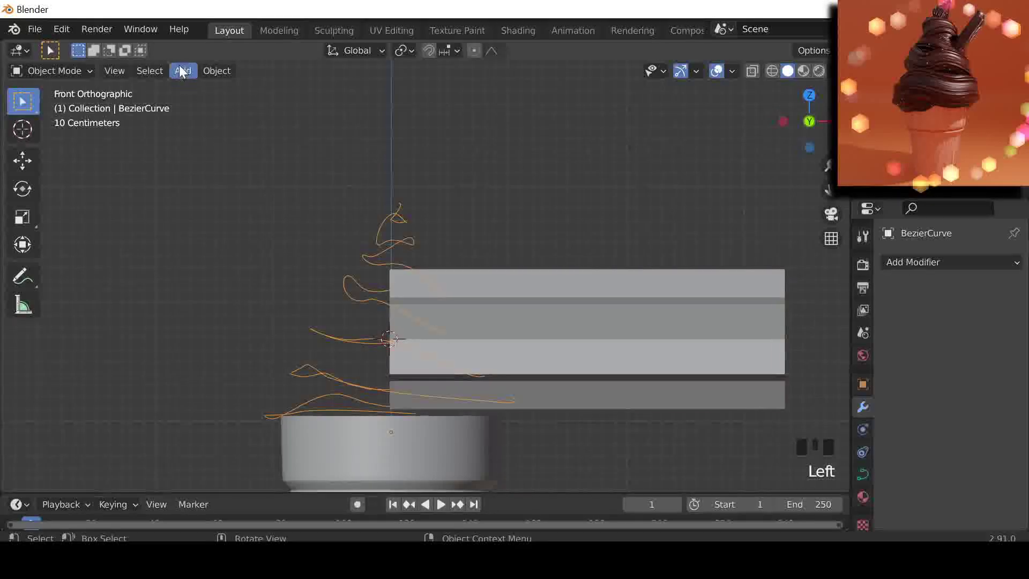
pyautogui.click(216, 71)
pyautogui.moveTo(242, 105)
pyautogui.click(452, 143)
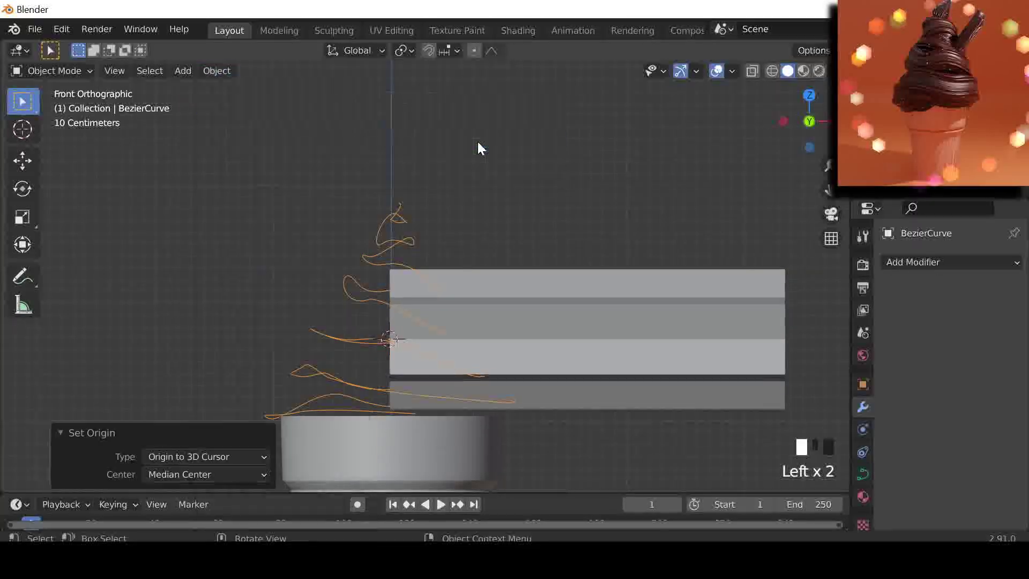
# Add a Curve modifier to the star bar and choose the spiral Bezier curve as its curve object
pyautogui.click(725, 317)
pyautogui.click(890, 287)
pyautogui.click(903, 265)
pyautogui.click(808, 340)
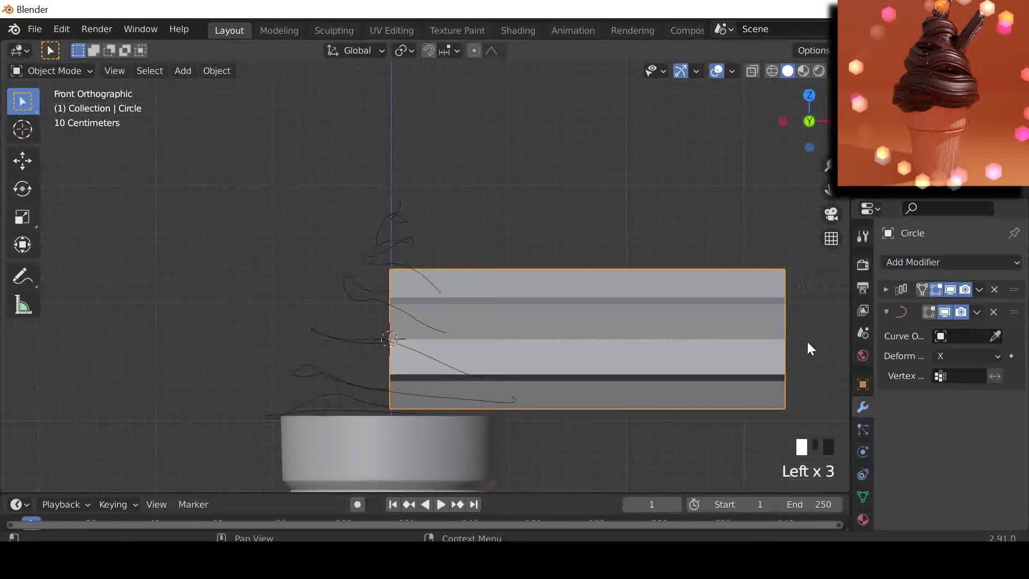
pyautogui.click(968, 335)
pyautogui.click(873, 358)
# Raise the Array modifier's count to 64 so the star profile fills the whole spiral
pyautogui.scroll(-2, 551, 324)
pyautogui.moveTo(551, 325); pyautogui.dragTo(616, 375, button='middle')
pyautogui.scroll(1, 616, 376)
pyautogui.click(886, 289)
pyautogui.moveTo(966, 333); pyautogui.dragTo(1014, 334)
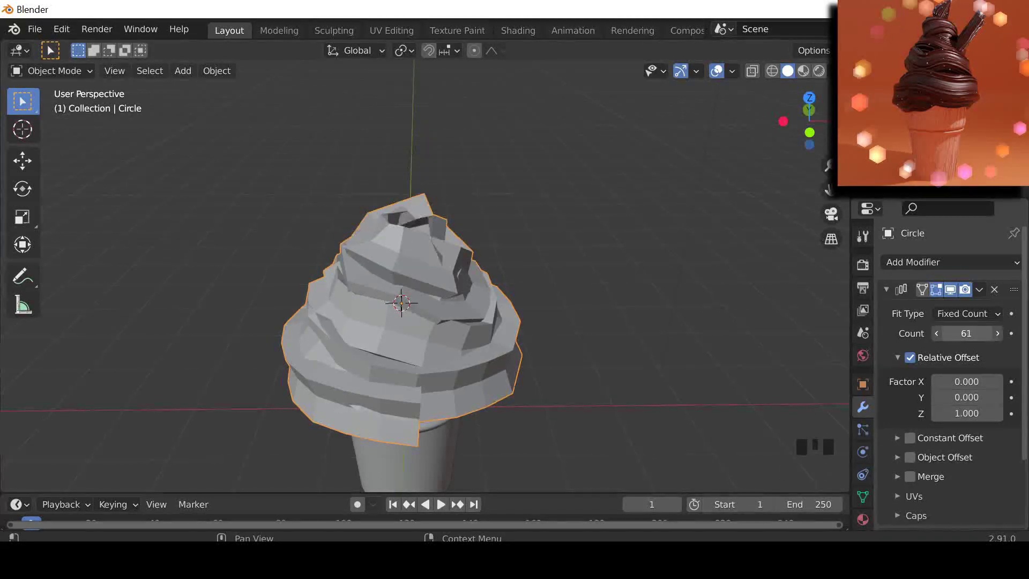
# Add a level 2 Subdivision Surface modifier to the ice-cream swirl
pyautogui.hotkey('ctrl', '2')
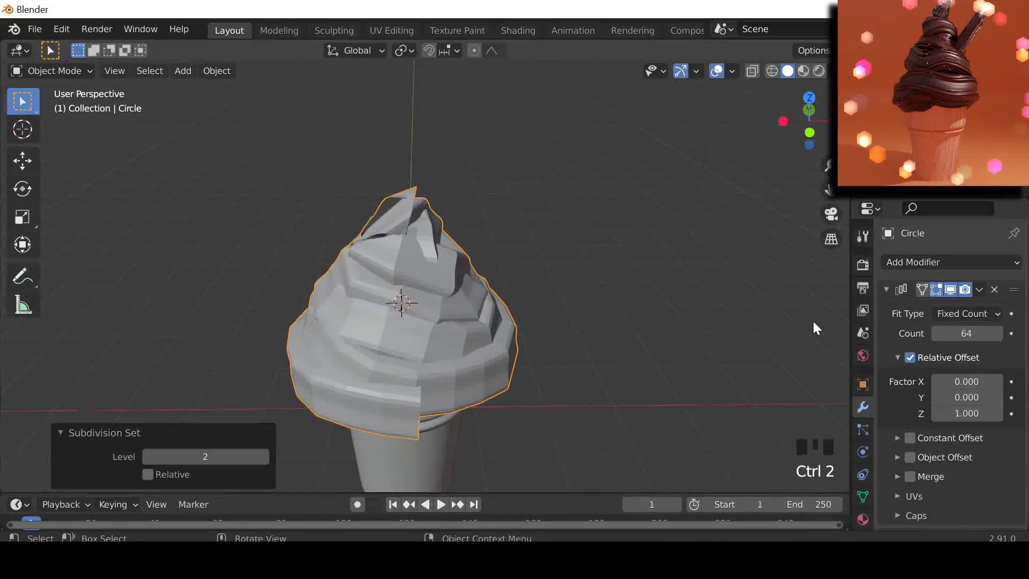
pyautogui.click(885, 289)
pyautogui.scroll(-4, 903, 331)
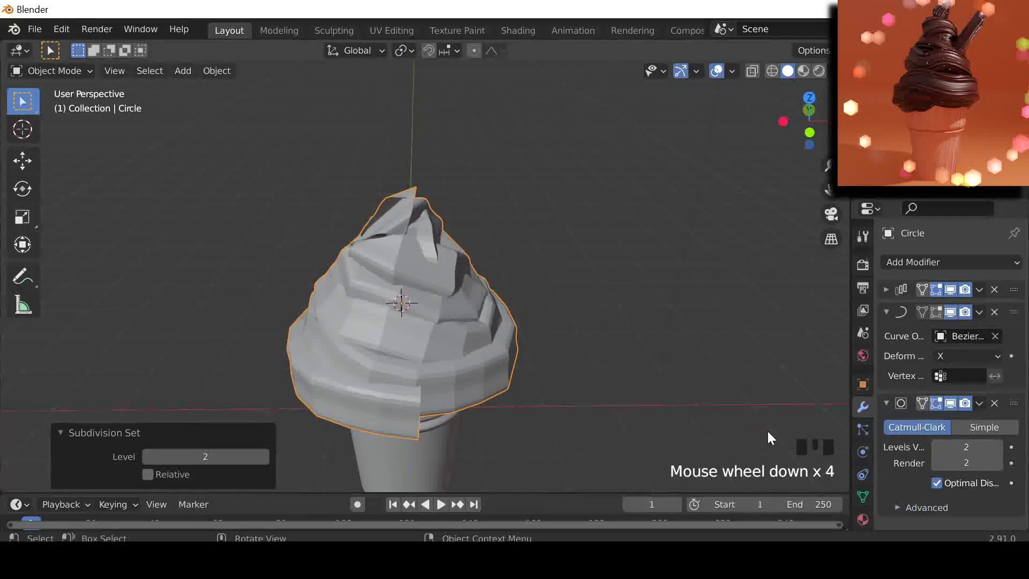
# Try a Remesh modifier on the swirl in place of the Subdivision Surface modifier
pyautogui.click(995, 403)
pyautogui.click(917, 260)
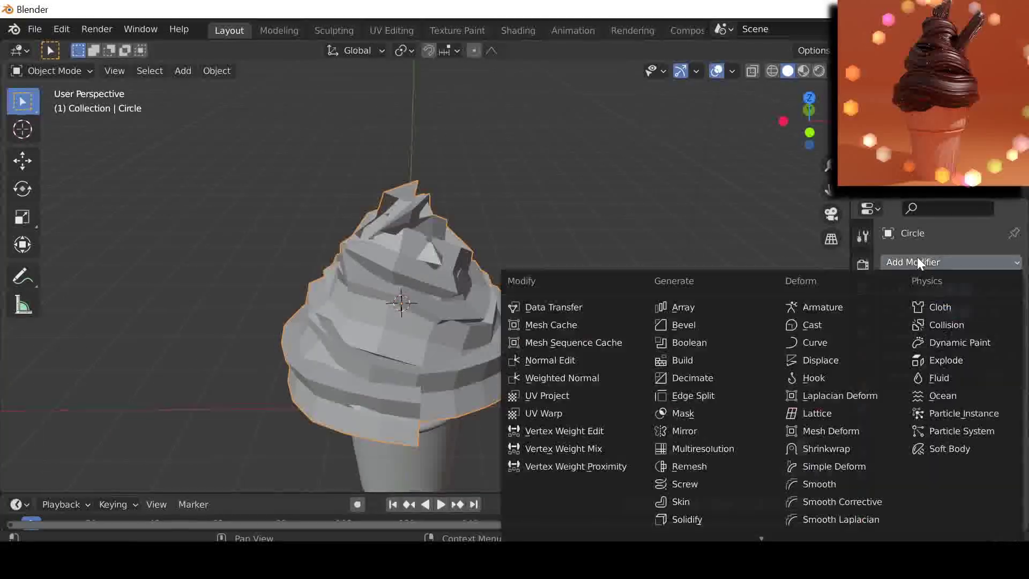
pyautogui.click(708, 471)
pyautogui.click(998, 447)
# Enable Merge in the swirl's Array modifier and shade the swirl smooth
pyautogui.click(886, 403)
pyautogui.click(888, 311)
pyautogui.click(893, 292)
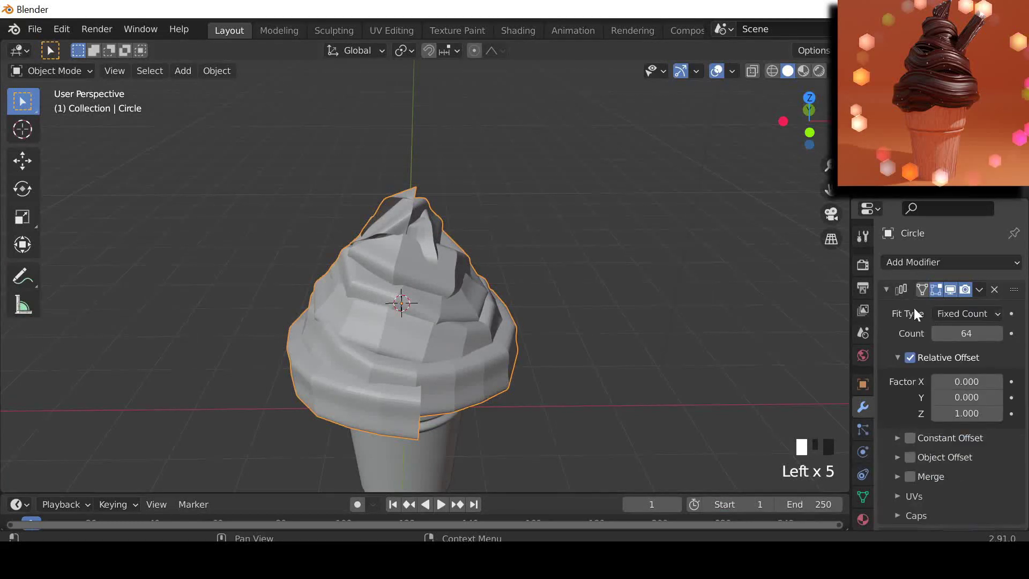
pyautogui.click(926, 474)
pyautogui.moveTo(831, 446); pyautogui.dragTo(441, 271, button='middle')
# Try to stretch the ice-cream swirl mesh along the Z axis by about 1.27
pyautogui.moveTo(503, 318); pyautogui.dragTo(603, 350, button='middle')
pyautogui.scroll(3, 602, 350)
pyautogui.press('s')
pyautogui.press('z')
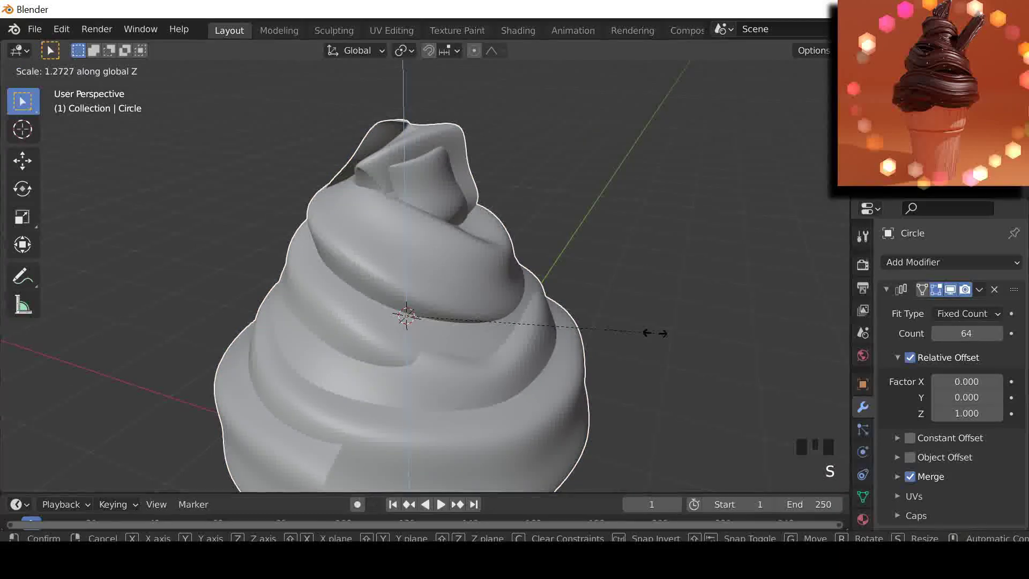
pyautogui.click(654, 333)
pyautogui.hotkey('ctrl', 'z')
# Scale the spiral Bezier curve along the Z axis by about 1.45 to make the swirl taller
pyautogui.scroll(-3, 553, 356)
pyautogui.press('s')
pyautogui.press('z')
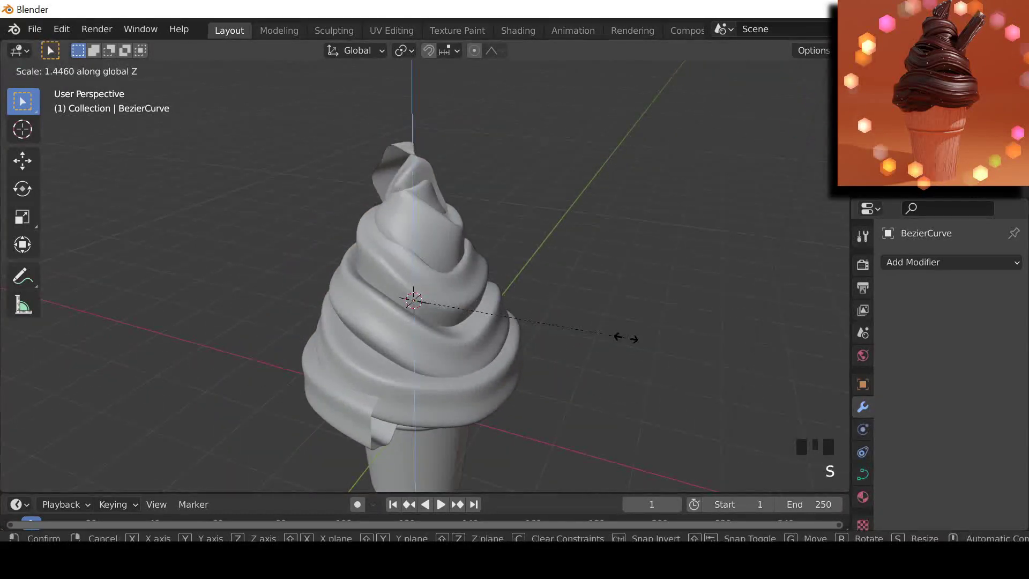
pyautogui.click(625, 328)
# Scale the star-profile swirl mesh uniformly by 0.773 and raise its Array count to 79
pyautogui.click(496, 327)
pyautogui.moveTo(528, 322); pyautogui.dragTo(719, 297, button='middle')
pyautogui.scroll(3, 601, 300)
pyautogui.moveTo(580, 301); pyautogui.dragTo(617, 326, button='middle')
pyautogui.press('Tab')
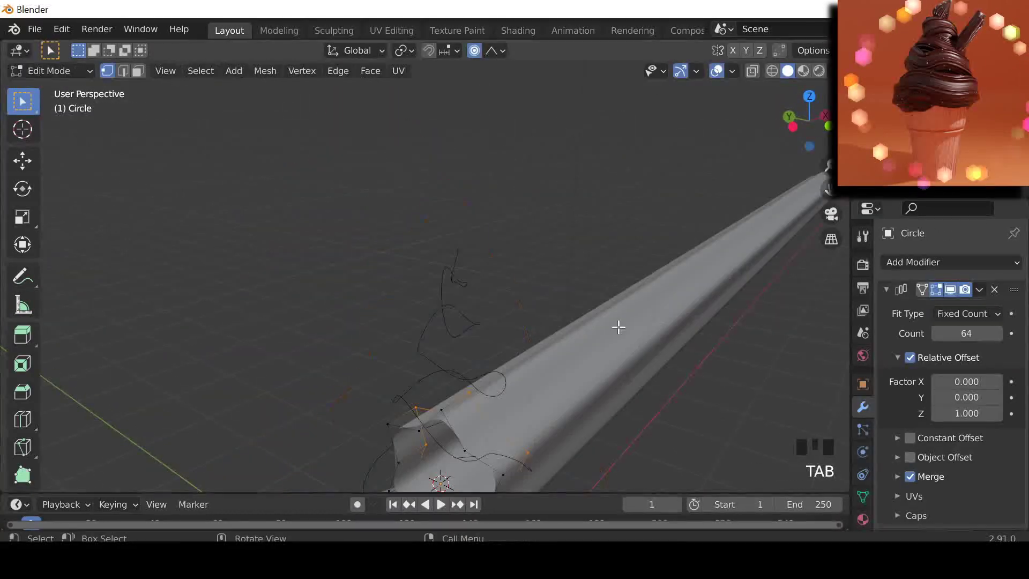
pyautogui.scroll(-3, 707, 275)
pyautogui.press('Tab')
pyautogui.scroll(-2, 585, 348)
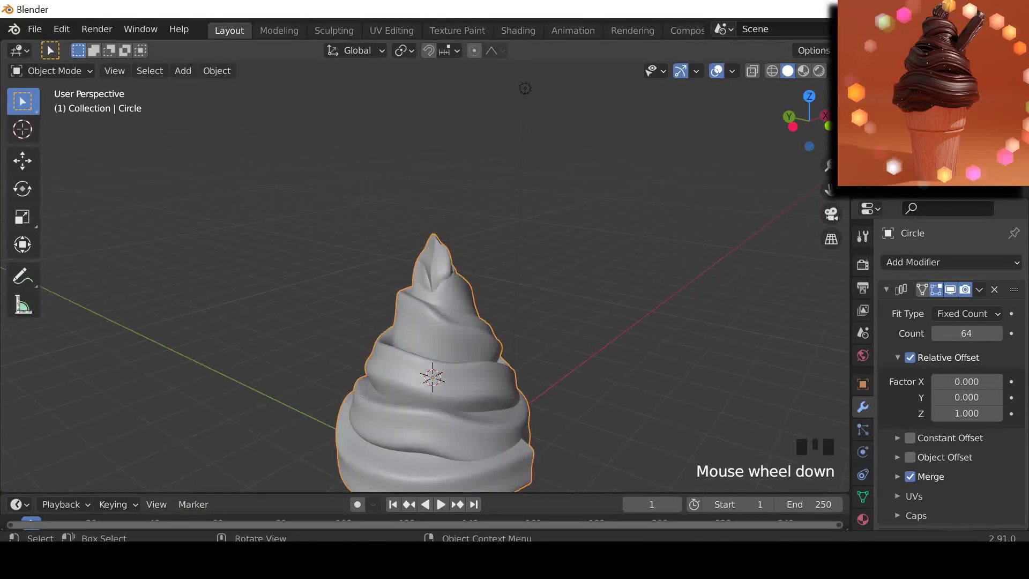
pyautogui.press('s')
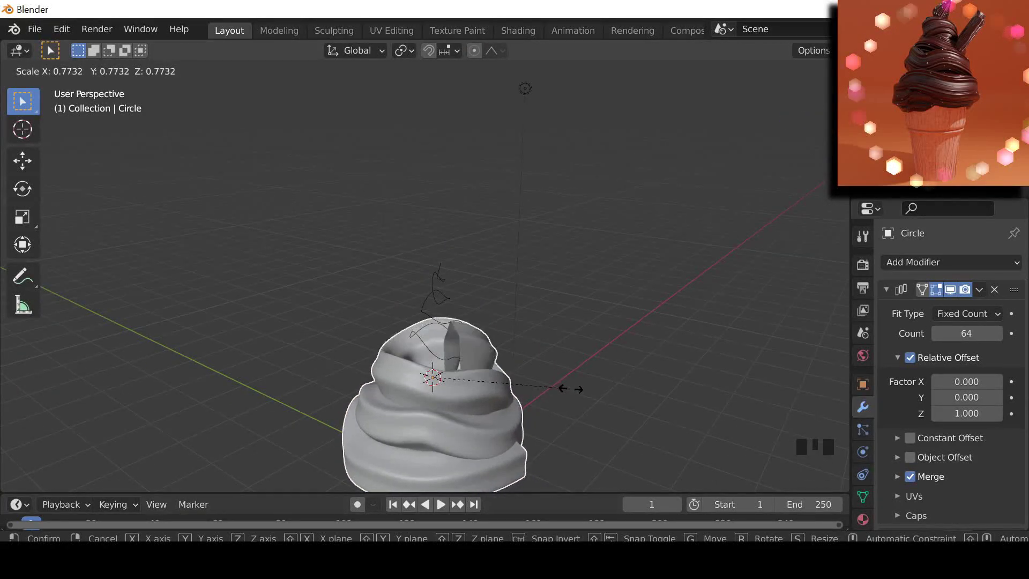
pyautogui.click(571, 389)
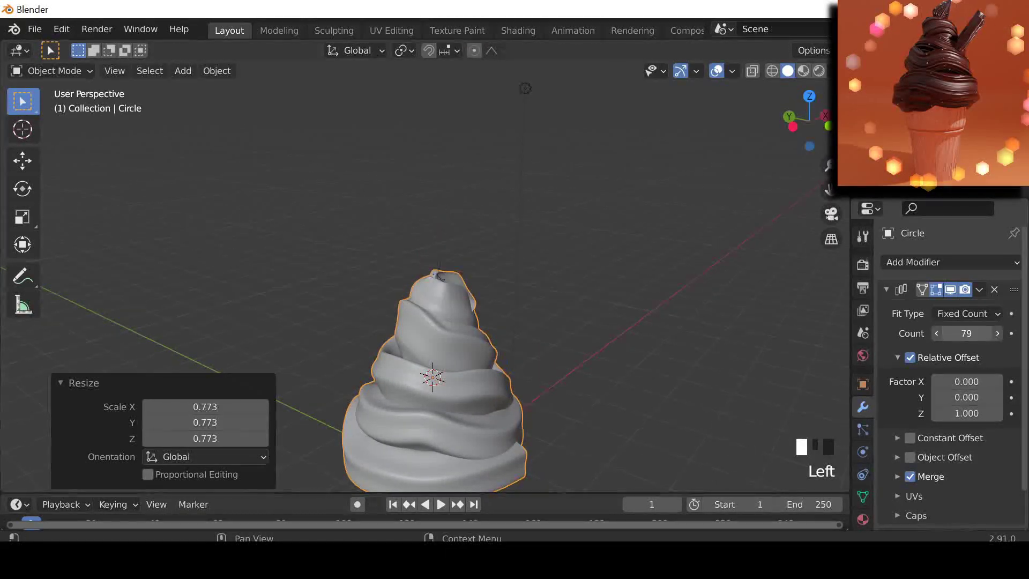
# Shrink the radius at the spiral curve's top control point by 0.034, using linear proportional editing of size 0.467
pyautogui.scroll(2, 514, 316)
pyautogui.click(691, 275)
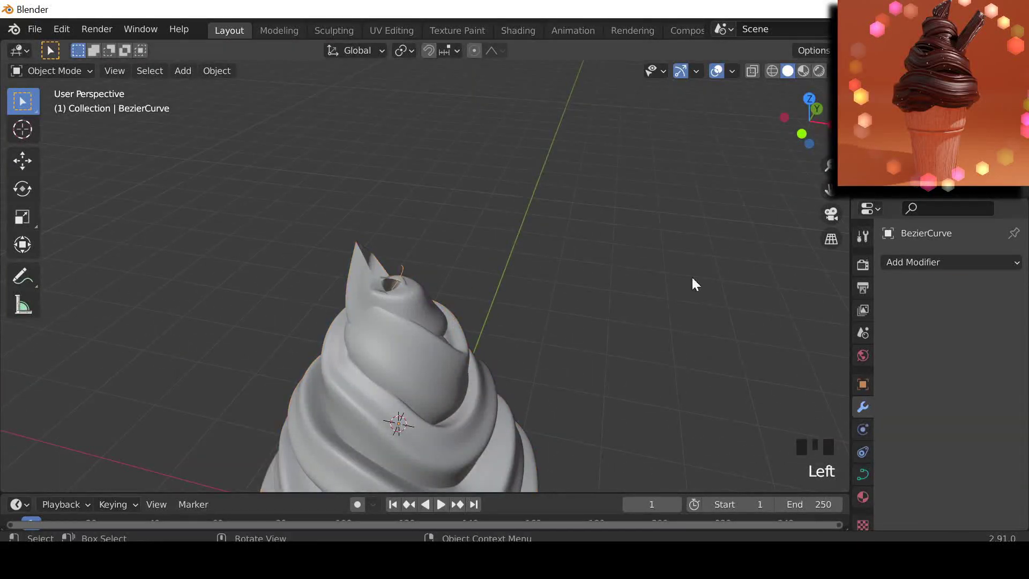
pyautogui.press('Tab')
pyautogui.keyDown('shift'); pyautogui.moveTo(500, 274); pyautogui.dragTo(640, 248, button='middle'); pyautogui.keyUp('shift')
pyautogui.click(620, 301)
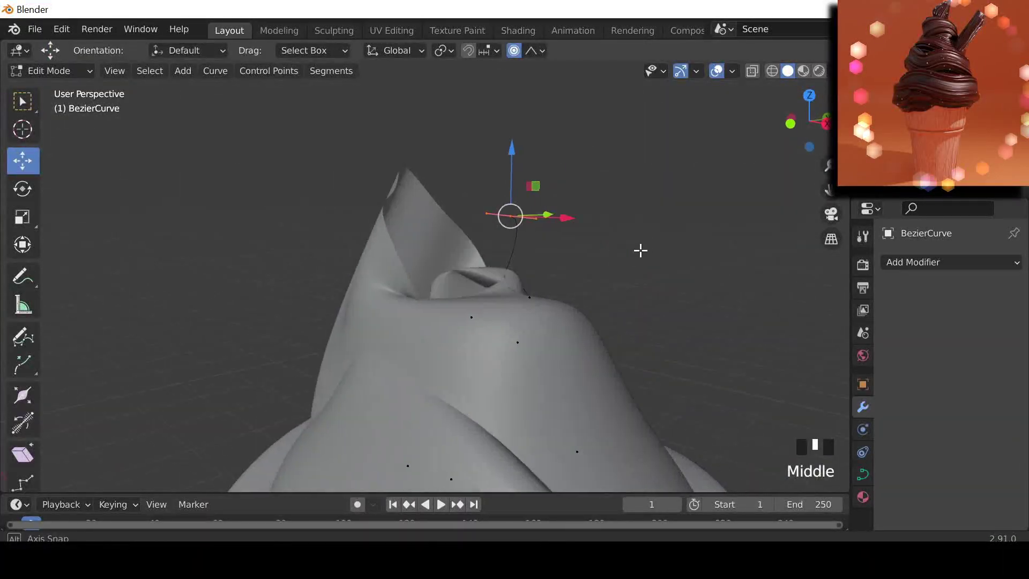
pyautogui.scroll(-2, 636, 283)
pyautogui.hotkey('alt', 's')
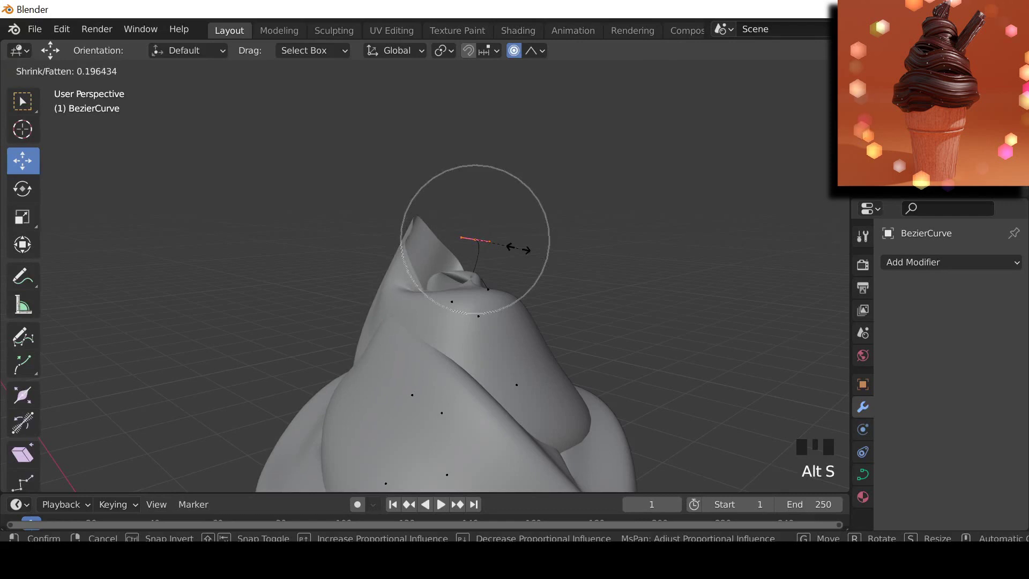
pyautogui.click(471, 233)
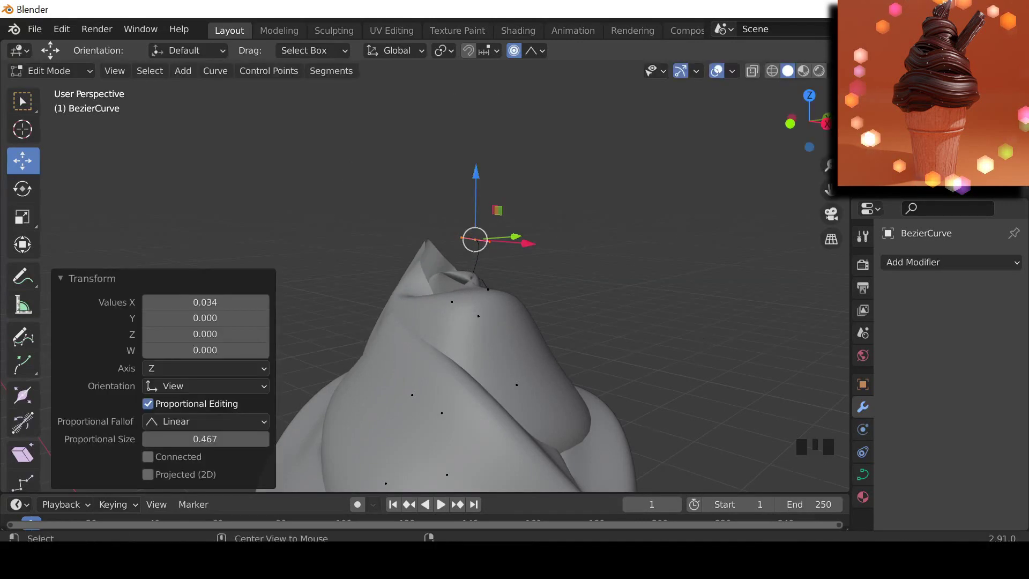
# Taper the curve's tip further with more Shrink/Fatten passes, down to a factor of 0.004
pyautogui.hotkey('alt', 's')
pyautogui.click(659, 344)
pyautogui.hotkey('alt', 's')
pyautogui.click(522, 274)
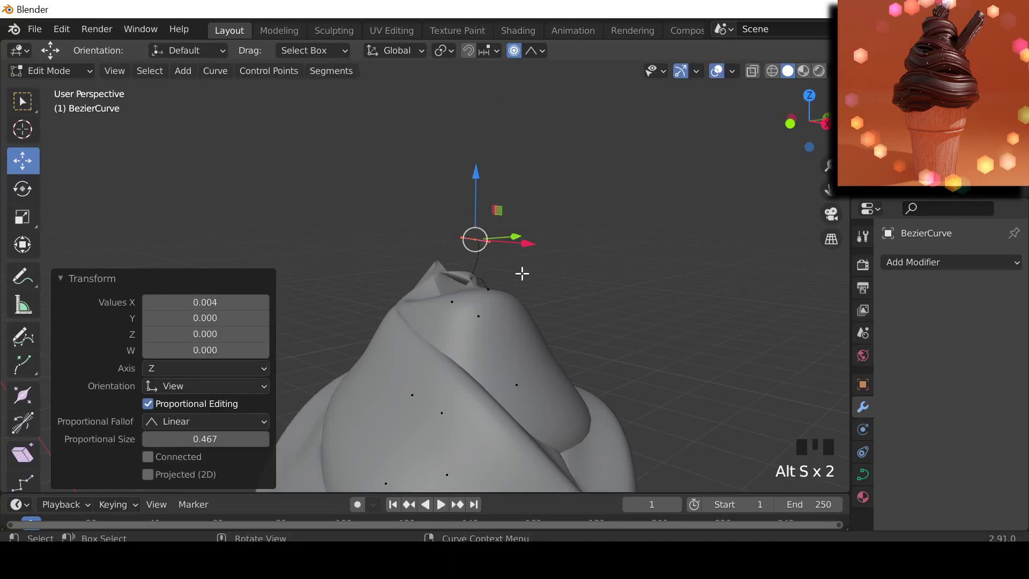
pyautogui.scroll(-2, 541, 290)
pyautogui.hotkey('alt', 's')
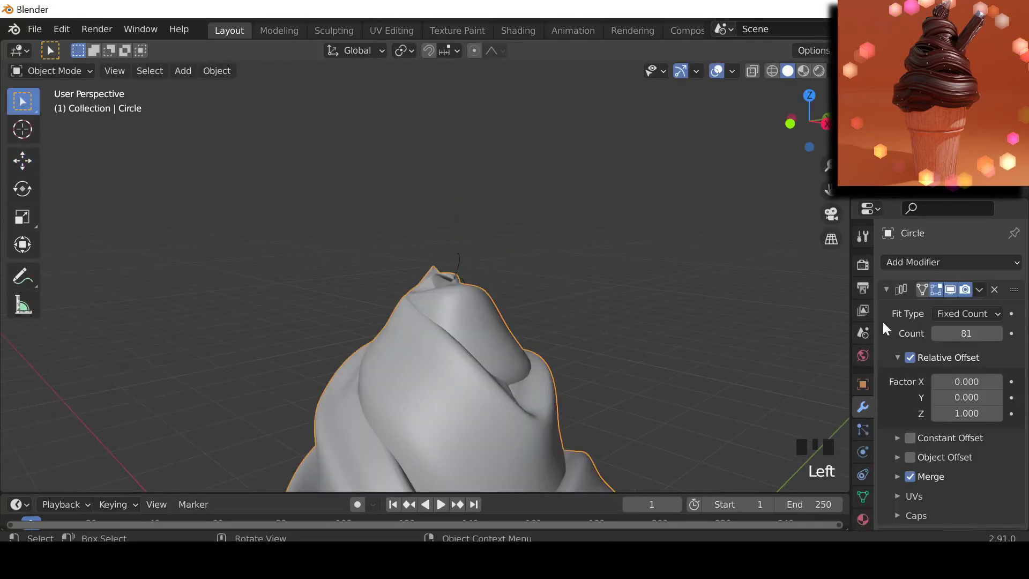
# Raise the swirl's Array count to 85 so the mesh reaches the end of the spiral curve
pyautogui.click(993, 331)
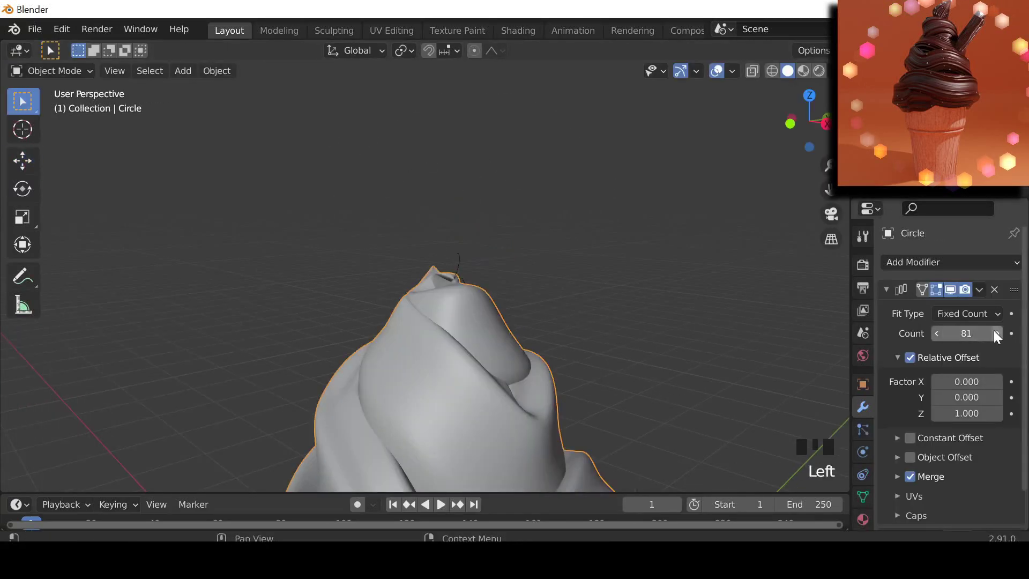
pyautogui.click(994, 330)
pyautogui.moveTo(993, 330); pyautogui.dragTo(951, 335)
pyautogui.moveTo(750, 354); pyautogui.dragTo(581, 341, button='middle')
pyautogui.scroll(4, 581, 341)
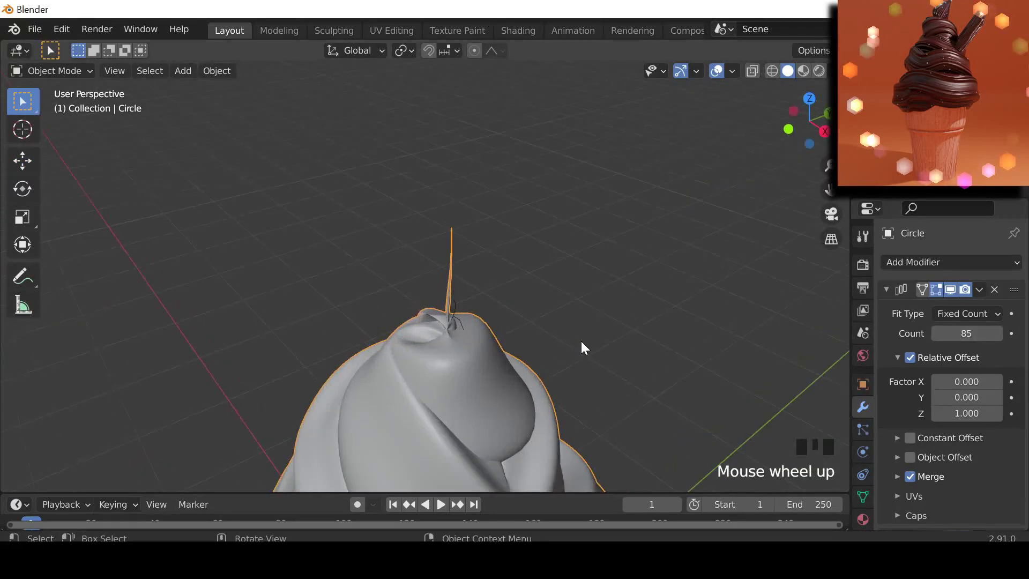
# Adjust the curve tip's radius with Shrink/Fatten factors of 19.243, 0.820 and 13.723, reducing the proportional size to 0.180 for the last one
pyautogui.click(499, 376)
pyautogui.press('Tab')
pyautogui.hotkey('alt', 's')
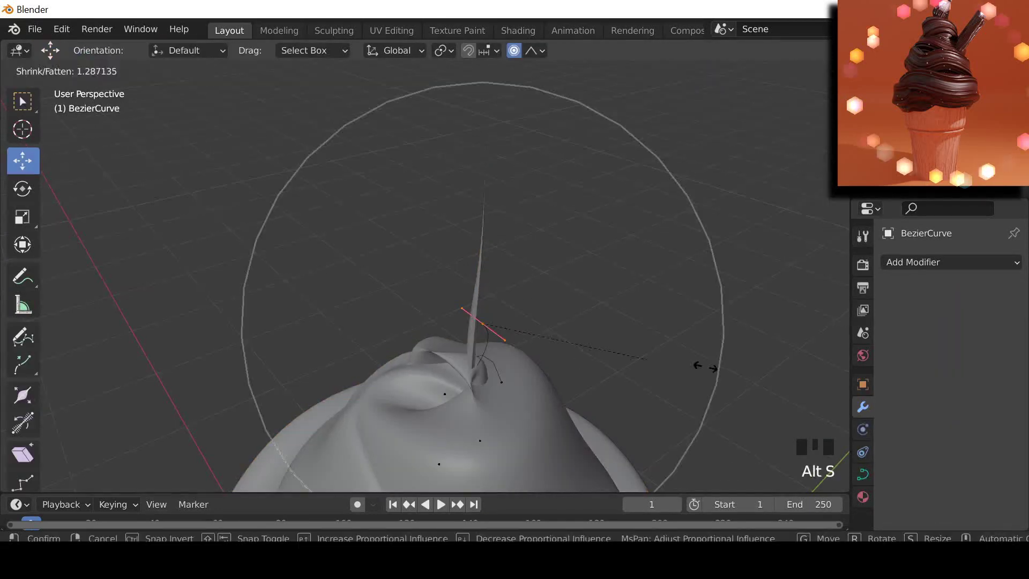
pyautogui.click(503, 89)
pyautogui.hotkey('alt', 's')
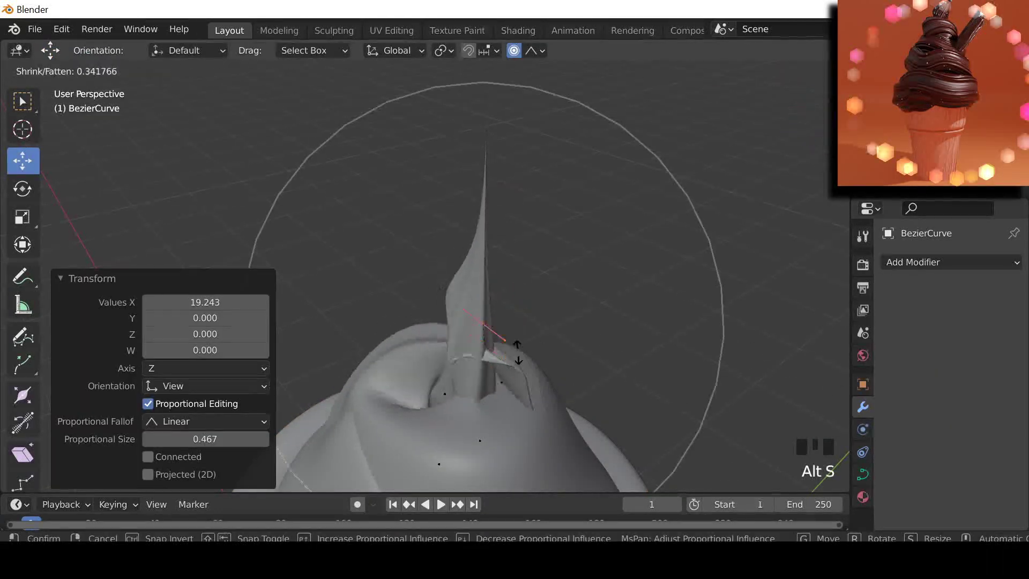
pyautogui.click(530, 314)
pyautogui.hotkey('alt', 's')
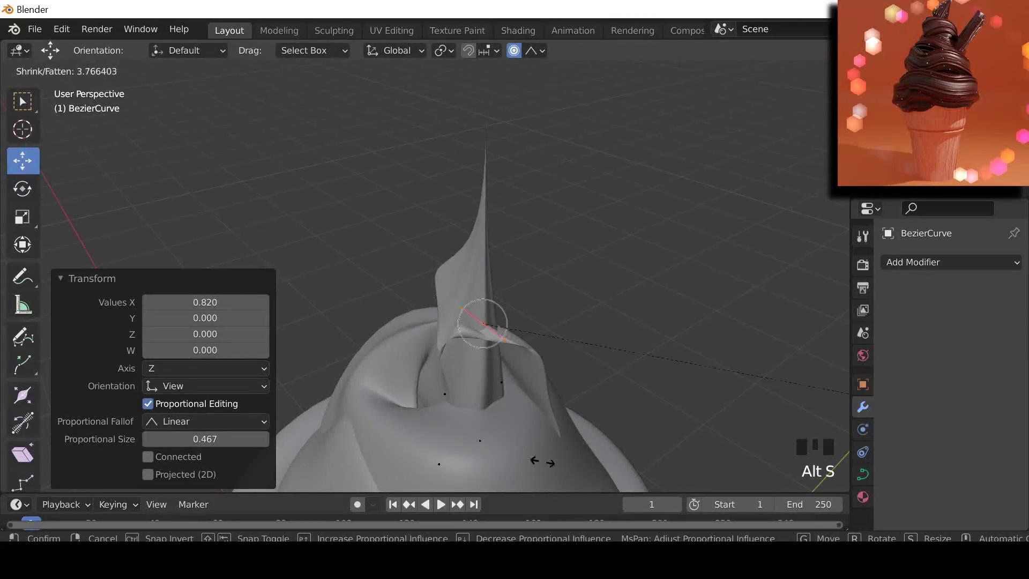
pyautogui.click(650, 429)
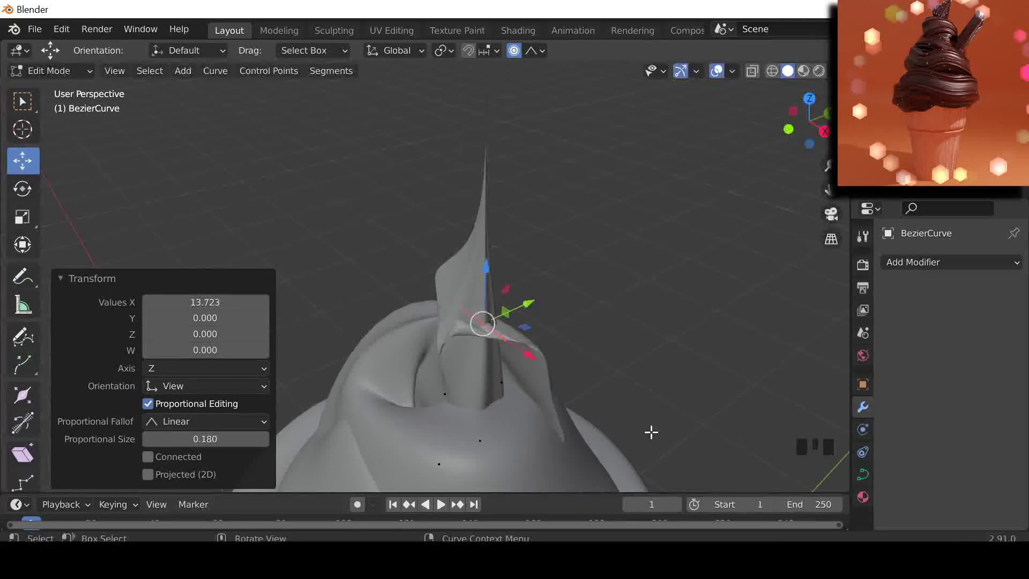
# Undo the last radius change and fatten the curve's tip by 2.441 with a proportional size of 0.467
pyautogui.press('Tab')
pyautogui.keyDown('shift'); pyautogui.moveTo(616, 340); pyautogui.dragTo(558, 372, button='middle'); pyautogui.keyUp('shift')
pyautogui.scroll(-3, 421, 341)
pyautogui.scroll(6, 446, 235)
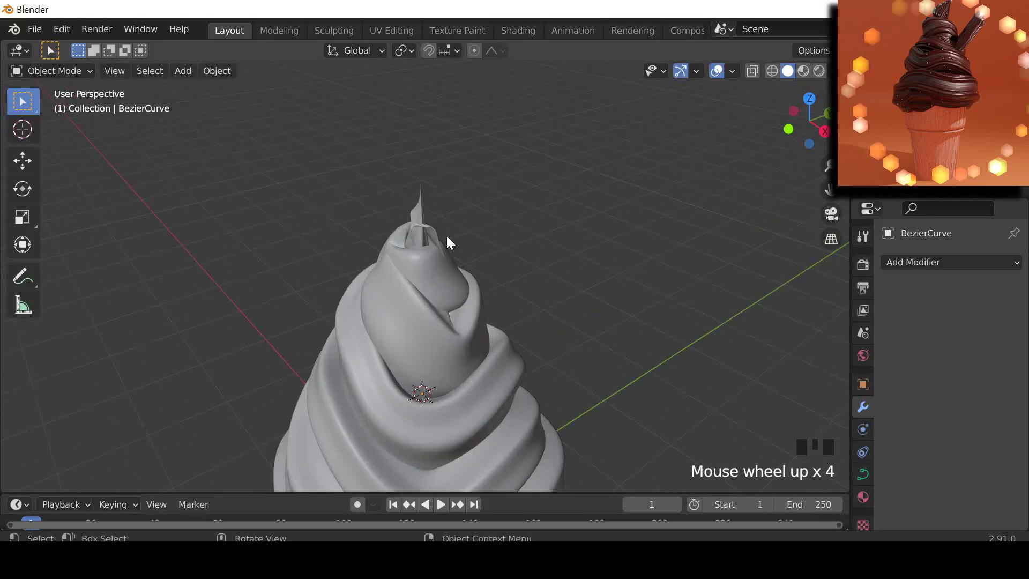
pyautogui.hotkey('ctrl', 'z')
pyautogui.keyDown('shift'); pyautogui.moveTo(523, 223); pyautogui.dragTo(556, 321, button='middle'); pyautogui.keyUp('shift')
pyautogui.hotkey('ctrl', 'z')
pyautogui.hotkey('alt', 's')
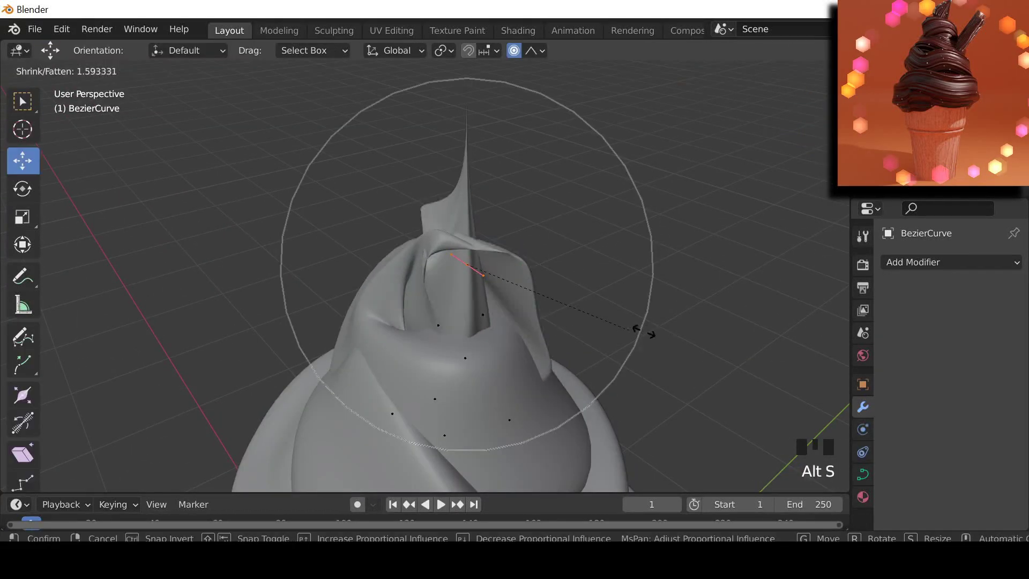
pyautogui.middleClick(583, 273)
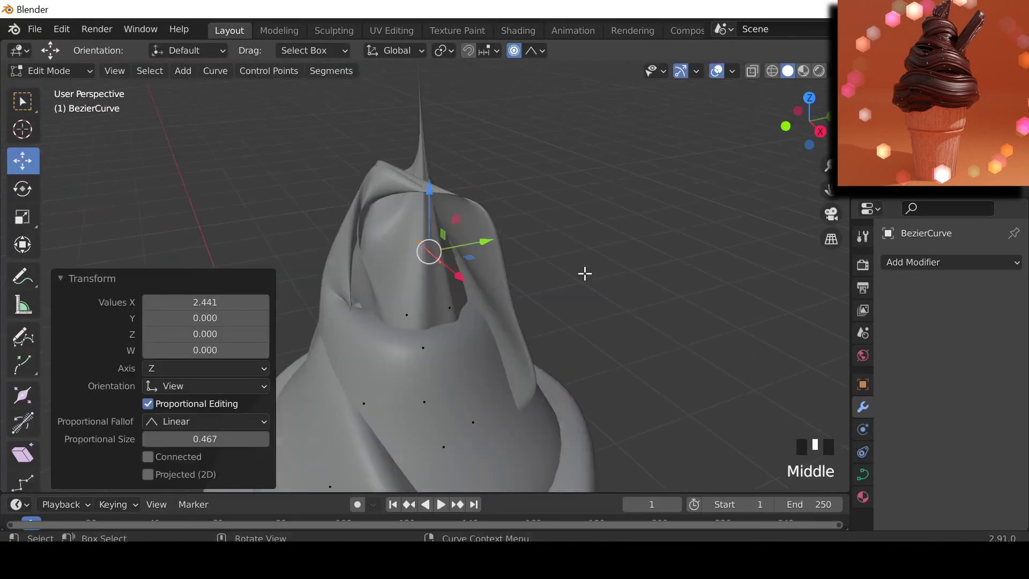
# Select the control point at the spiral's tip from a wireframe top view, then return to solid shading
pyautogui.keyDown('shift'); pyautogui.moveTo(582, 273); pyautogui.dragTo(535, 259, button='middle'); pyautogui.keyUp('shift')
pyautogui.scroll(5, 519, 291)
pyautogui.click(603, 368)
pyautogui.scroll(-2, 602, 369)
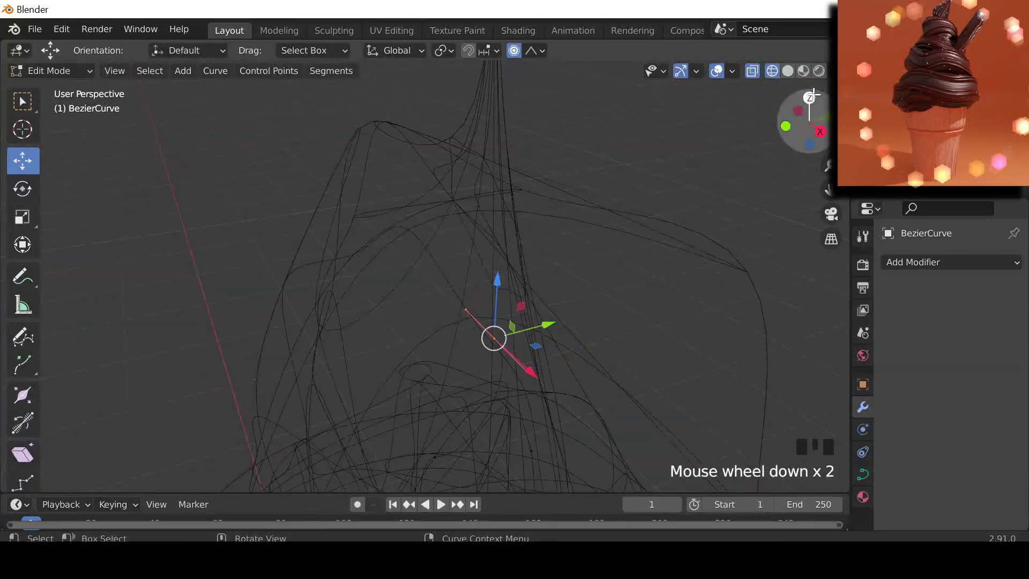
pyautogui.press('KP_7')
pyautogui.keyDown('shift'); pyautogui.moveTo(517, 294); pyautogui.dragTo(301, 253, button='middle'); pyautogui.keyUp('shift')
pyautogui.scroll(-10, 585, 348)
pyautogui.moveTo(627, 420); pyautogui.dragTo(268, 96)
pyautogui.scroll(16, 722, 284)
pyautogui.keyDown('shift'); pyautogui.moveTo(552, 344); pyautogui.dragTo(482, 267, button='middle'); pyautogui.keyUp('shift')
pyautogui.scroll(4, 427, 280)
pyautogui.moveTo(443, 271); pyautogui.dragTo(801, 360)
pyautogui.click(394, 309)
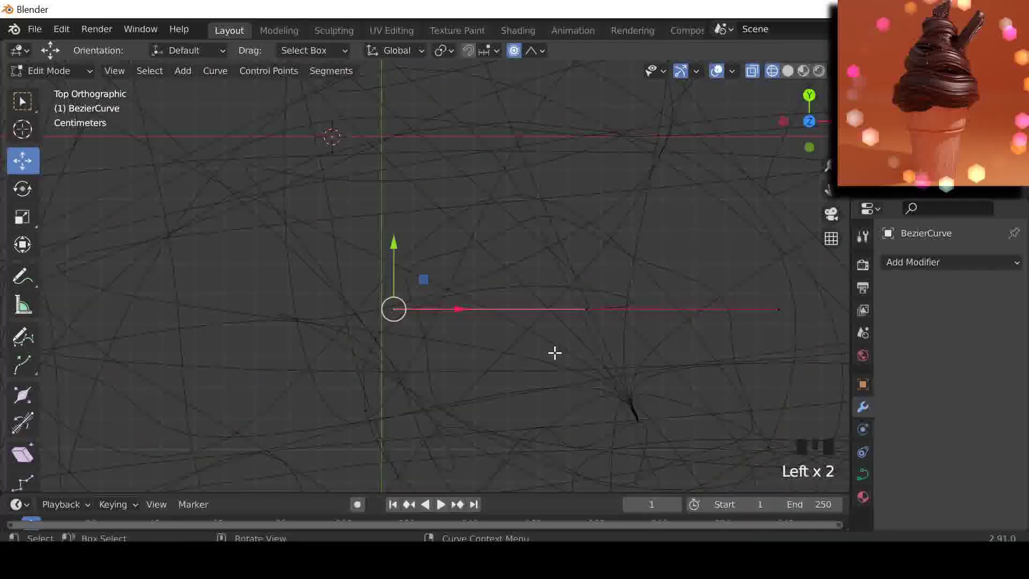
pyautogui.hotkey('shift', 'z')
pyautogui.scroll(-4, 379, 207)
pyautogui.moveTo(379, 206); pyautogui.dragTo(588, 260, button='middle')
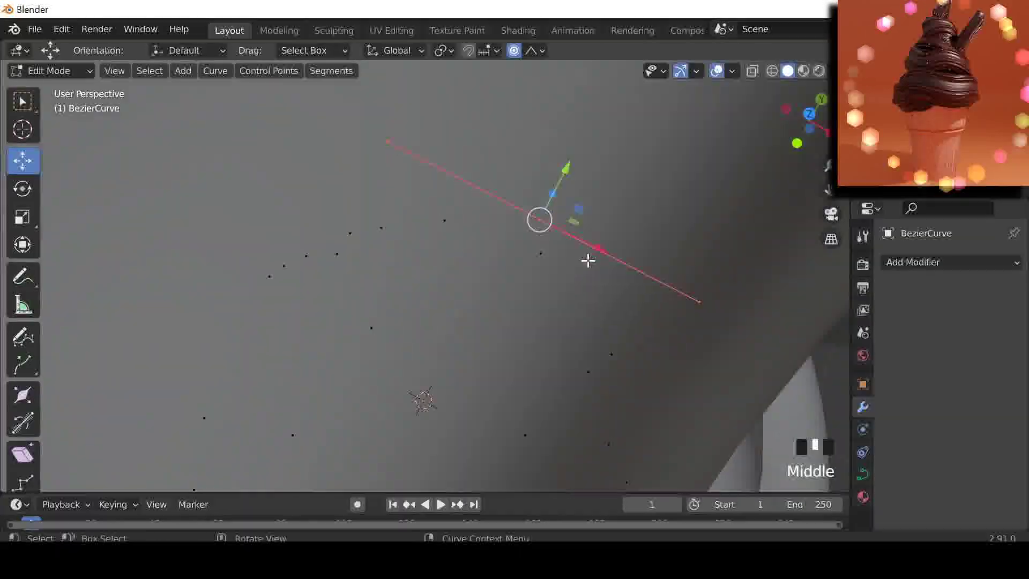
# Try moving the tip control point 2.344 m down along the Z axis
pyautogui.scroll(-7, 467, 251)
pyautogui.moveTo(439, 242); pyautogui.dragTo(485, 354)
pyautogui.moveTo(485, 354); pyautogui.dragTo(513, 287, button='middle')
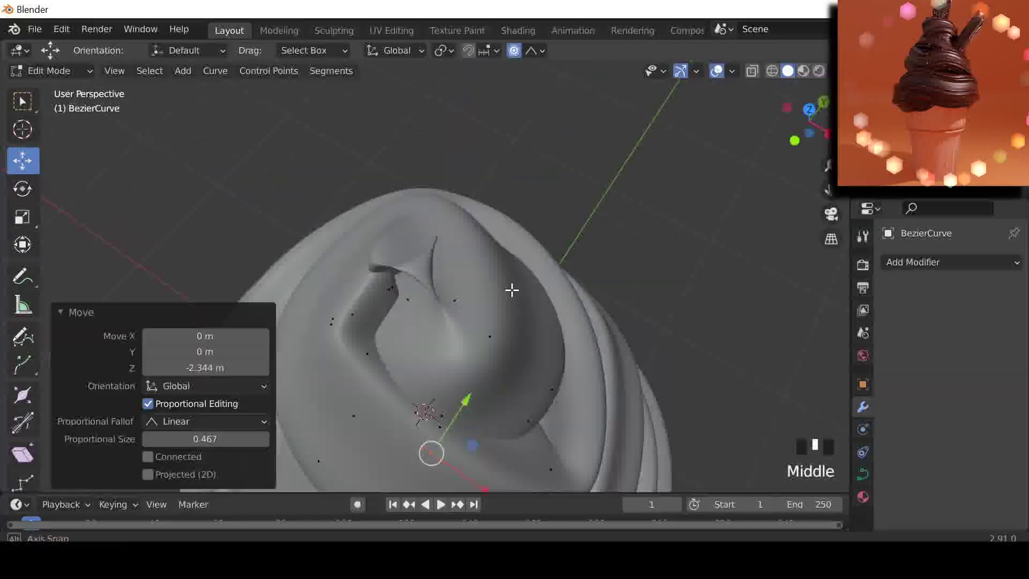
pyautogui.scroll(-9, 490, 252)
pyautogui.hotkey('ctrl', 'z')
pyautogui.scroll(6, 498, 241)
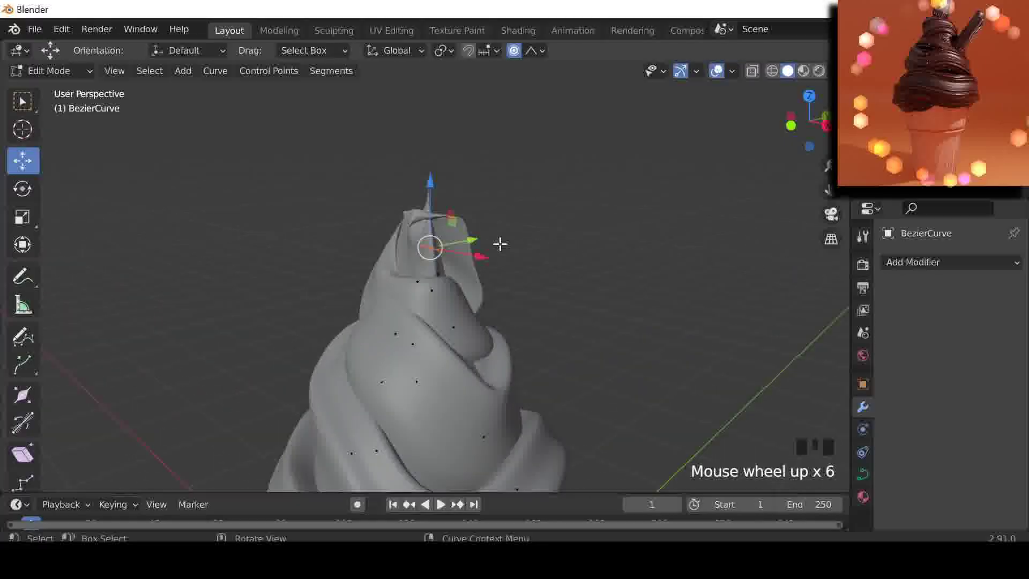
# Lower the curve's tip control point by about 0.249 m along Z and shrink its radius slightly
pyautogui.press('g')
pyautogui.press('z')
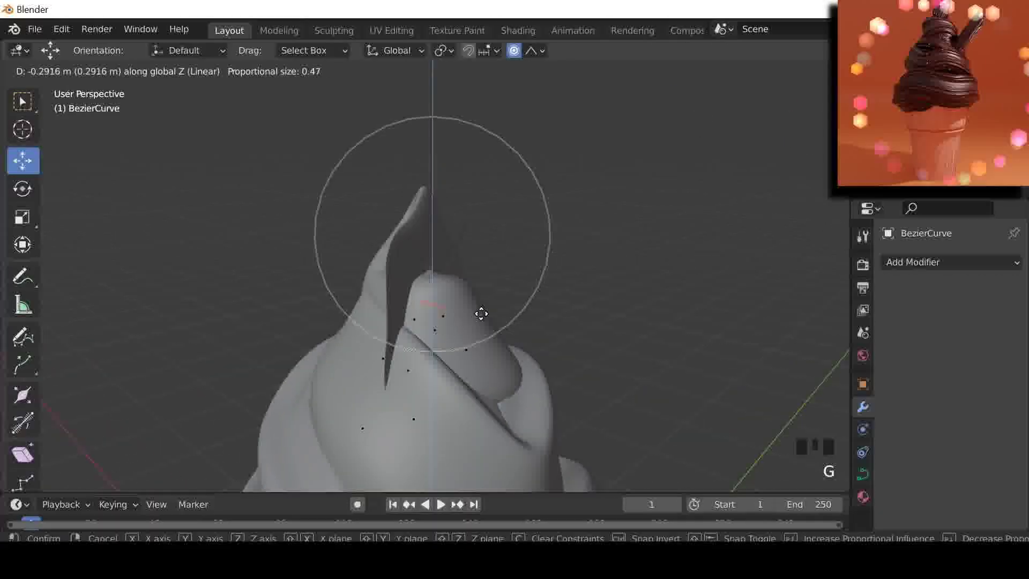
pyautogui.click(483, 313)
pyautogui.hotkey('alt', 's')
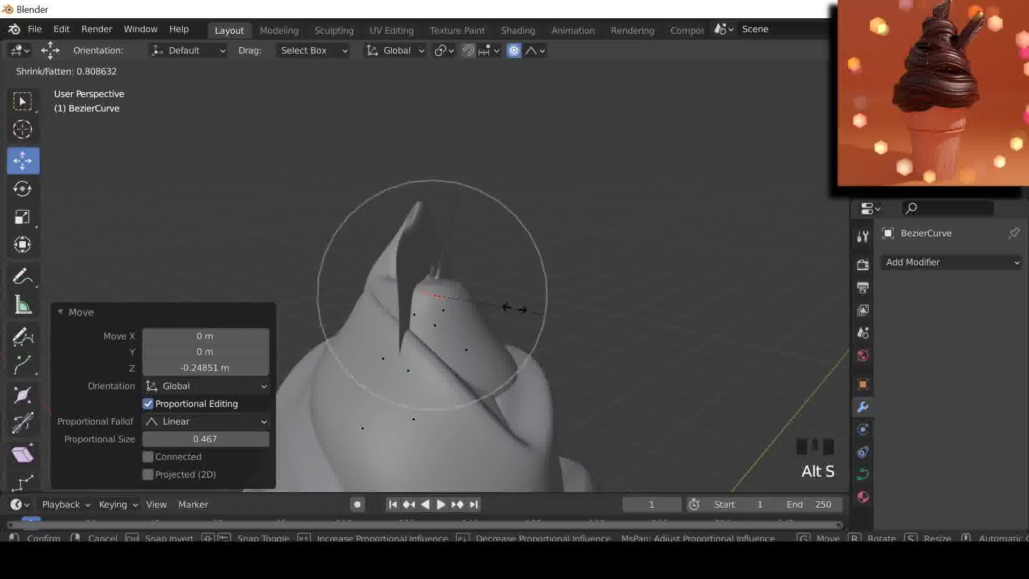
pyautogui.click(461, 299)
pyautogui.press('Tab')
pyautogui.moveTo(466, 298); pyautogui.dragTo(312, 268, button='middle')
pyautogui.click(453, 266)
pyautogui.press('Tab')
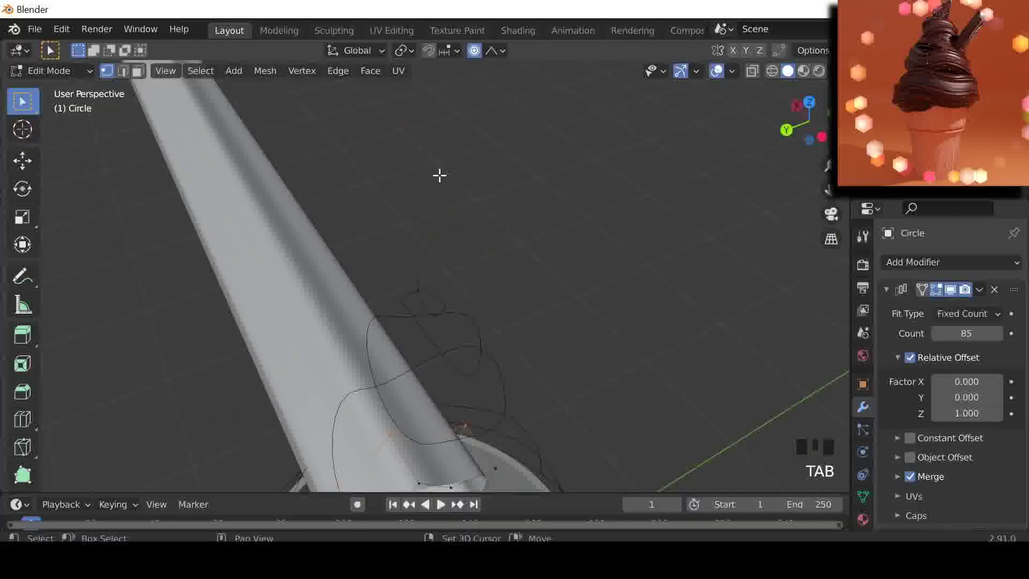
pyautogui.scroll(-4, 443, 193)
pyautogui.hotkey('ctrl', 'z')
pyautogui.hotkey('ctrl', 'z')
# Raise the spiral curve's tip control point by 0.1069 m along the Z axis
pyautogui.press('Tab')
pyautogui.scroll(5, 465, 251)
pyautogui.moveTo(466, 246); pyautogui.dragTo(445, 220)
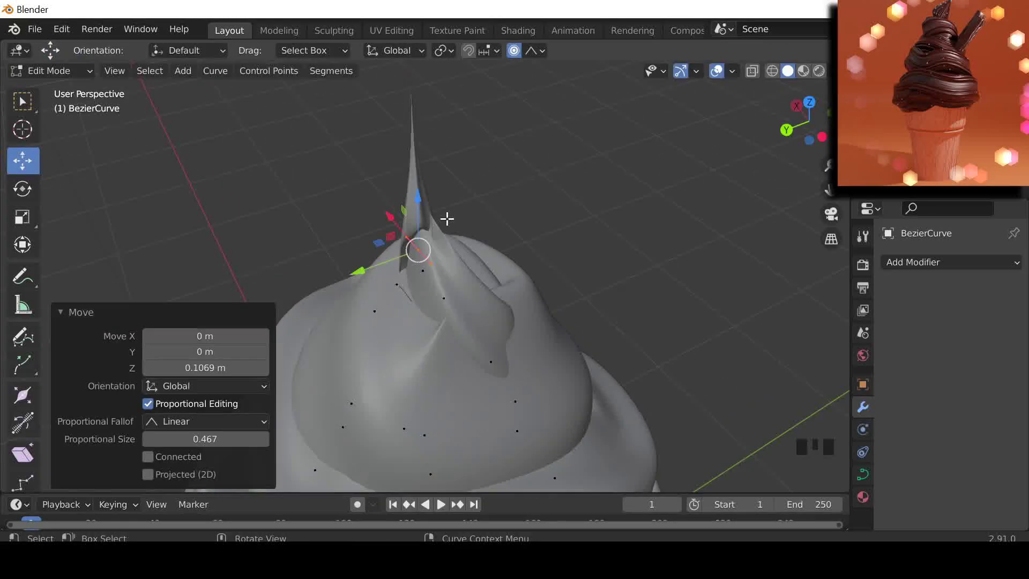
pyautogui.scroll(5, 432, 239)
pyautogui.moveTo(380, 132); pyautogui.dragTo(397, 202)
pyautogui.scroll(5, 397, 202)
pyautogui.hotkey('ctrl', 'z')
# Move one handle of the tip control point along Z with the proportional size reduced to about 0.04
pyautogui.scroll(-3, 576, 258)
pyautogui.press('g')
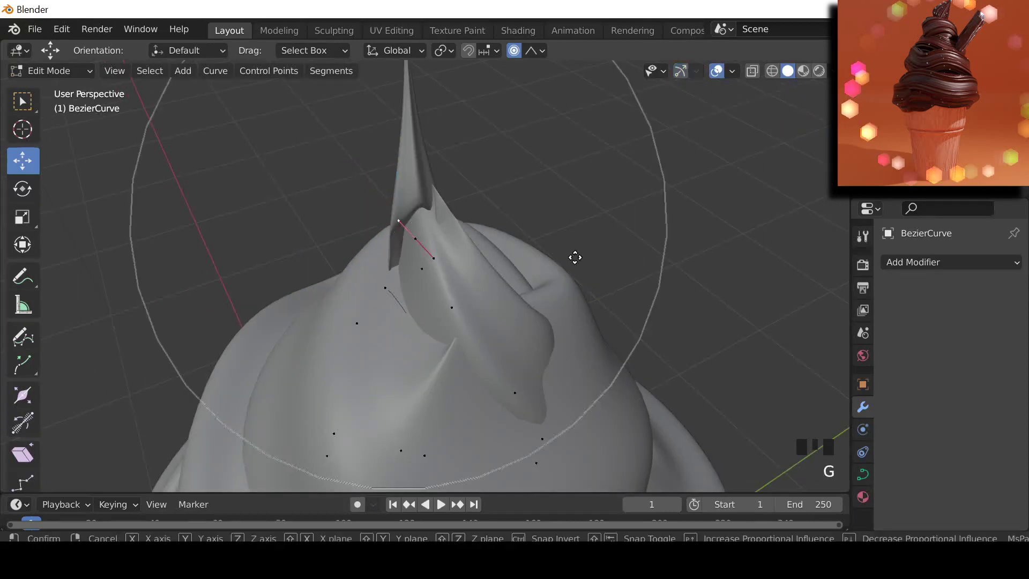
pyautogui.scroll(15, 574, 257)
pyautogui.press('z')
pyautogui.scroll(14, 576, 308)
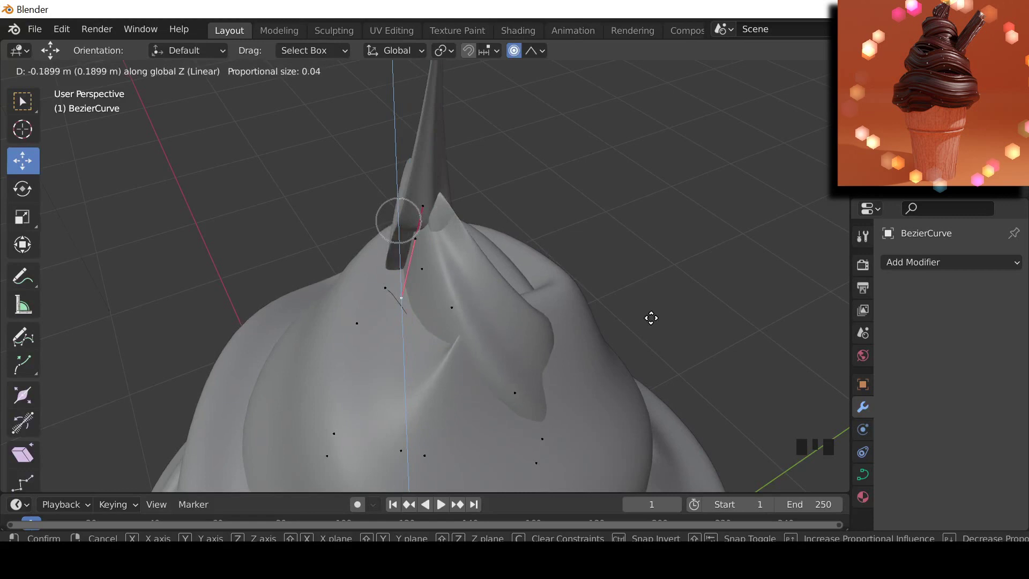
pyautogui.click(666, 183)
pyautogui.press('Tab')
pyautogui.moveTo(676, 311); pyautogui.dragTo(377, 304, button='middle')
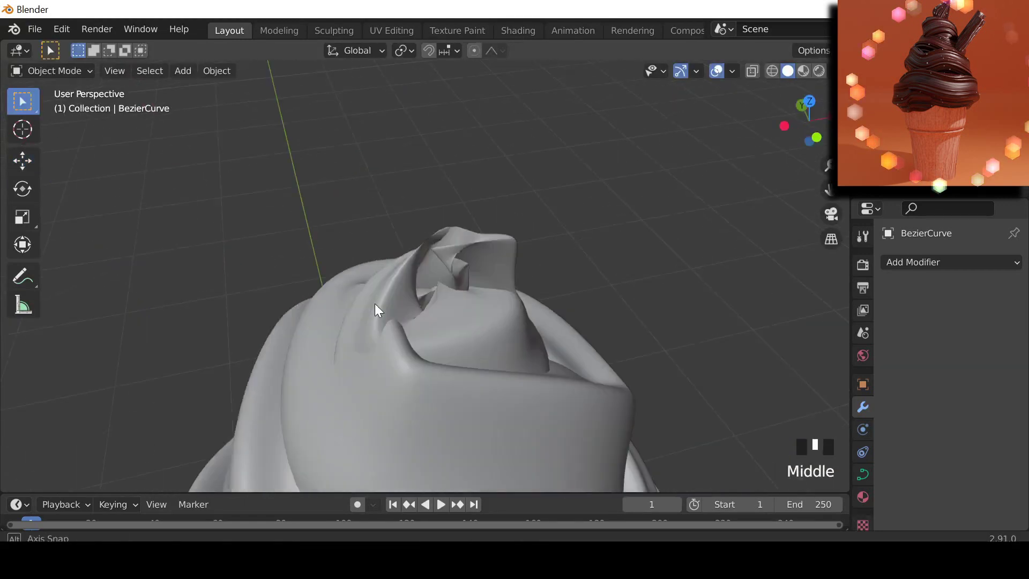
pyautogui.scroll(-9, 484, 393)
pyautogui.keyDown('shift'); pyautogui.moveTo(483, 392); pyautogui.dragTo(515, 268, button='middle'); pyautogui.keyUp('shift')
pyautogui.click(515, 268)
pyautogui.press('Tab')
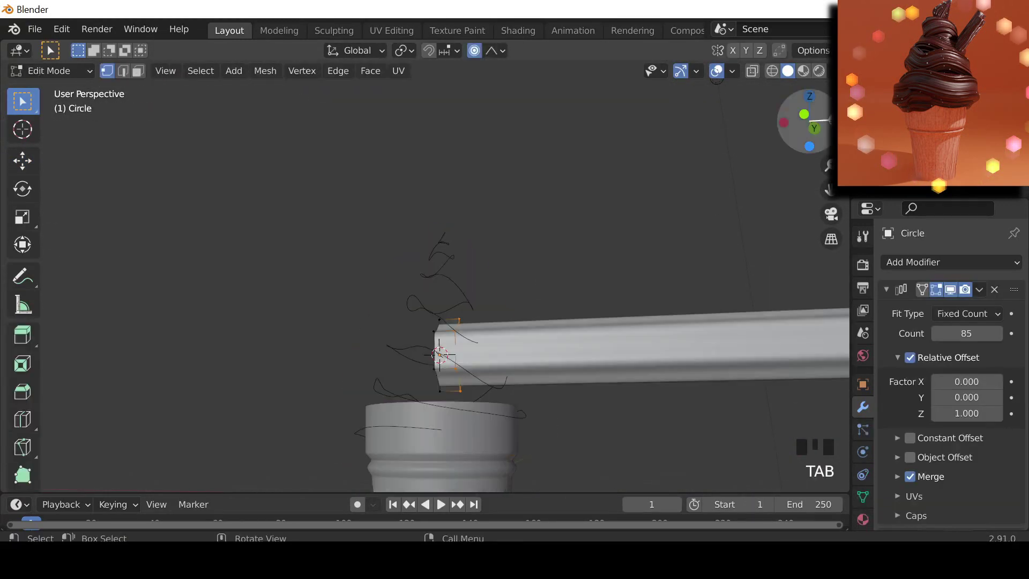
pyautogui.hotkey('ctrl', 'z')
pyautogui.hotkey('ctrl', 'z')
pyautogui.hotkey('ctrl', 'z')
# Move the control point at the spiral curve's lower end 0.66086 m along Y with proportional size 0.467
pyautogui.press('KP_3')
pyautogui.keyDown('shift'); pyautogui.moveTo(448, 225); pyautogui.dragTo(537, 317, button='middle'); pyautogui.keyUp('shift')
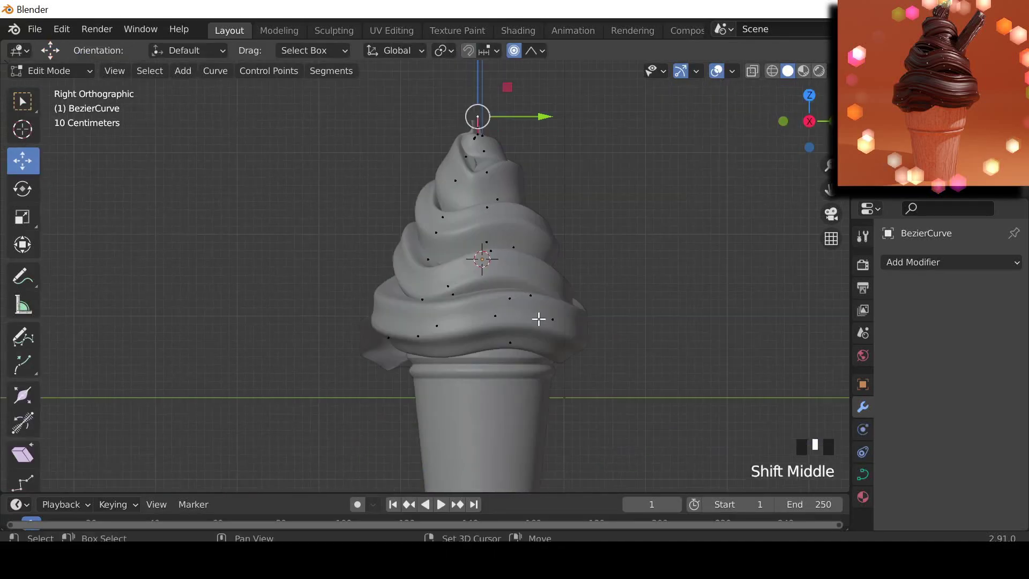
pyautogui.scroll(2, 537, 317)
pyautogui.click(348, 434)
pyautogui.click(784, 120)
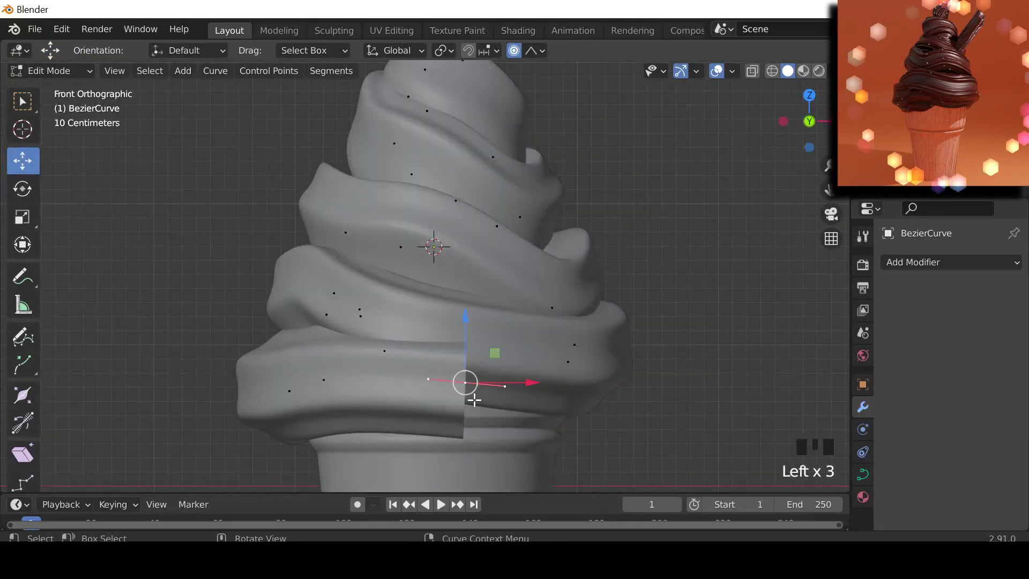
pyautogui.click(830, 121)
pyautogui.moveTo(435, 379); pyautogui.dragTo(522, 374)
# Rotate the control point on the upper part of the spiral curve in the front view
pyautogui.click(783, 121)
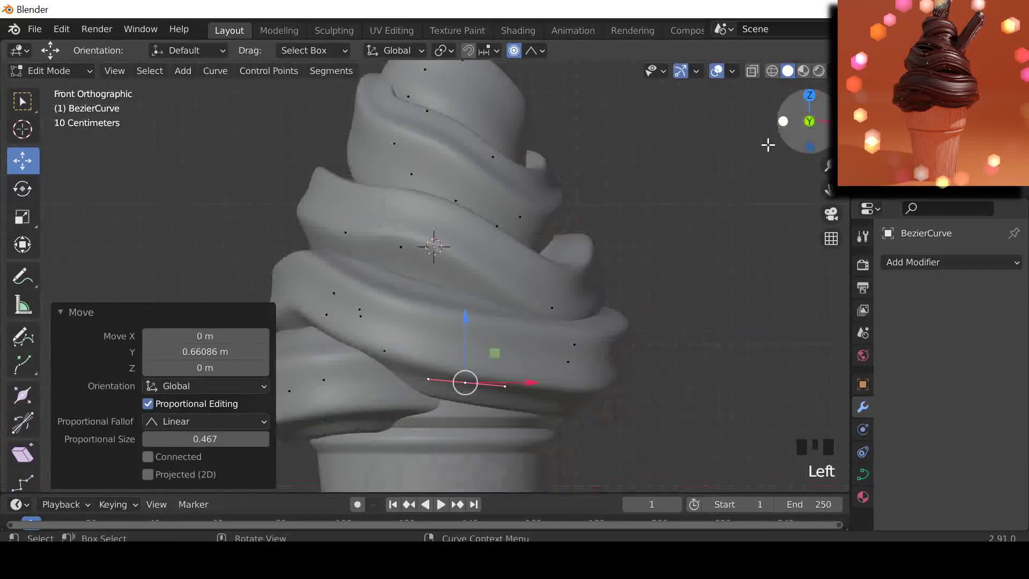
pyautogui.click(429, 196)
pyautogui.press('r')
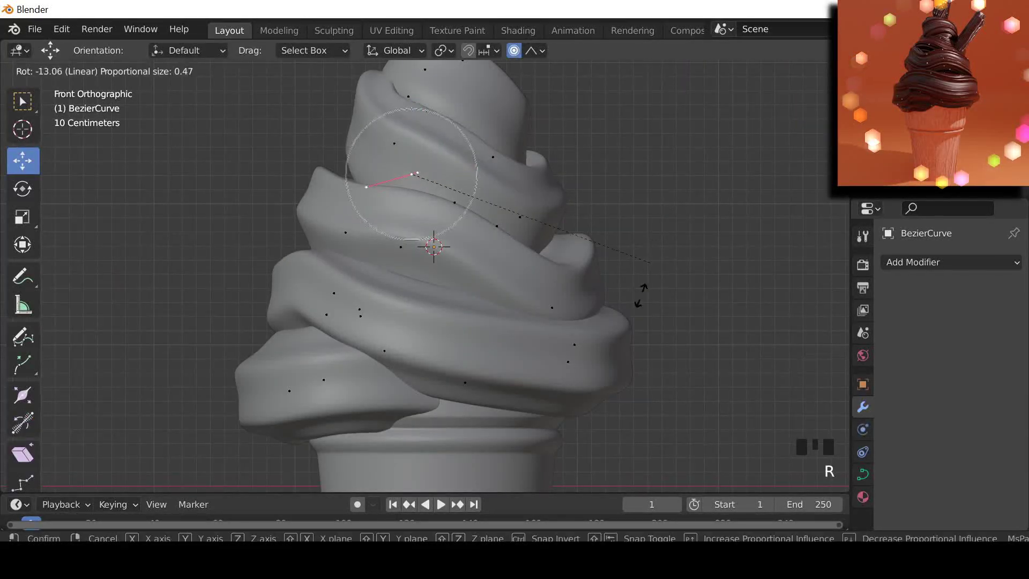
pyautogui.click(602, 363)
# Leave curve editing and scale the whole spiral curve along Z by 0.891
pyautogui.press('Tab')
pyautogui.click(607, 242)
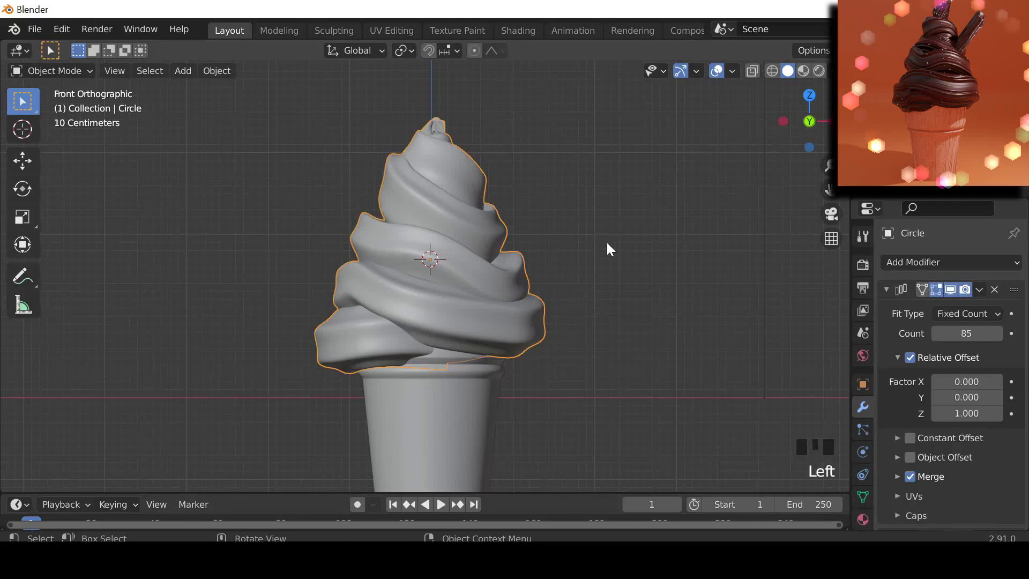
pyautogui.rightClick(631, 245)
pyautogui.hotkey('ctrl', 'z')
pyautogui.press('s')
pyautogui.press('z')
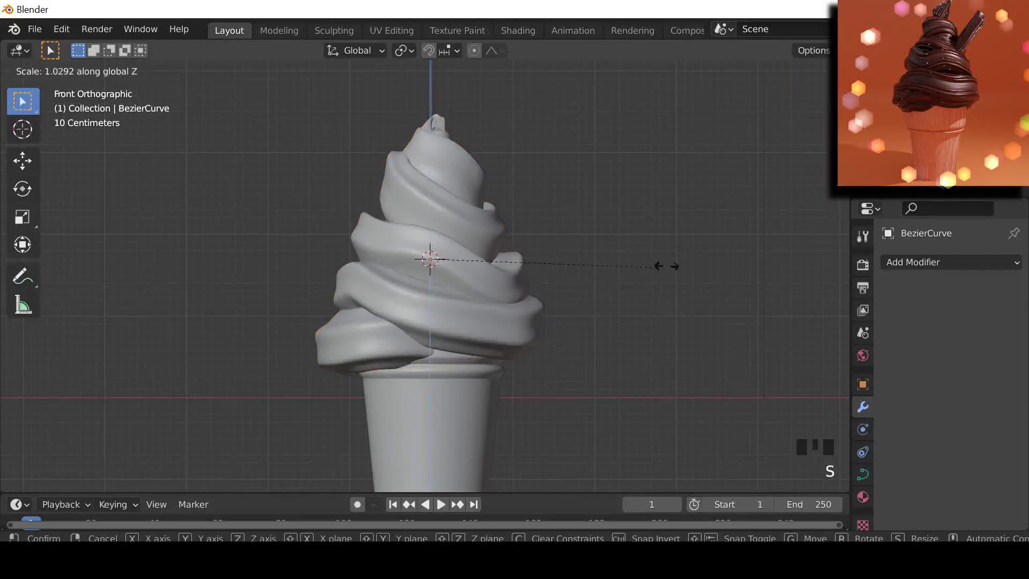
pyautogui.click(625, 271)
# Move the spiral curve along Z to seat the swirl on the cup's rim
pyautogui.scroll(-2, 631, 283)
pyautogui.keyDown('shift'); pyautogui.moveTo(632, 282); pyautogui.dragTo(611, 289, button='middle'); pyautogui.keyUp('shift')
pyautogui.press('g')
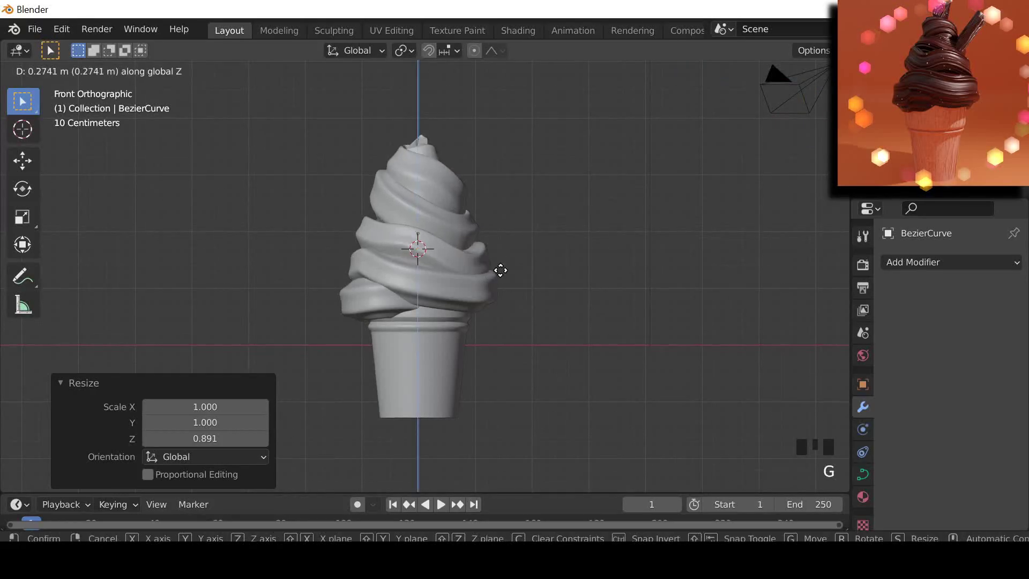
pyautogui.click(501, 285)
pyautogui.keyDown('ctrl'); pyautogui.click(613, 287); pyautogui.keyUp('ctrl')
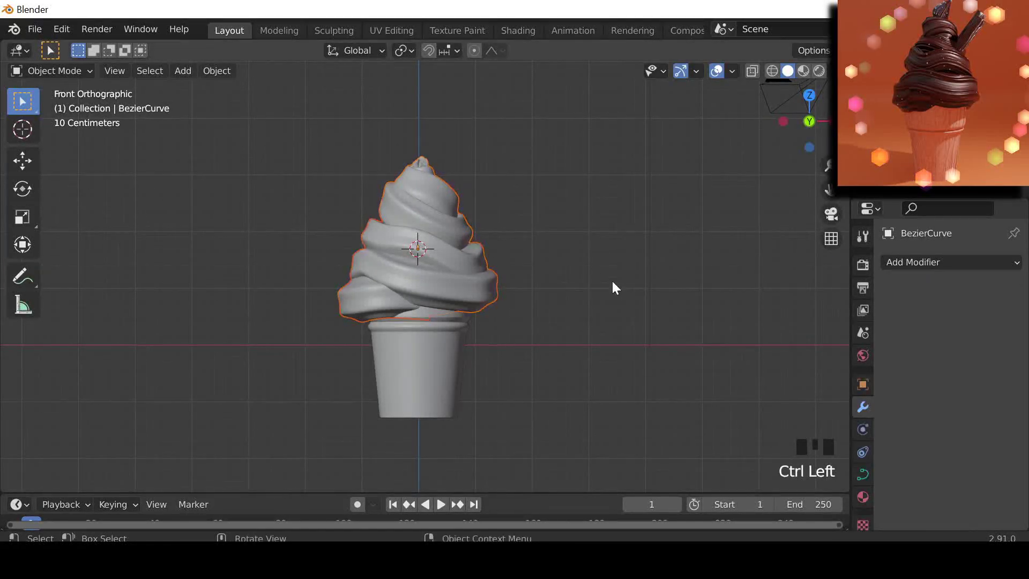
pyautogui.press('g')
pyautogui.click(603, 272)
pyautogui.click(603, 274)
# Scale the star-profile swirl along the Z axis in two passes
pyautogui.click(529, 278)
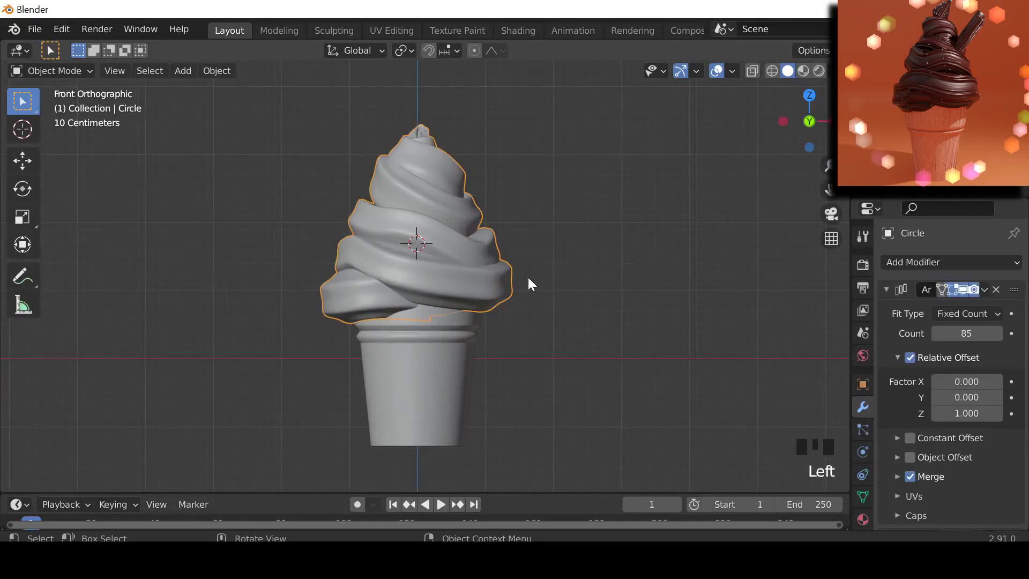
pyautogui.press('s')
pyautogui.press('z')
pyautogui.click(582, 263)
pyautogui.click(510, 298)
pyautogui.press('s')
pyautogui.press('z')
pyautogui.click(597, 336)
pyautogui.click(597, 336)
# Raise the swirl and its spiral curve together by about 0.088 m along Z
pyautogui.scroll(-2, 596, 342)
pyautogui.scroll(4, 595, 345)
pyautogui.click(949, 156)
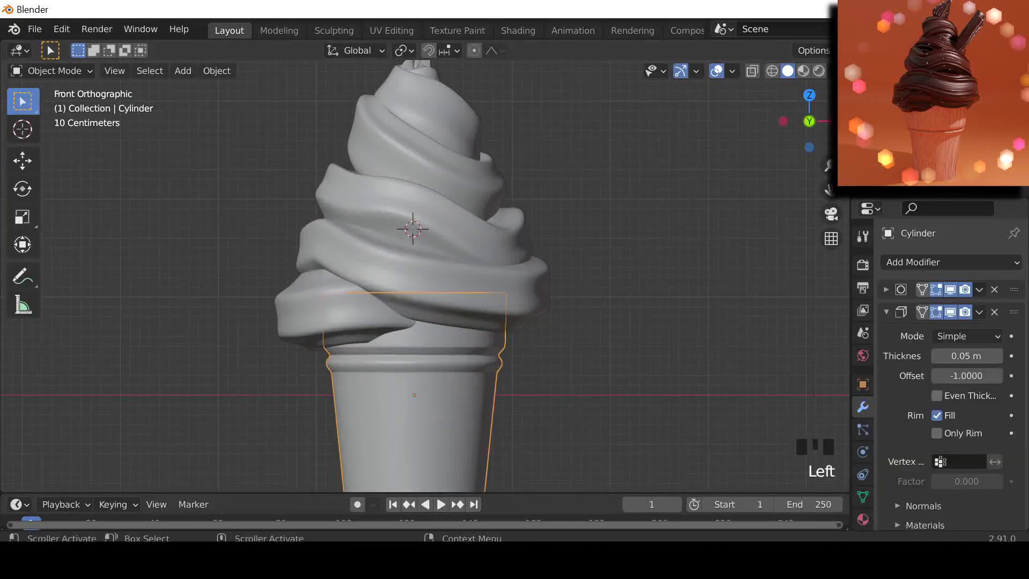
pyautogui.click(949, 144)
pyautogui.keyDown('ctrl'); pyautogui.click(948, 133); pyautogui.keyUp('ctrl')
pyautogui.press('g')
pyautogui.press('z')
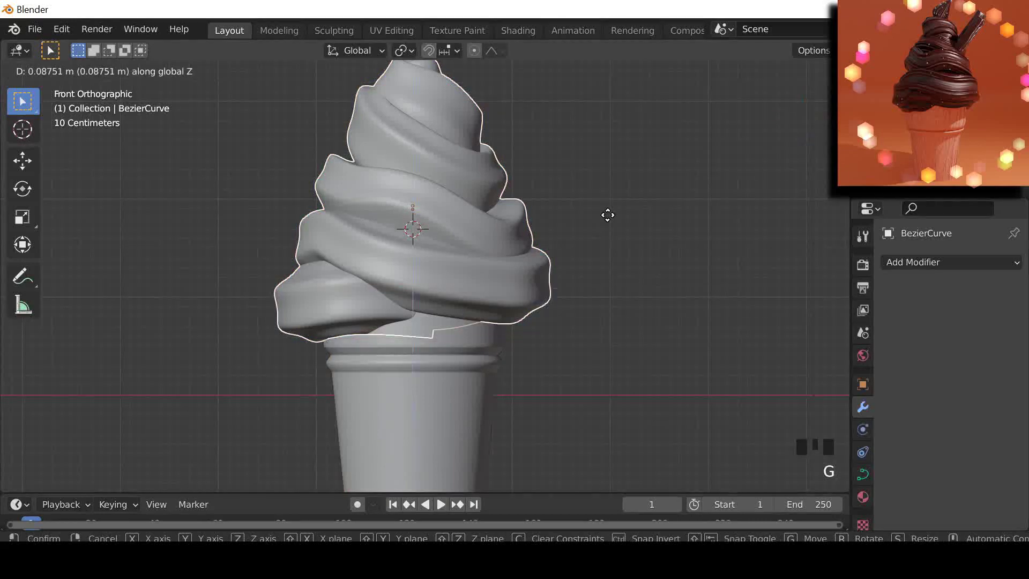
pyautogui.click(608, 216)
pyautogui.click(611, 236)
# Add a cylinder, shape it into a thin upright stick and place it beside the ice cream, about 5 m along X
pyautogui.scroll(-4, 615, 295)
pyautogui.scroll(3, 556, 210)
pyautogui.scroll(-2, 556, 211)
pyautogui.keyDown('shift'); pyautogui.moveTo(584, 207); pyautogui.dragTo(547, 250, button='middle'); pyautogui.keyUp('shift')
pyautogui.hotkey('shift', 'a')
pyautogui.moveTo(569, 154)
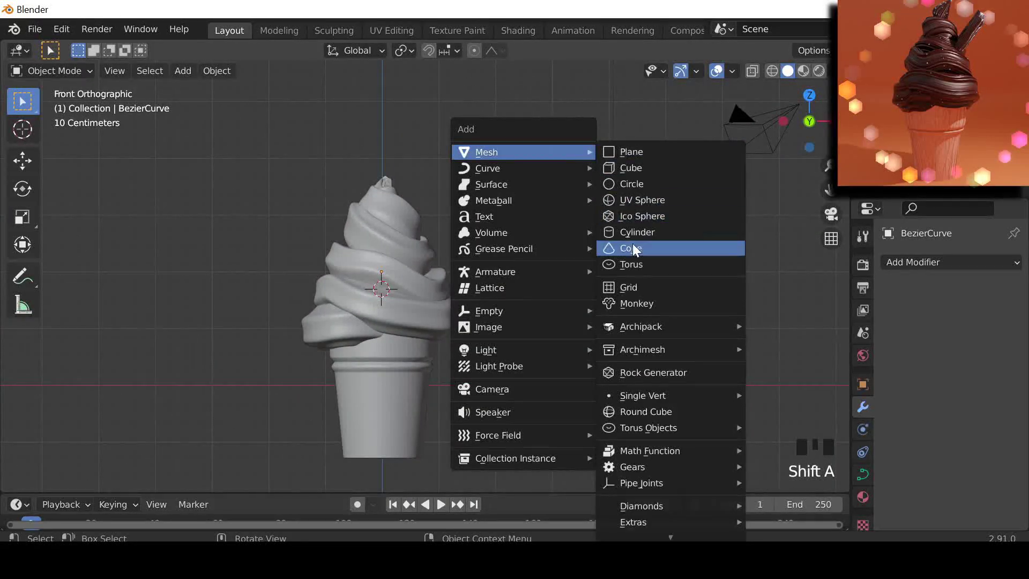
pyautogui.click(637, 232)
pyautogui.scroll(-4, 636, 236)
pyautogui.press('s')
pyautogui.click(521, 302)
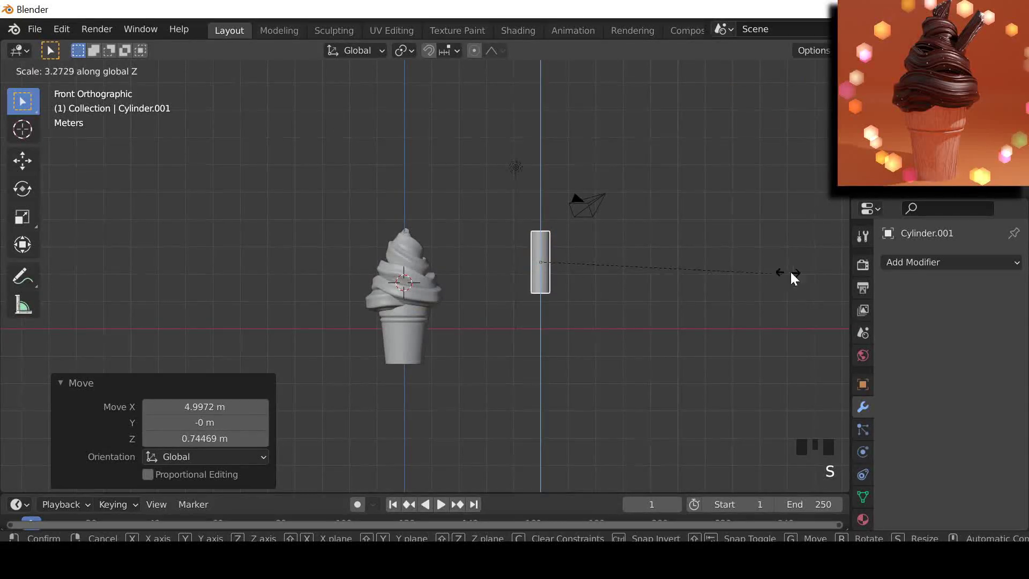
pyautogui.click(793, 276)
# Tilt the stick diagonally, resize it and stretch it by 2.182 along its local Z axis
pyautogui.scroll(4, 798, 306)
pyautogui.press('r')
pyautogui.click(685, 383)
pyautogui.press('s')
pyautogui.click(696, 319)
pyautogui.press('s')
pyautogui.press('z')
pyautogui.click(685, 277)
# Push the tilted stick into the upper side of the swirl and scale it by 0.860
pyautogui.press('g')
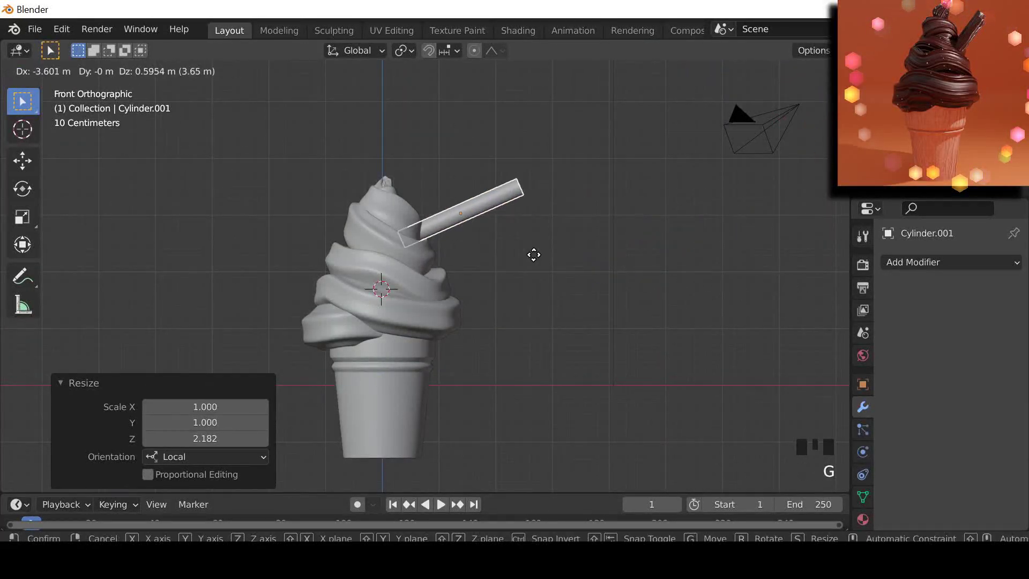
pyautogui.click(627, 209)
pyautogui.press('s')
pyautogui.click(615, 252)
pyautogui.press('g')
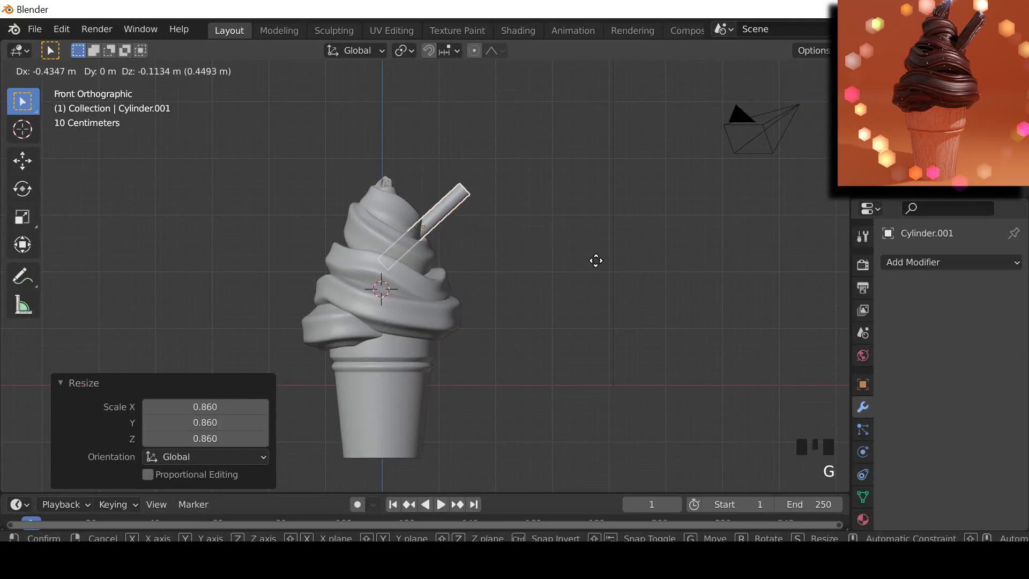
pyautogui.scroll(4, 567, 234)
pyautogui.click(571, 242)
# Fine-tune the stick's position in the swirl and rotate it by 0.884°
pyautogui.scroll(-4, 589, 278)
pyautogui.keyDown('shift'); pyautogui.moveTo(609, 308); pyautogui.dragTo(640, 337, button='middle'); pyautogui.keyUp('shift')
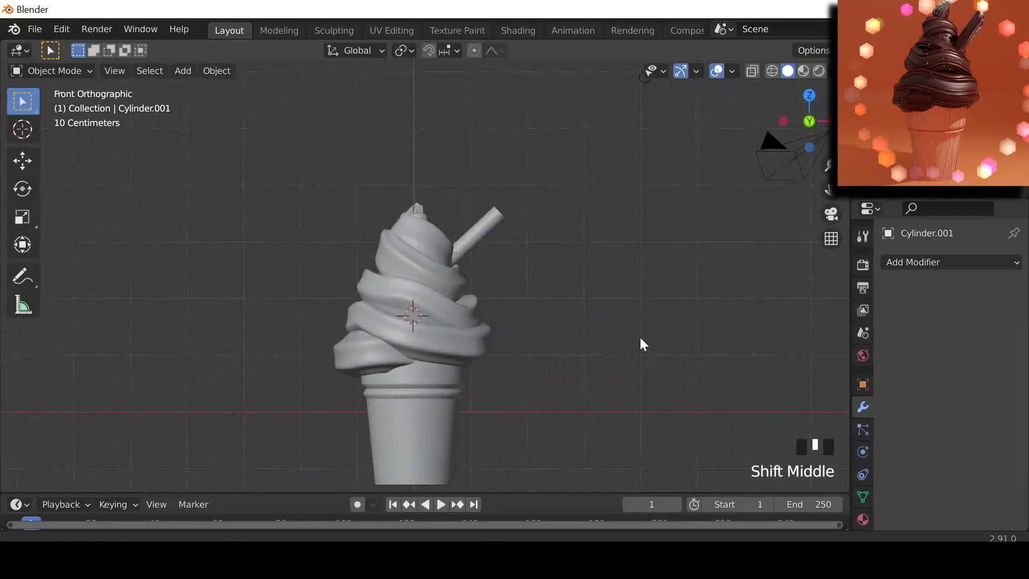
pyautogui.scroll(3, 638, 333)
pyautogui.click(512, 212)
pyautogui.press('g')
pyautogui.click(662, 273)
pyautogui.press('r')
pyautogui.click(663, 274)
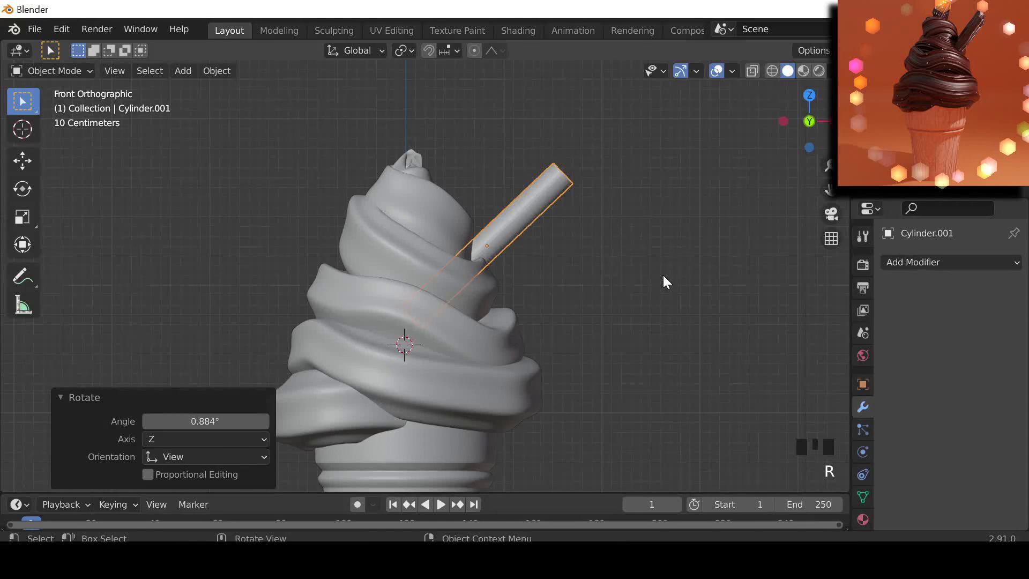
# Duplicate the stick just below the original and add a level 3 subdivision to the copy
pyautogui.hotkey('shift', 'd')
pyautogui.click(688, 299)
pyautogui.scroll(-1, 689, 280)
pyautogui.scroll(2, 692, 261)
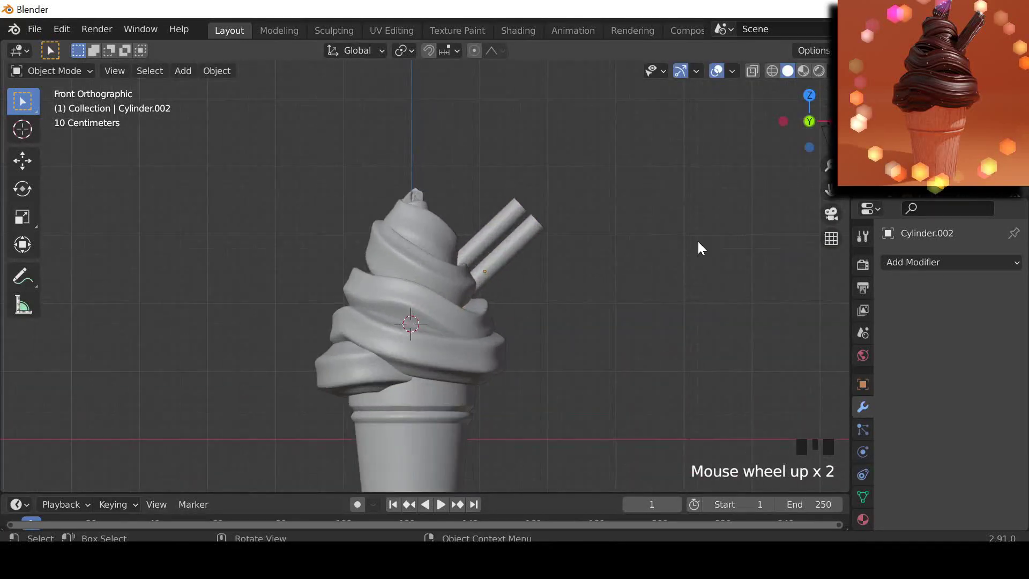
pyautogui.moveTo(692, 262); pyautogui.dragTo(481, 308, button='middle')
pyautogui.scroll(3, 468, 355)
pyautogui.hotkey('ctrl', '3')
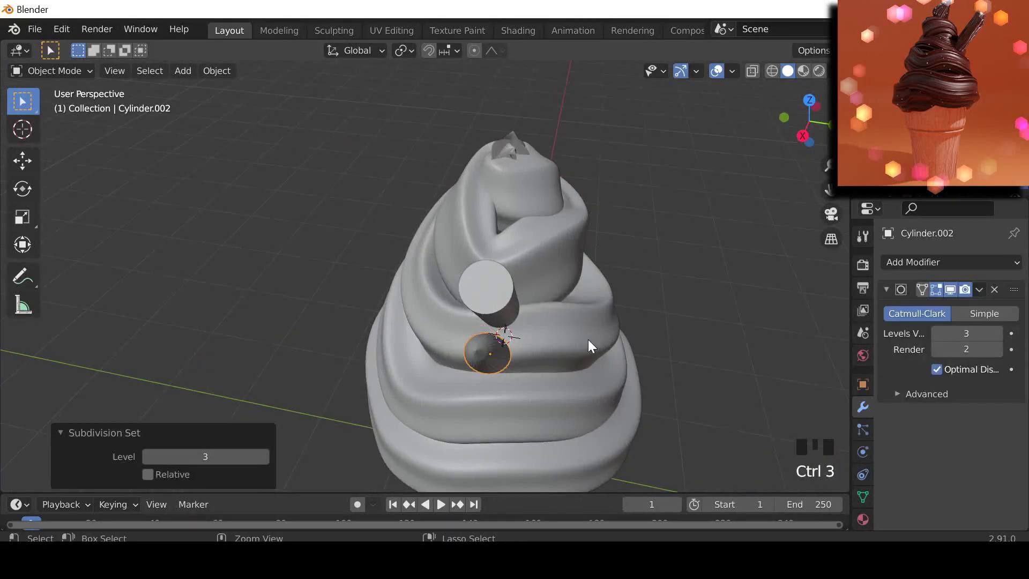
# Add supporting edge loops to the copied stick, sliding the first fully to its outer end
pyautogui.scroll(2, 719, 287)
pyautogui.press('Tab')
pyautogui.keyDown('shift'); pyautogui.moveTo(689, 268); pyautogui.dragTo(555, 278, button='middle'); pyautogui.keyUp('shift')
pyautogui.hotkey('ctrl', 'r')
pyautogui.click(619, 204)
pyautogui.click(375, 445)
pyautogui.hotkey('ctrl', 'r')
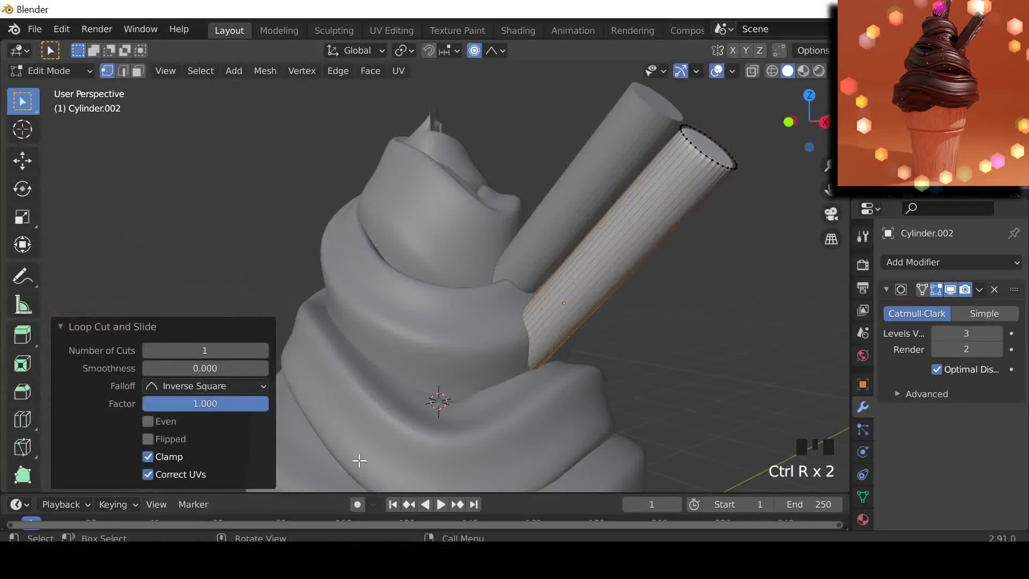
pyautogui.click(606, 242)
pyautogui.hotkey('ctrl', 'r')
pyautogui.click(341, 426)
# Select the copied stick's outer end face and inset it slightly
pyautogui.moveTo(341, 426); pyautogui.dragTo(723, 326, button='middle')
pyautogui.scroll(2, 477, 375)
pyautogui.click(722, 326)
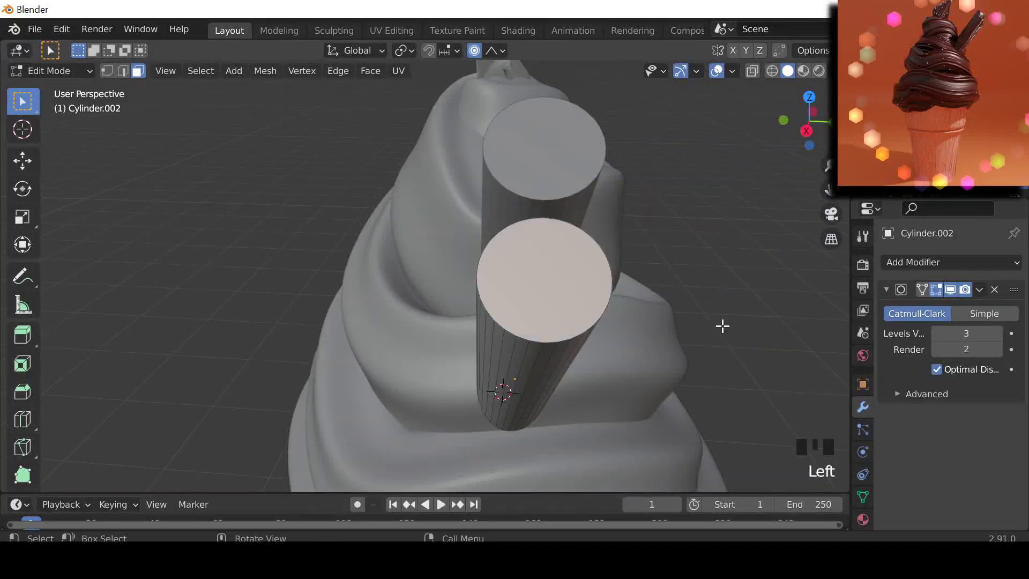
pyautogui.click(703, 324)
# Try deleting the inner face at the copied stick's outer end
pyautogui.press('x')
pyautogui.click(758, 294)
pyautogui.moveTo(758, 295); pyautogui.dragTo(707, 307, button='middle')
pyautogui.scroll(2, 708, 308)
pyautogui.hotkey('ctrl', 'z')
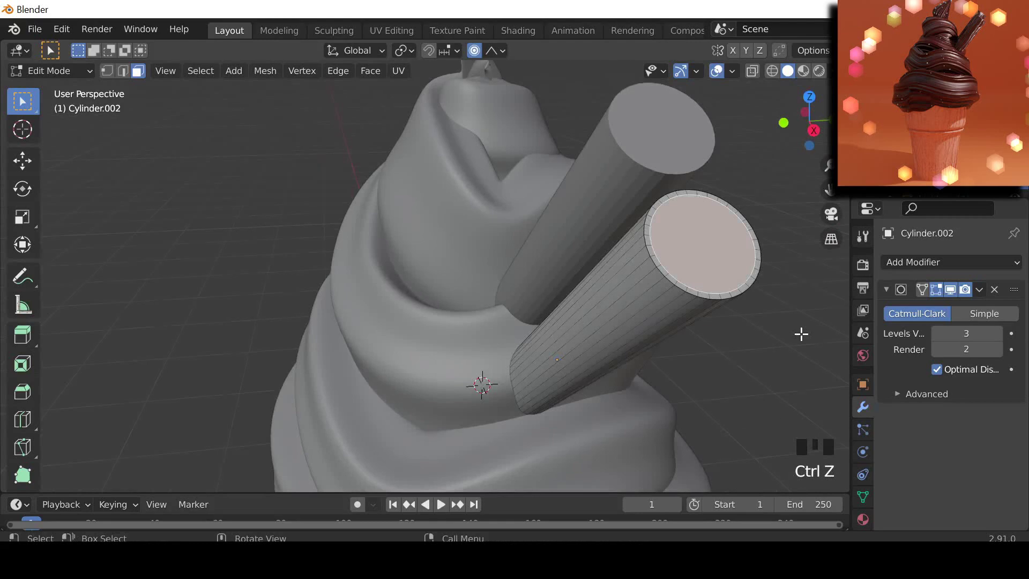
# Scale the inner end face by 0.815 to widen the stick's rim
pyautogui.press('s')
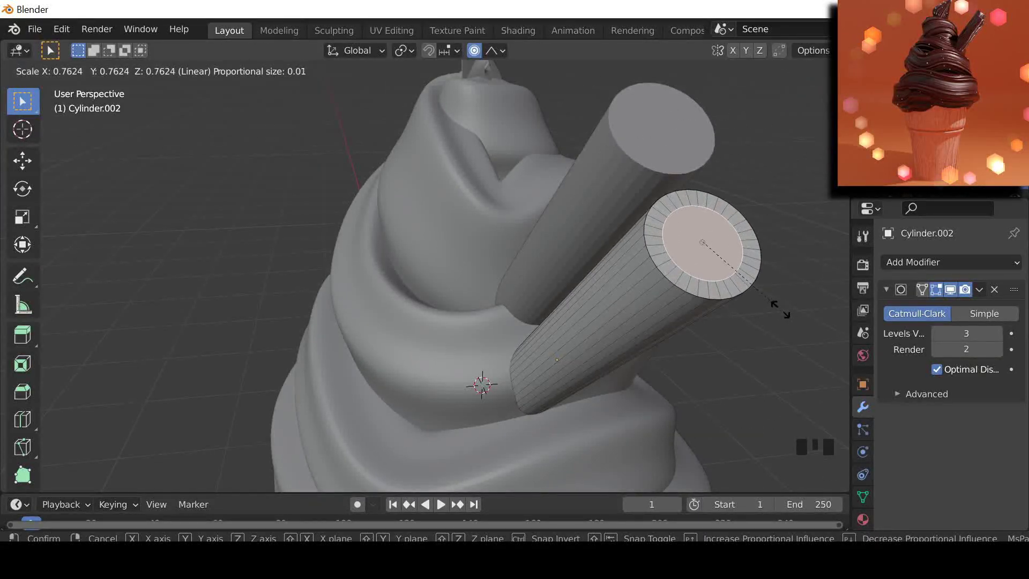
pyautogui.click(798, 293)
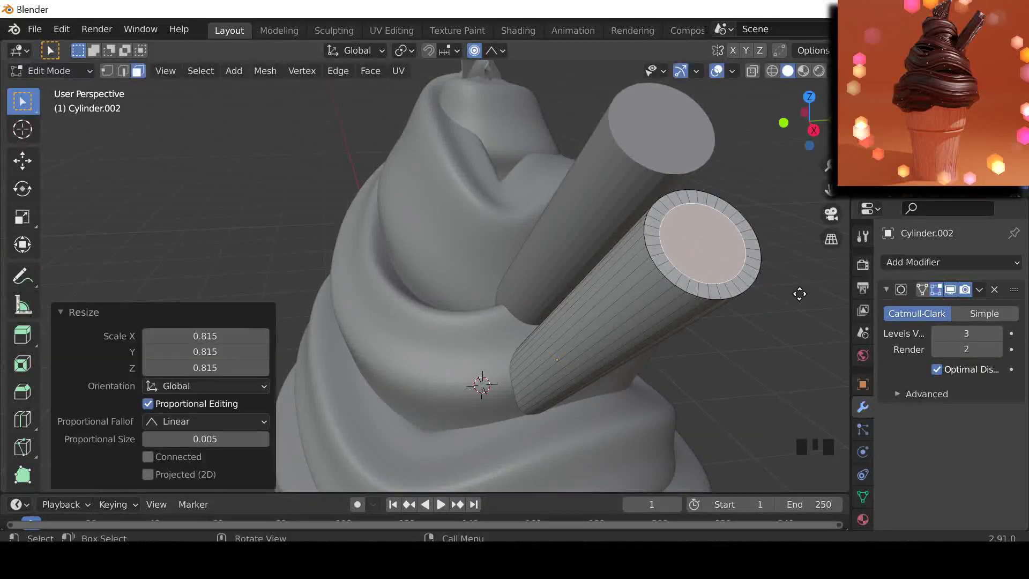
# Try extruding the inner end face and deleting it
pyautogui.press('e')
pyautogui.click(795, 301)
pyautogui.press('x')
pyautogui.click(718, 300)
pyautogui.moveTo(718, 300)
pyautogui.mouseDown(button='middle')
pyautogui.moveTo(756, 300)
pyautogui.moveTo(708, 309)
pyautogui.mouseUp(button='middle')
pyautogui.scroll(2, 709, 309)
pyautogui.hotkey('ctrl', 'z')
pyautogui.hotkey('ctrl', 'z')
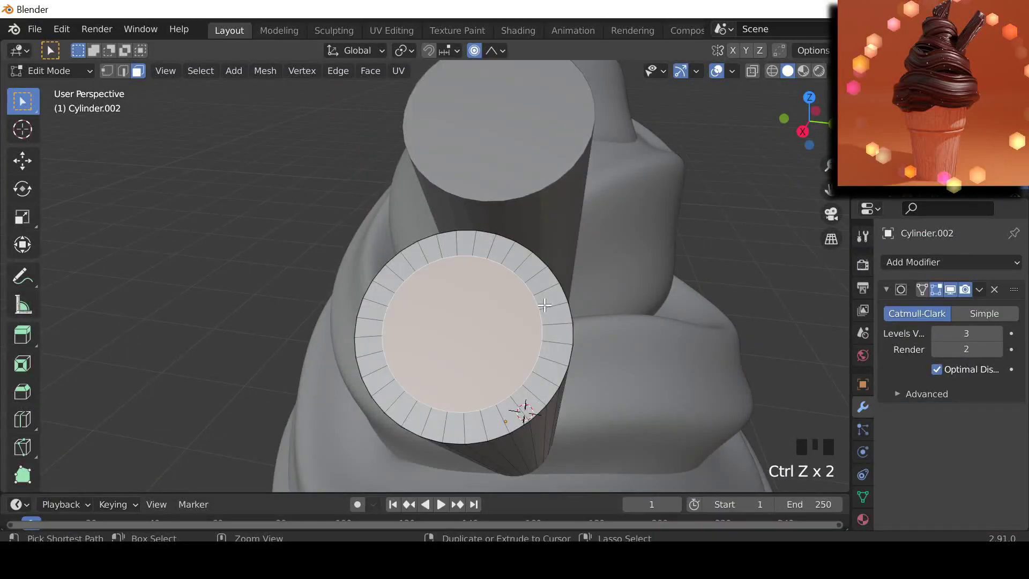
# Delete the inner end face to leave the stick hollow, and return to Object Mode
pyautogui.press('x')
pyautogui.click(603, 272)
pyautogui.scroll(-1, 590, 284)
pyautogui.press('Tab')
pyautogui.scroll(-3, 604, 291)
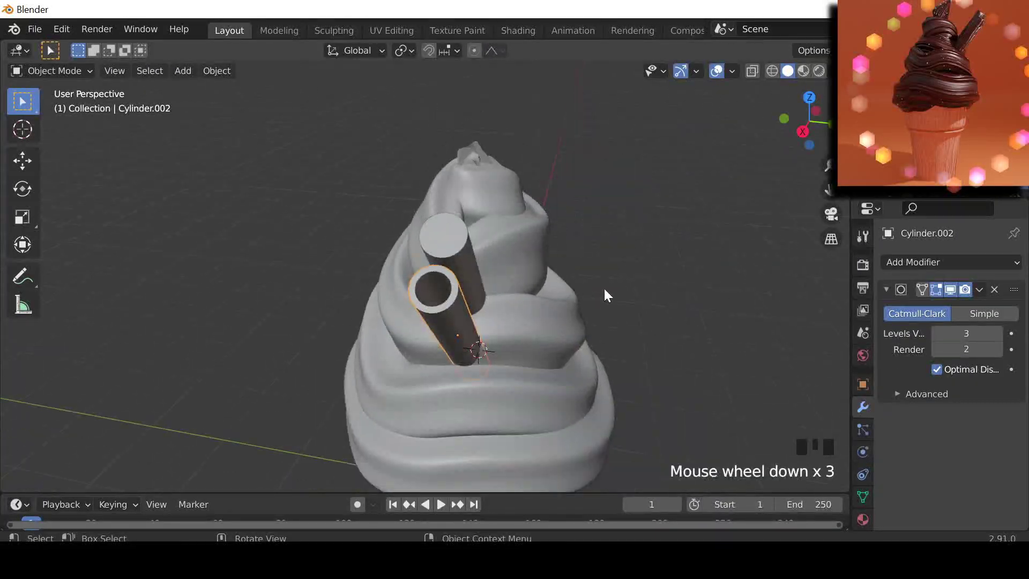
# Delete the original solid stick and replace it with a duplicate of the hollow one
pyautogui.moveTo(604, 291); pyautogui.dragTo(678, 291, button='middle')
pyautogui.click(831, 239)
pyautogui.scroll(2, 645, 211)
pyautogui.click(606, 185)
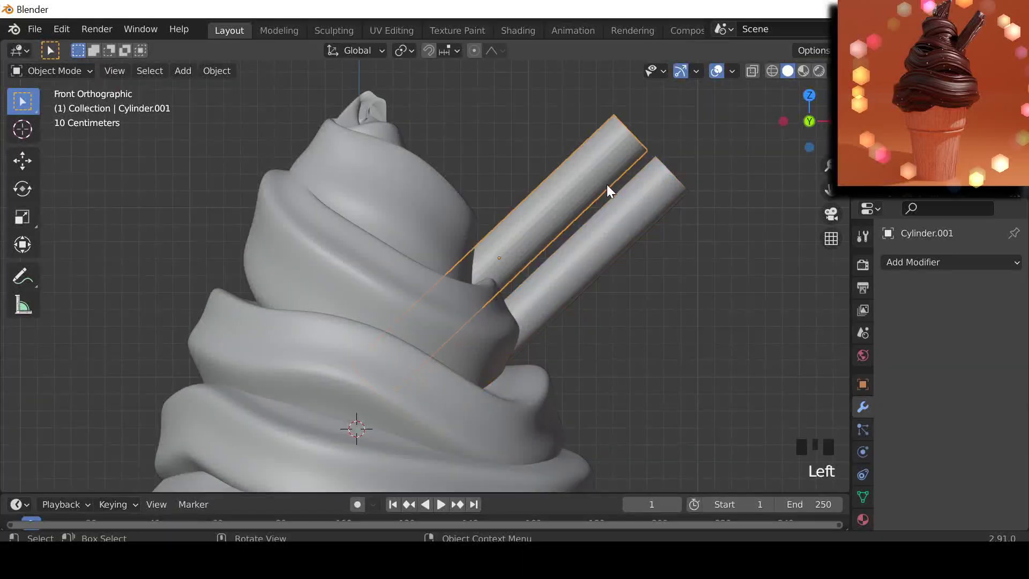
pyautogui.press('Delete')
pyautogui.click(627, 223)
pyautogui.hotkey('shift', 'd')
pyautogui.click(654, 273)
# Reposition the lower hollow stick along the Y and Z axes
pyautogui.moveTo(746, 248); pyautogui.dragTo(179, 316, button='middle')
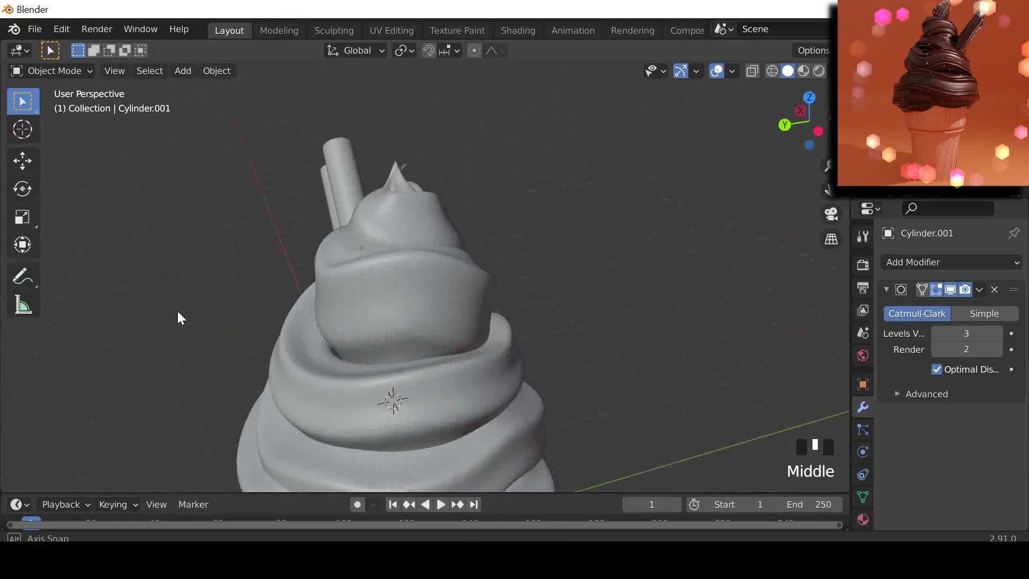
pyautogui.scroll(-5, 523, 349)
pyautogui.moveTo(523, 348); pyautogui.dragTo(420, 328, button='middle')
pyautogui.scroll(4, 533, 273)
pyautogui.moveTo(530, 268); pyautogui.dragTo(419, 292, button='middle')
pyautogui.scroll(3, 522, 343)
pyautogui.click(522, 345)
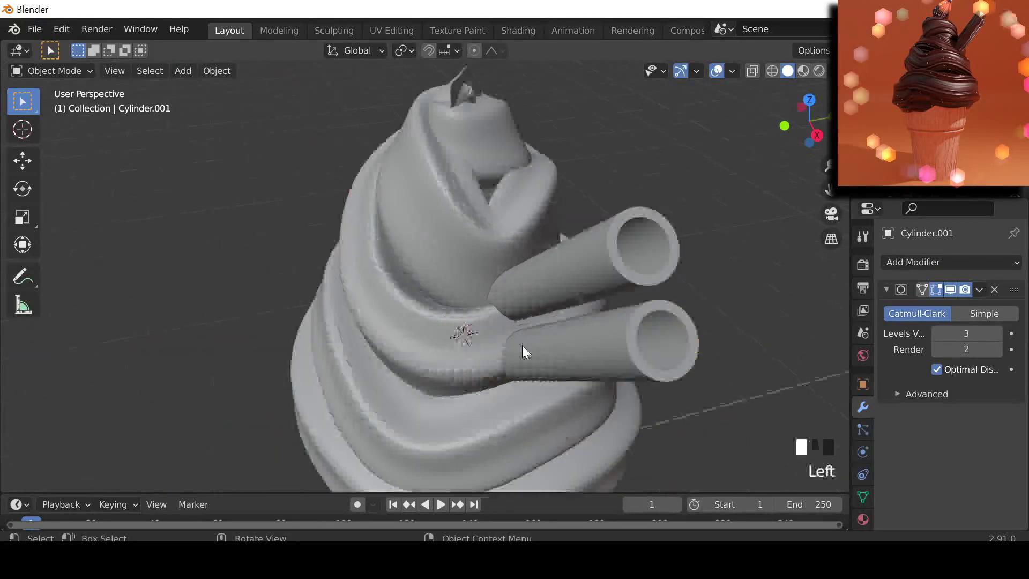
pyautogui.press('g')
pyautogui.press('y')
pyautogui.click(555, 330)
pyautogui.press('g')
pyautogui.press('z')
pyautogui.click(562, 314)
# Reposition the other hollow stick along Y and Z so both sit side by side in the swirl
pyautogui.click(676, 264)
pyautogui.scroll(-1, 694, 297)
pyautogui.scroll(2, 604, 294)
pyautogui.moveTo(697, 304); pyautogui.dragTo(812, 300, button='middle')
pyautogui.press('g')
pyautogui.press('y')
pyautogui.click(632, 293)
pyautogui.press('g')
pyautogui.press('z')
pyautogui.click(660, 296)
# Switch to the camera view and set the camera's rotation to 90° on X and 0° on Z
pyautogui.scroll(-7, 303, 399)
pyautogui.click(831, 213)
pyautogui.click(905, 101)
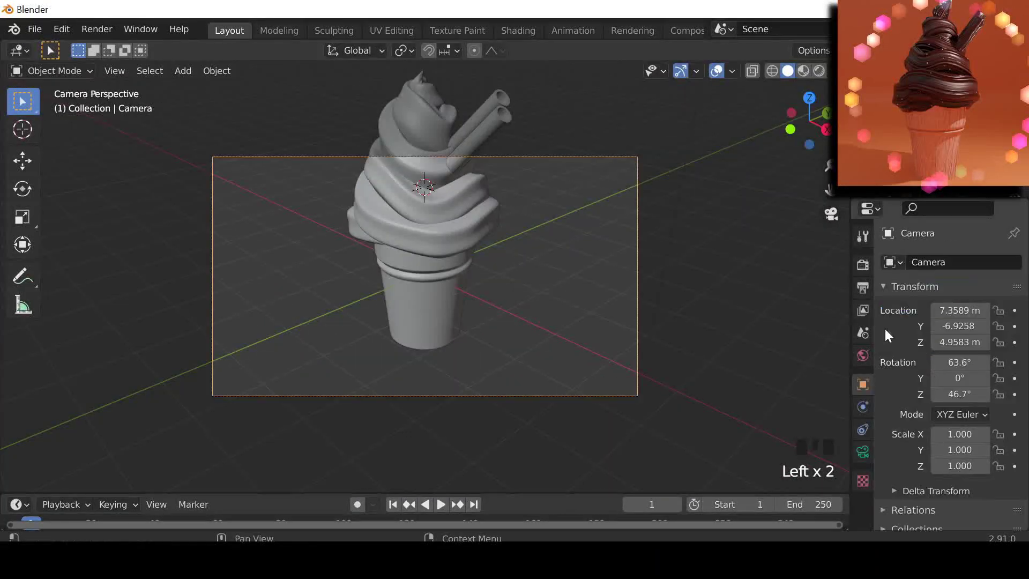
pyautogui.press('Return')
pyautogui.click(959, 394)
pyautogui.write('0')
pyautogui.press('Return')
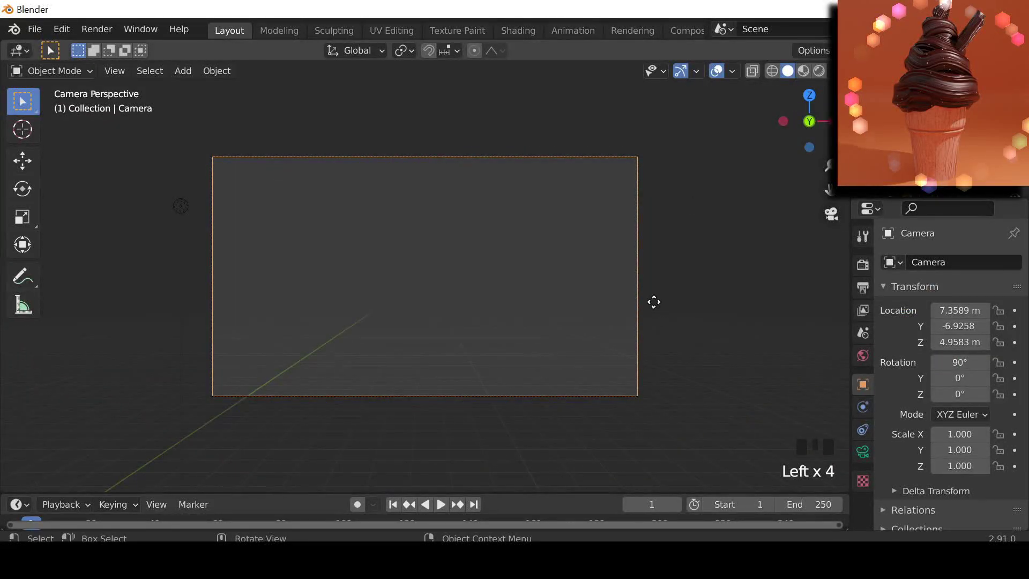
# Move the camera in front of the ice cream, at about Y -17.06 m and Z 1.26 m, centring it in frame
pyautogui.press('g')
pyautogui.click(791, 230)
pyautogui.moveTo(959, 326); pyautogui.dragTo(911, 325)
pyautogui.press('g')
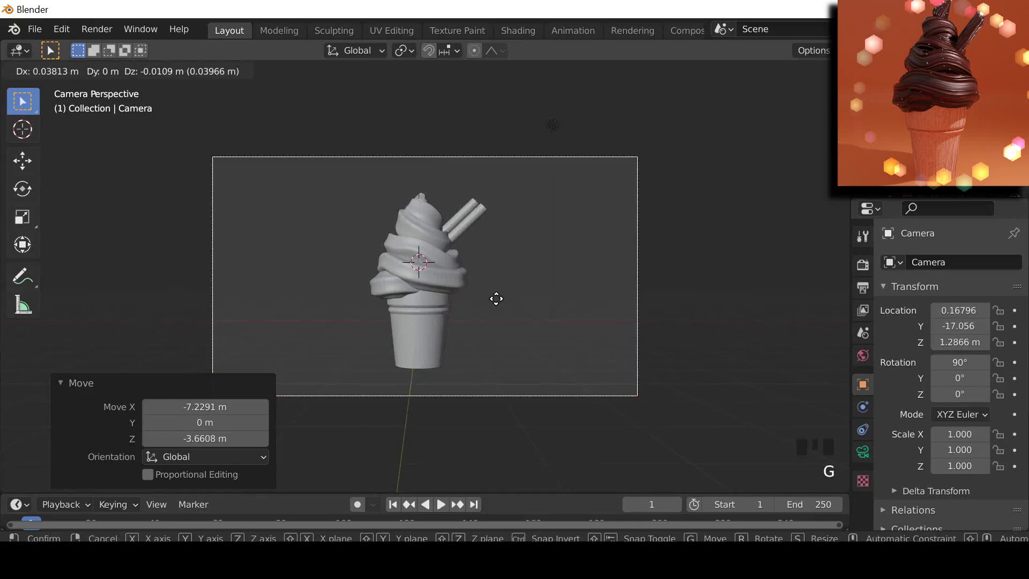
pyautogui.click(492, 300)
# Set the render resolution to 1280 × 1280 px for a square frame
pyautogui.click(863, 287)
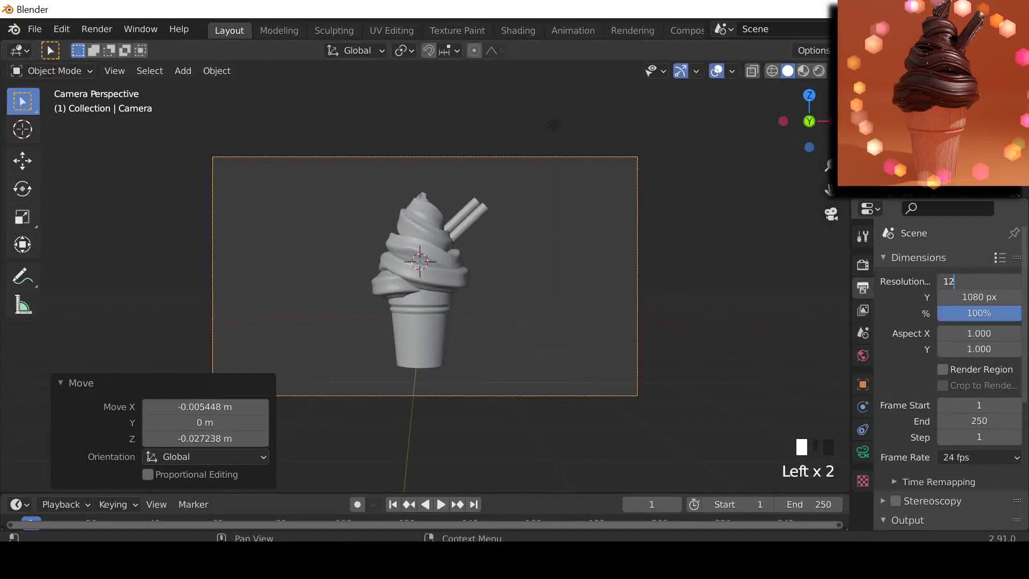
pyautogui.doubleClick(979, 298)
pyautogui.write('1280')
pyautogui.press('Return')
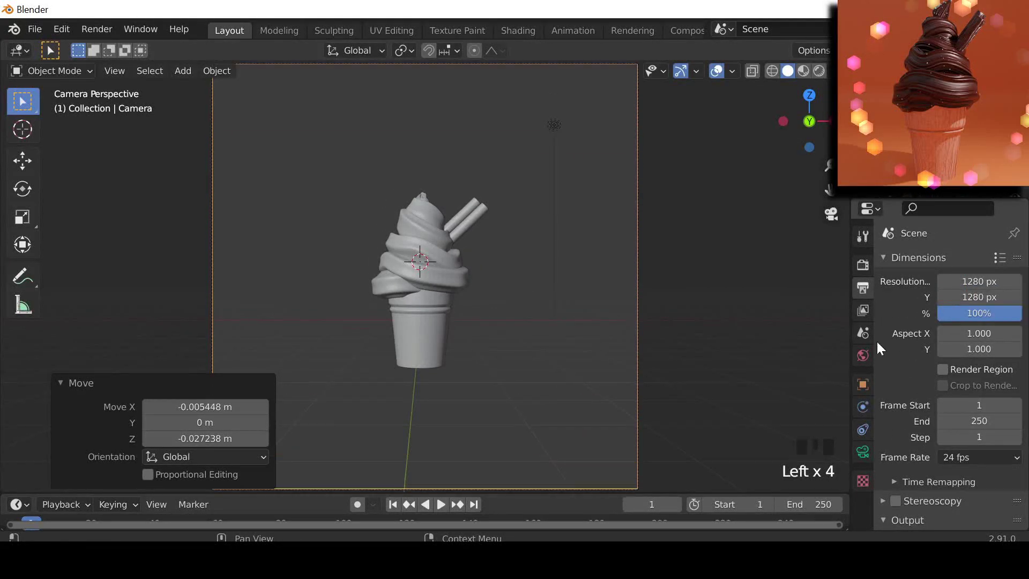
# Bring the camera closer to about Y -7.89 m and recentre the ice cream in the frame
pyautogui.click(863, 355)
pyautogui.click(862, 384)
pyautogui.moveTo(959, 326)
pyautogui.mouseDown()
pyautogui.moveTo(986, 325)
pyautogui.moveTo(959, 326)
pyautogui.mouseUp()
pyautogui.scroll(-2, 528, 262)
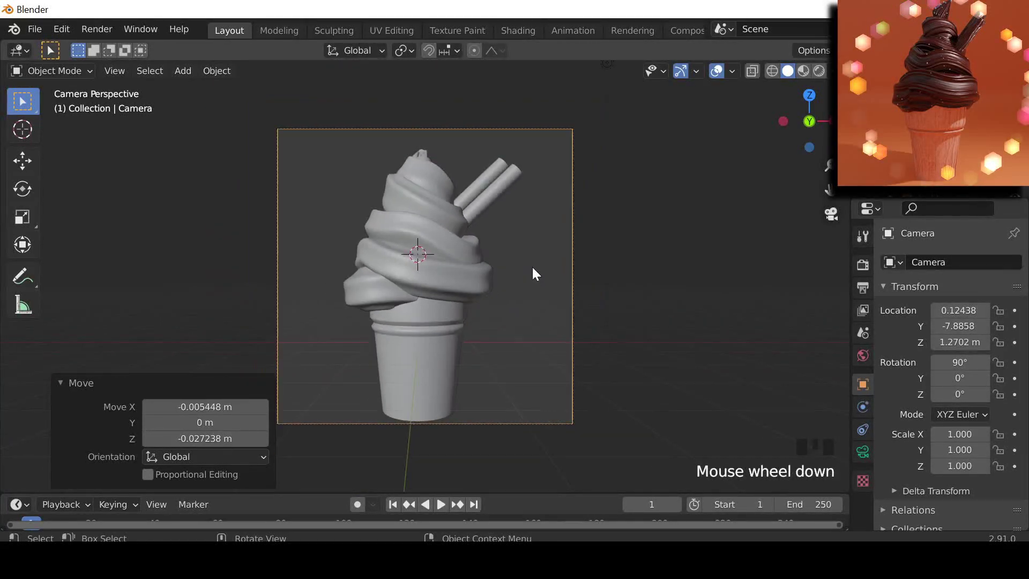
pyautogui.press('g')
pyautogui.click(528, 278)
# Select the Bezier curve guiding the swirl and scale it slightly along Z
pyautogui.click(473, 282)
pyautogui.click(539, 287)
pyautogui.press('s')
pyautogui.press('z')
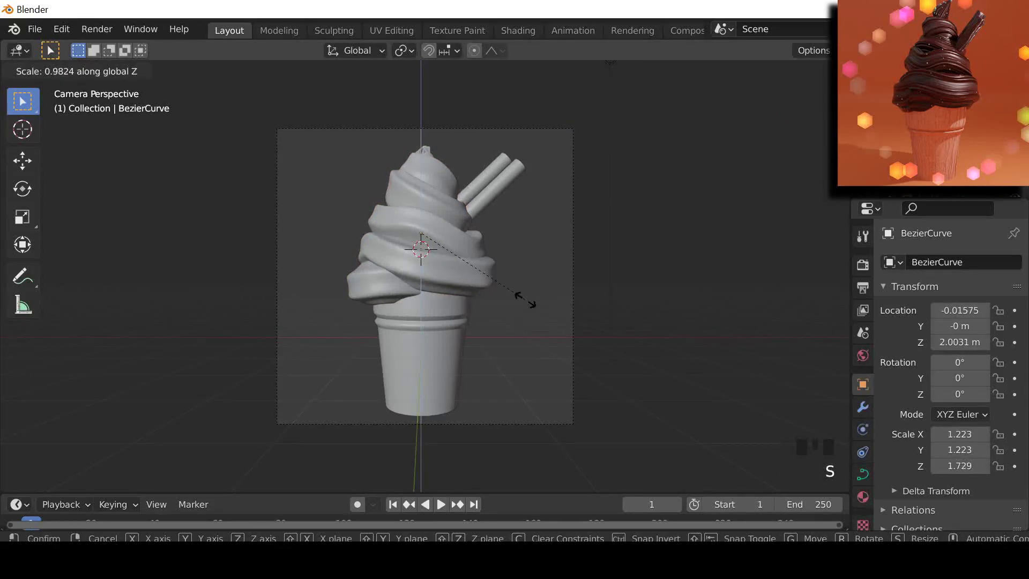
pyautogui.click(525, 300)
# Add a plane, scale it by about 4.32 and lower it about 3.3 m along Z beneath the cup
pyautogui.hotkey('shift', 'a')
pyautogui.click(598, 175)
pyautogui.press('s')
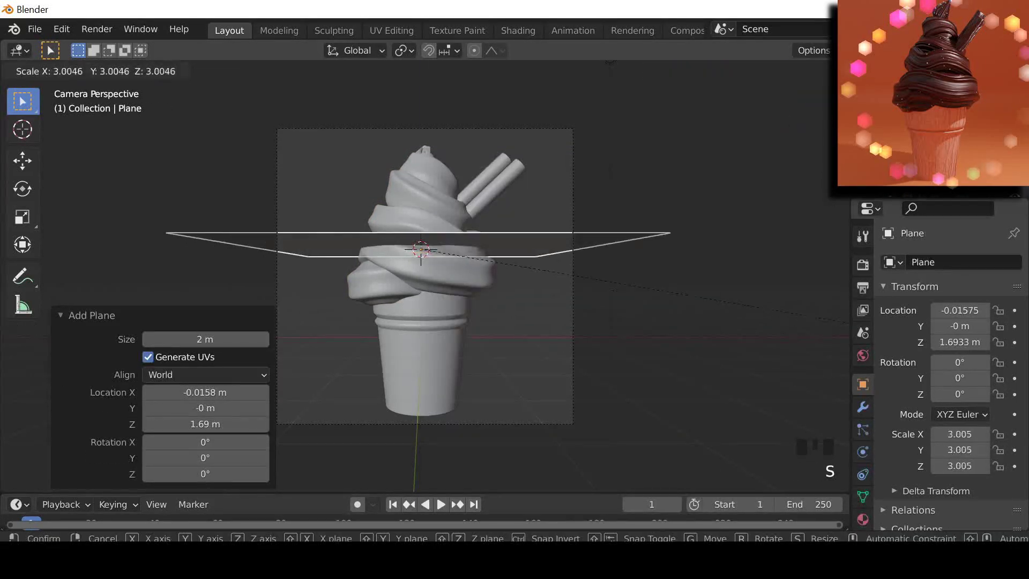
pyautogui.click(230, 309)
pyautogui.press('g')
pyautogui.press('z')
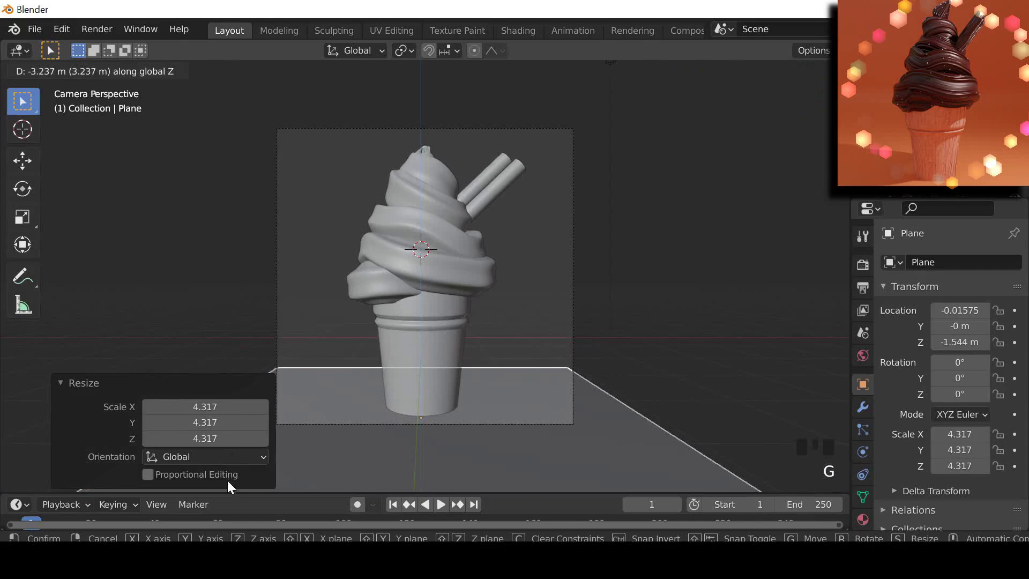
pyautogui.click(231, 488)
# Raise the plane to the cup's base at about Z -1.3 m and enlarge it by about 1.56
pyautogui.scroll(-2, 605, 407)
pyautogui.scroll(-4, 497, 421)
pyautogui.moveTo(605, 407); pyautogui.dragTo(505, 389, button='middle')
pyautogui.scroll(1, 503, 376)
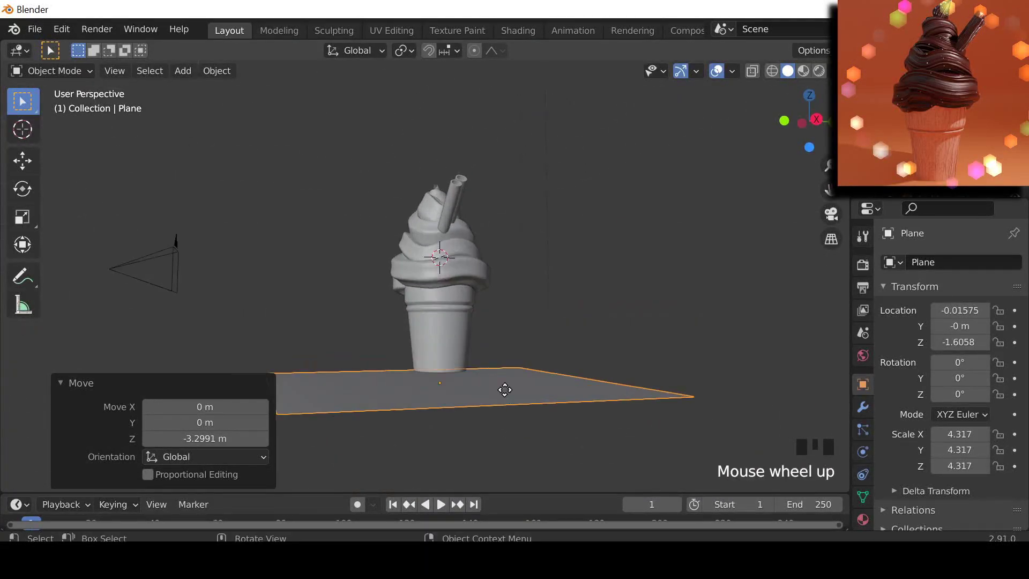
pyautogui.press('g')
pyautogui.press('z')
pyautogui.click(511, 379)
pyautogui.scroll(-2, 637, 339)
pyautogui.moveTo(637, 340); pyautogui.dragTo(664, 403, button='middle')
pyautogui.press('s')
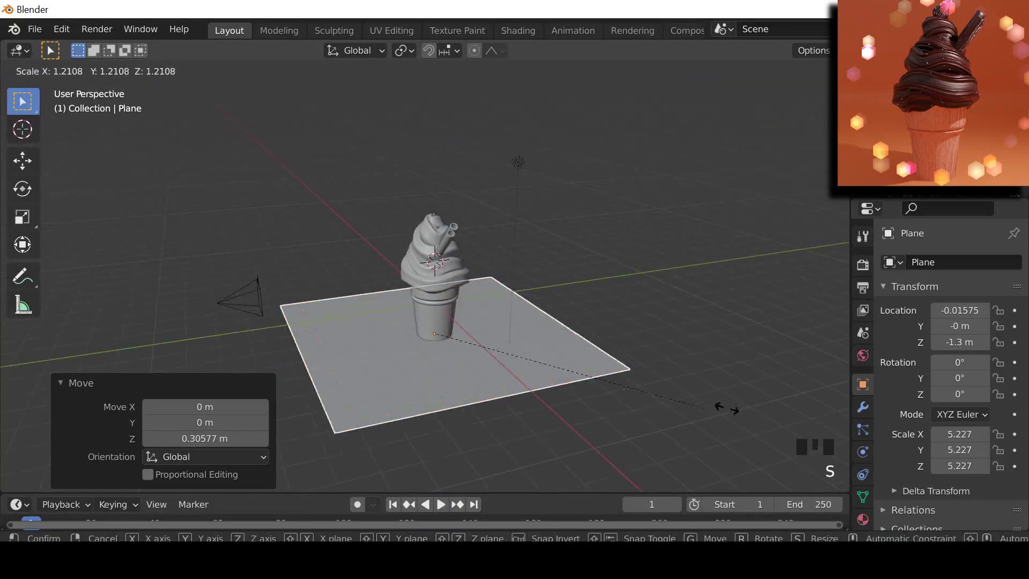
pyautogui.click(788, 409)
# In the right side view, edit the plane and extend its rear edge about 5.39 m along Y
pyautogui.click(831, 213)
pyautogui.click(816, 127)
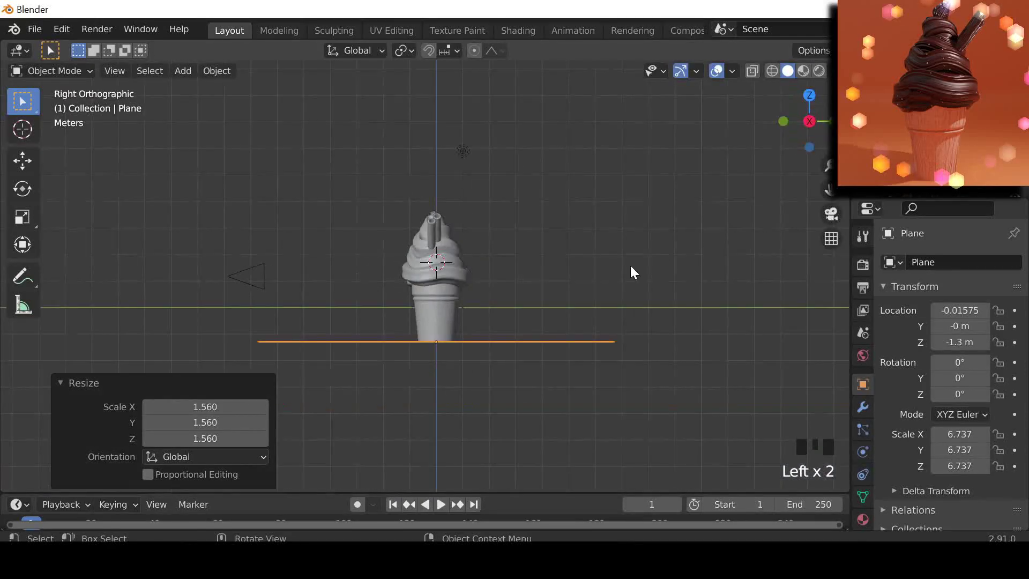
pyautogui.press('Tab')
pyautogui.hotkey('shift', 'z')
pyautogui.moveTo(542, 274); pyautogui.dragTo(643, 439)
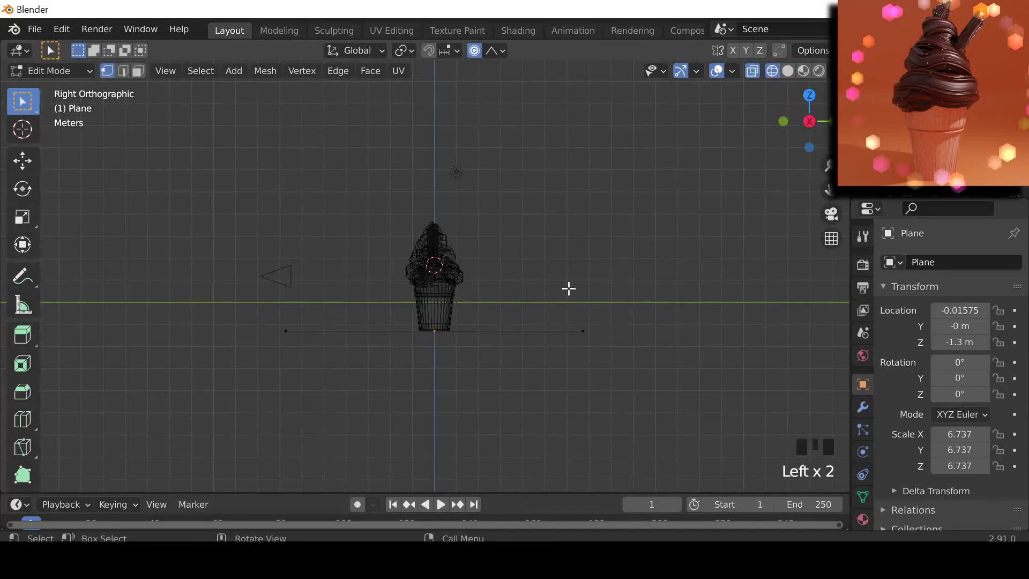
pyautogui.press('g')
pyautogui.click(673, 314)
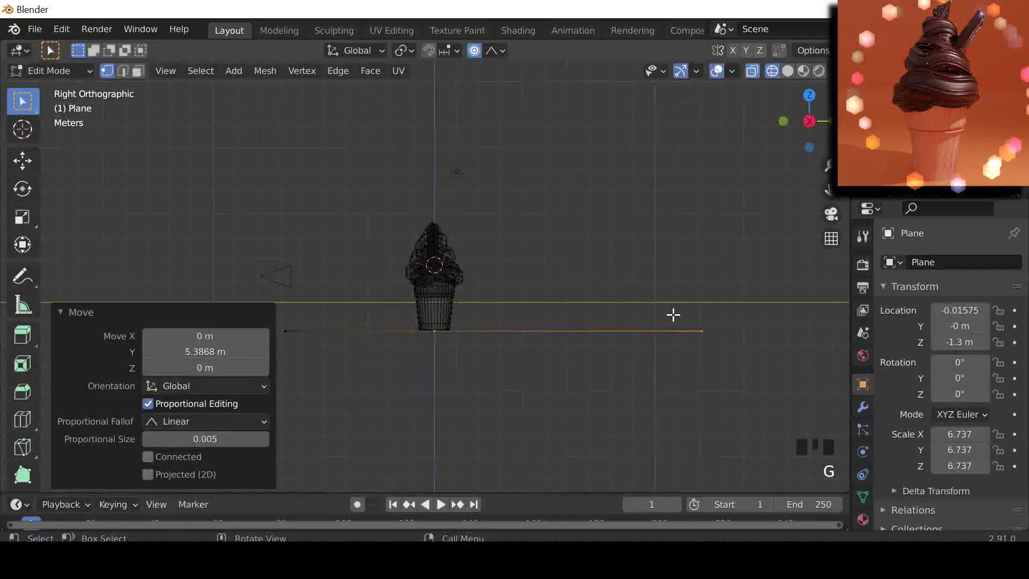
# Extrude the plane's rear edge about 11.7 m upward and bevel the fold into a multi-segment curve about 0.473 m wide
pyautogui.click(645, 418)
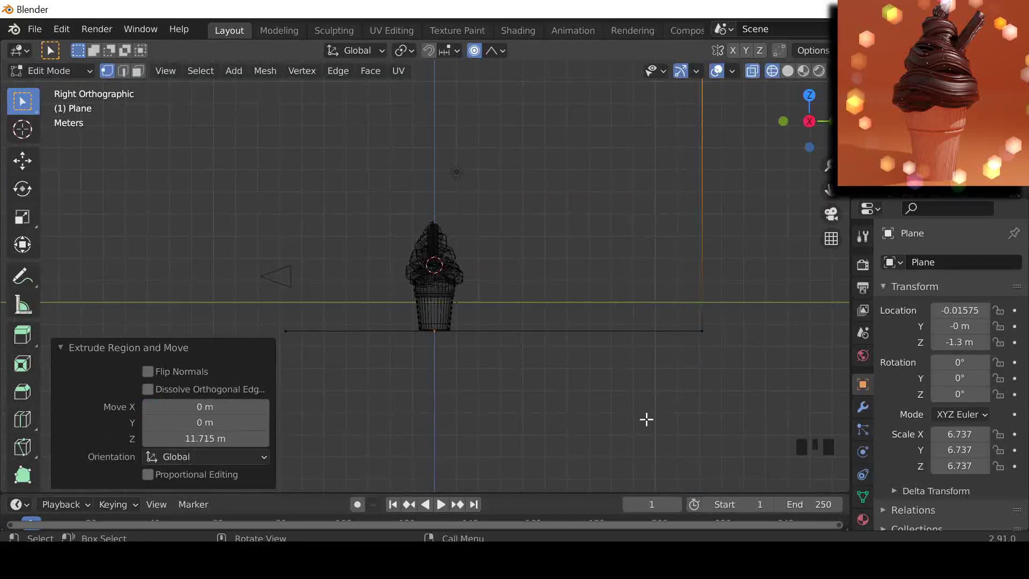
pyautogui.click(730, 352)
pyautogui.moveTo(722, 304); pyautogui.dragTo(751, 332, button='middle')
pyautogui.hotkey('ctrl', 'b')
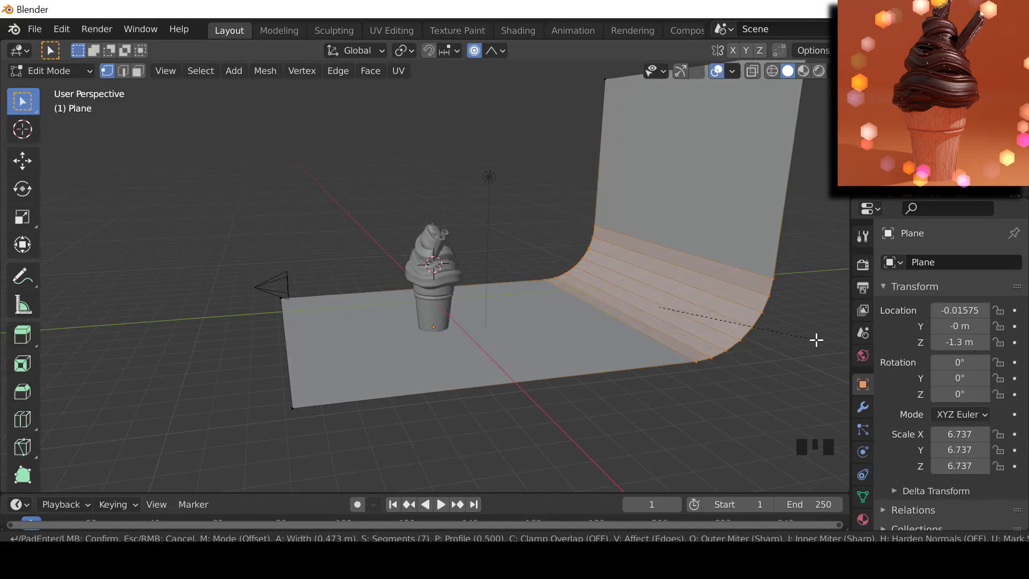
pyautogui.click(816, 339)
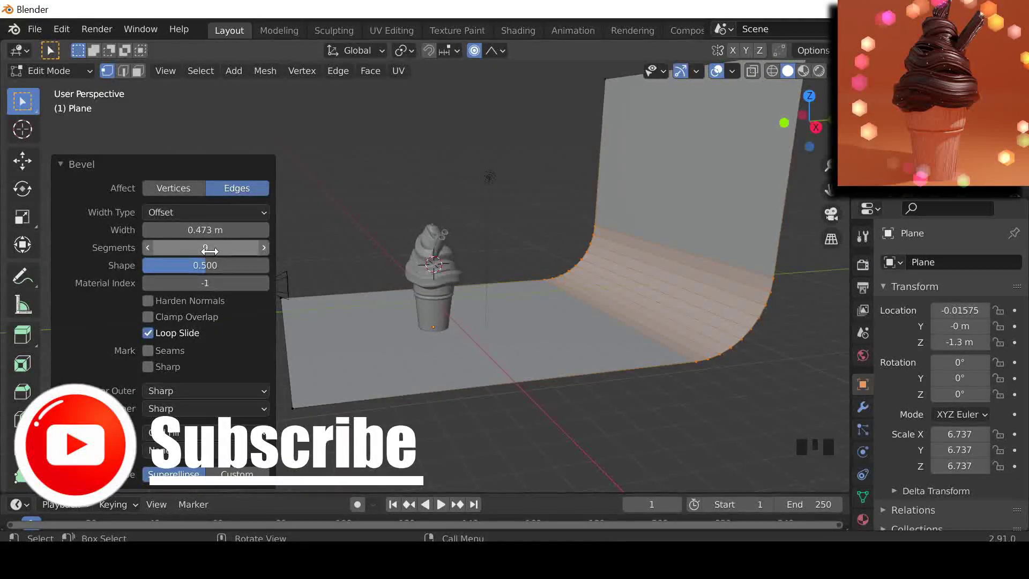
# Leave edit mode, shade the curved backdrop smooth and return to the camera view
pyautogui.press('Tab')
pyautogui.moveTo(375, 300); pyautogui.dragTo(435, 289, button='middle')
pyautogui.rightClick(416, 253)
pyautogui.click(416, 251)
pyautogui.scroll(3, 454, 279)
pyautogui.scroll(-8, 455, 284)
pyautogui.rightClick(407, 240)
pyautogui.click(407, 236)
pyautogui.click(519, 250)
pyautogui.scroll(6, 417, 374)
pyautogui.moveTo(417, 374); pyautogui.dragTo(718, 339, button='middle')
pyautogui.scroll(-3, 718, 339)
pyautogui.click(831, 213)
pyautogui.scroll(3, 542, 259)
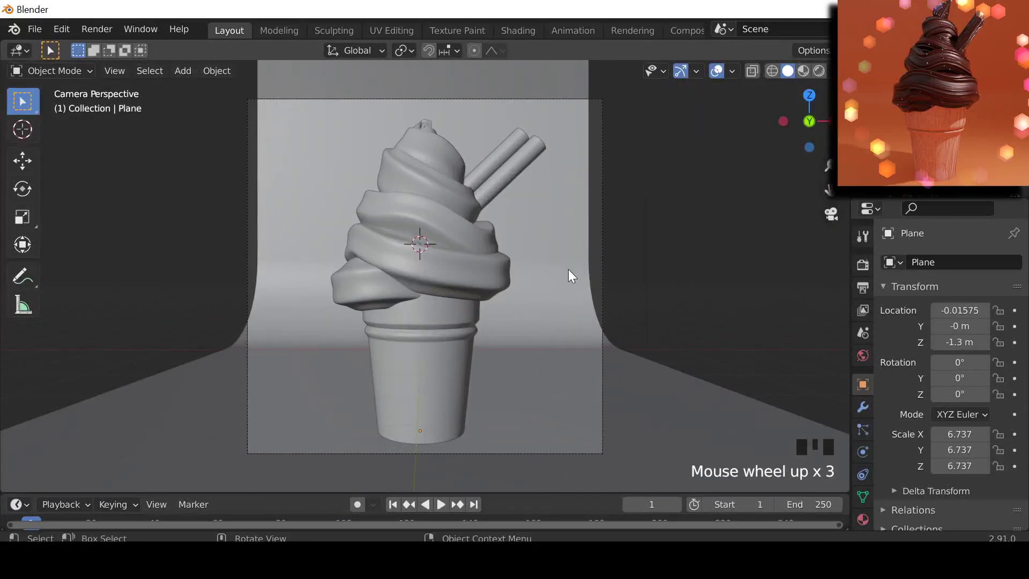
# Widen the backdrop along X to a scale of about 12.5
pyautogui.press('s')
pyautogui.press('x')
pyautogui.click(821, 283)
pyautogui.scroll(-1, 566, 299)
# Tilt the camera to 82.9° on X and reposition it at about Y -9.07 m and Z 2.08 m
pyautogui.click(570, 271)
pyautogui.click(536, 270)
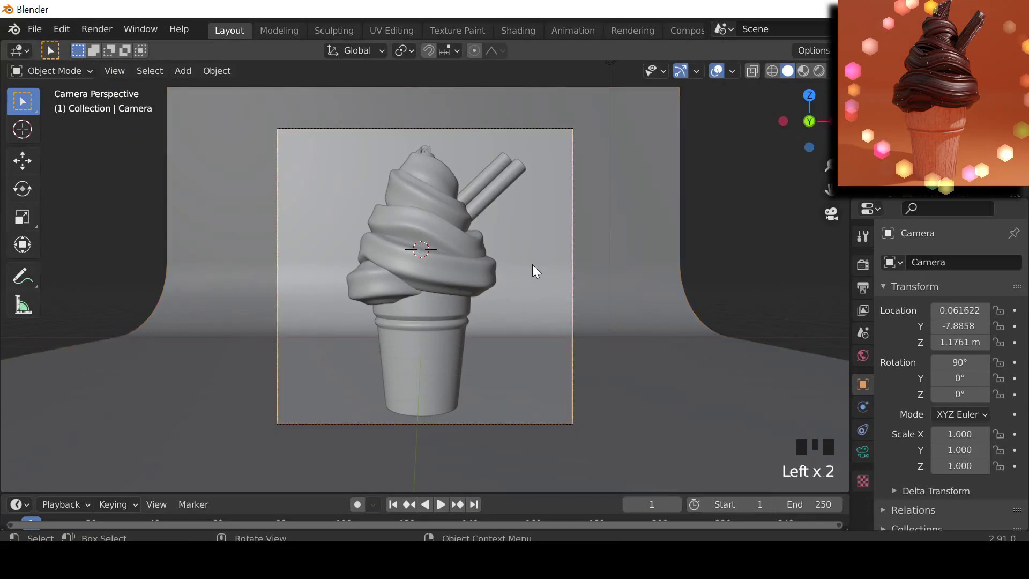
pyautogui.moveTo(956, 362); pyautogui.dragTo(739, 385)
pyautogui.press('g')
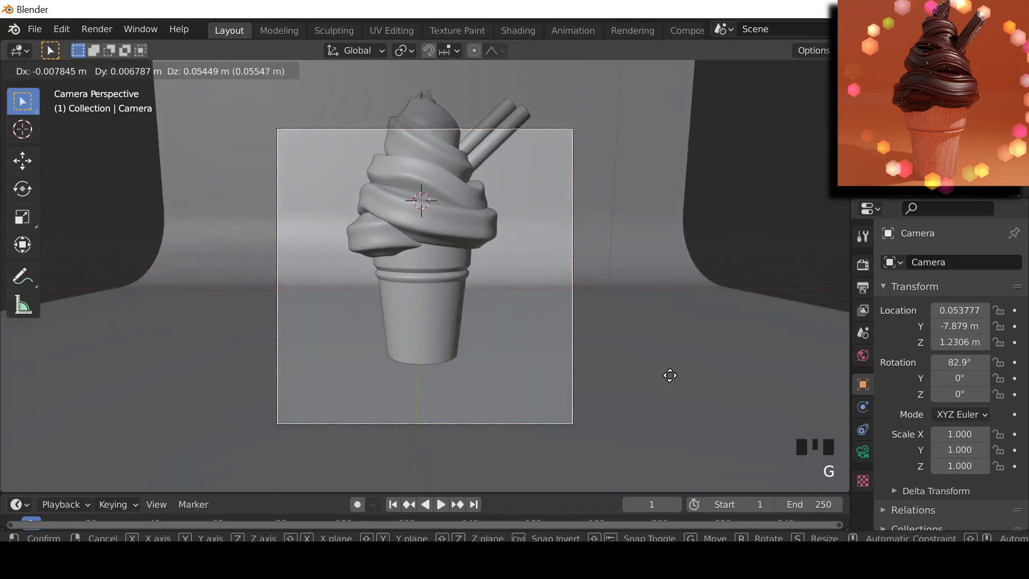
pyautogui.click(666, 321)
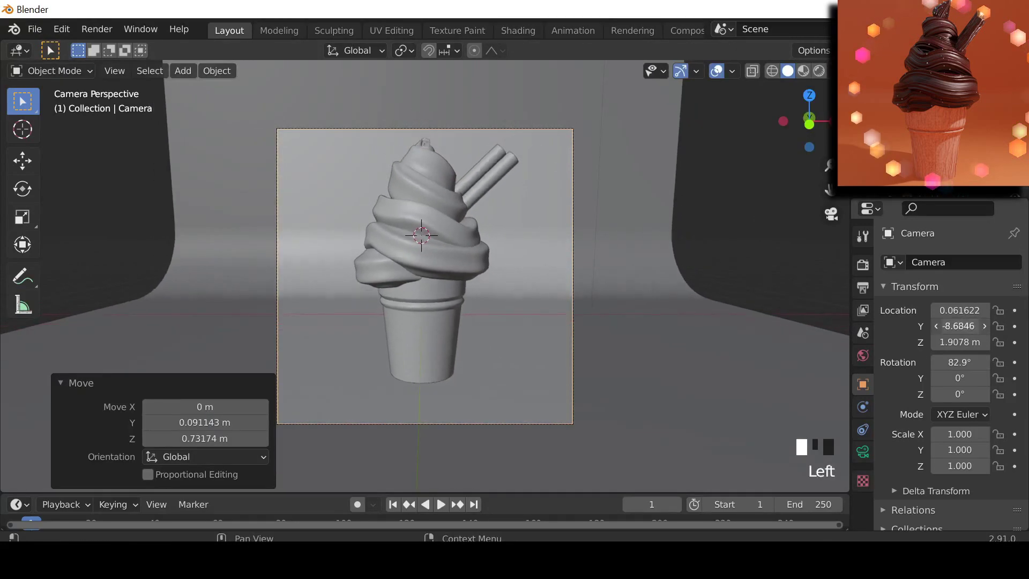
pyautogui.press('g')
pyautogui.click(495, 187)
# Switch to material preview and give the backdrop a new material with an orange base colour
pyautogui.press('z')
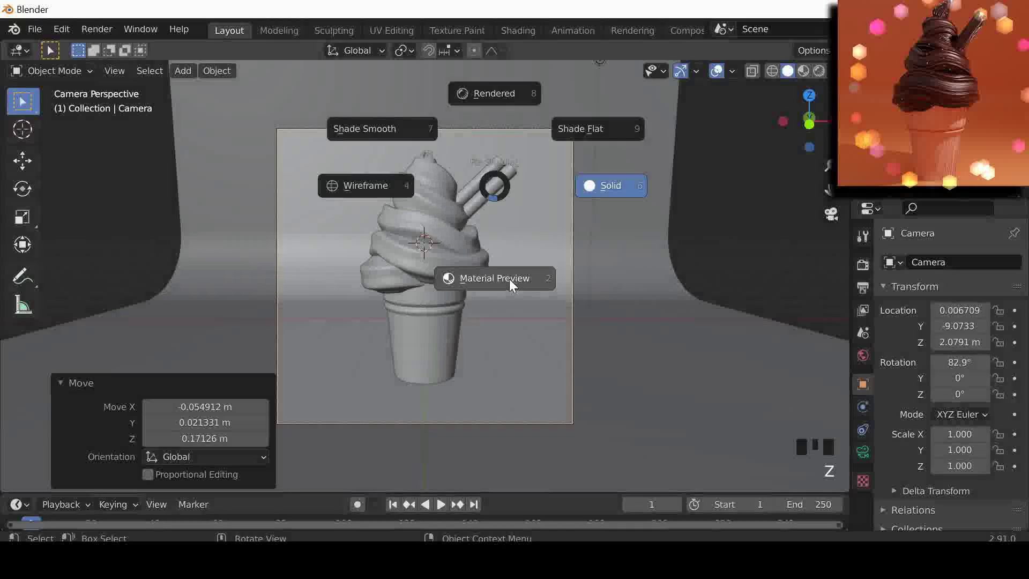
pyautogui.click(509, 278)
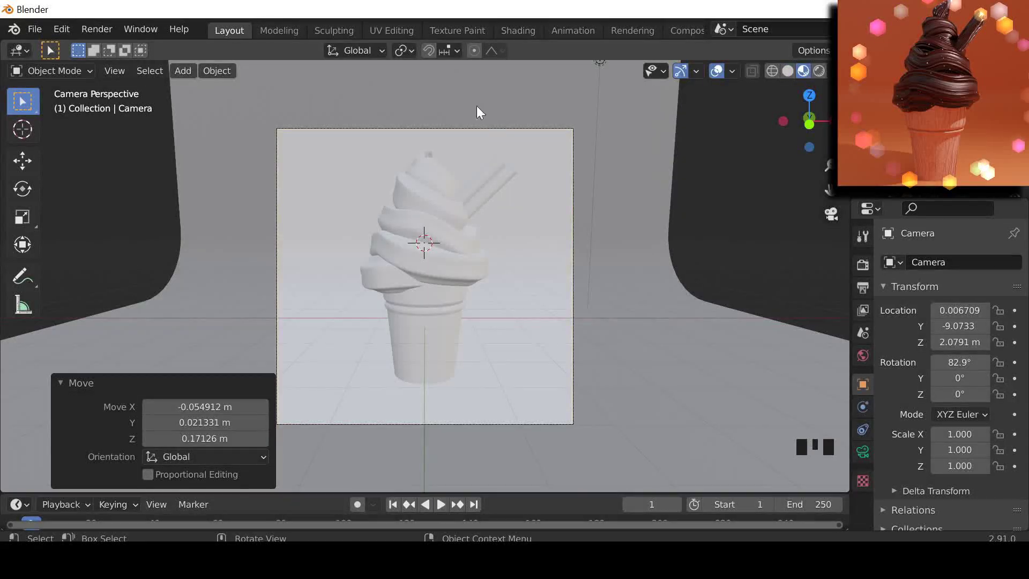
pyautogui.click(555, 178)
pyautogui.click(558, 225)
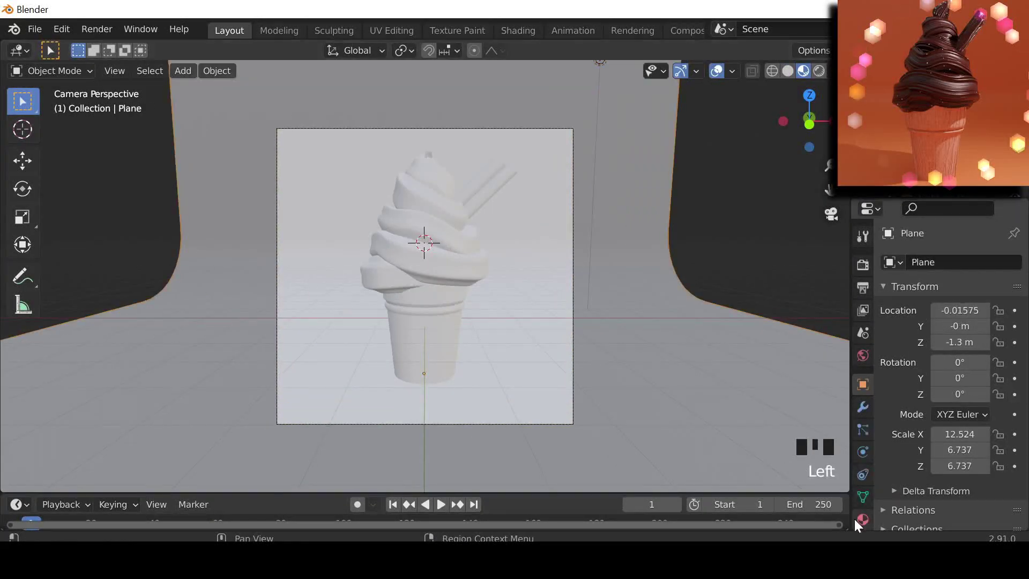
pyautogui.click(862, 518)
pyautogui.click(957, 328)
pyautogui.click(955, 488)
pyautogui.click(900, 206)
# Duplicate a wafer stick beside the swirl for use as a sprinkle source
pyautogui.click(450, 312)
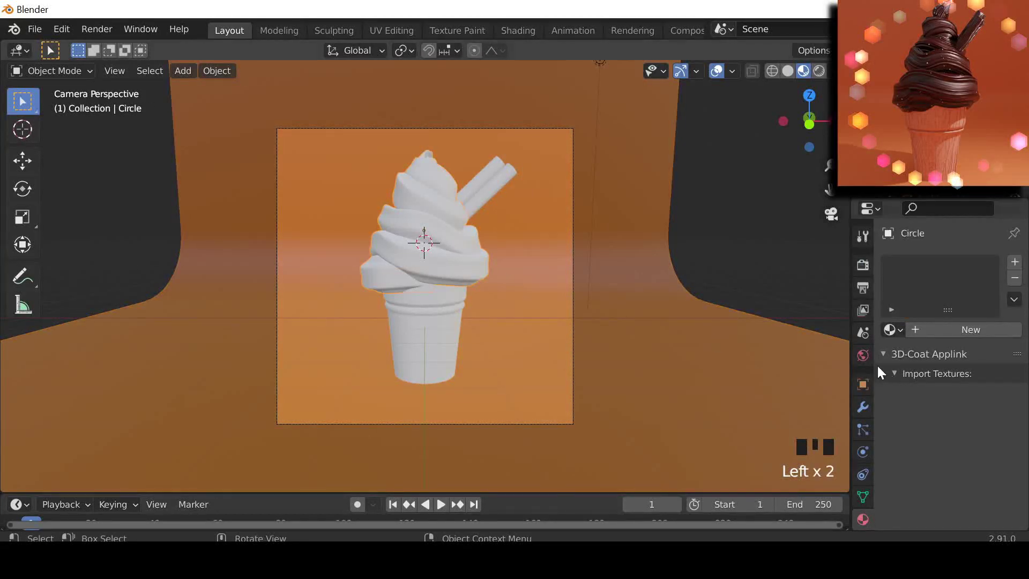
pyautogui.hotkey('shift', 'a')
pyautogui.click(476, 188)
pyautogui.moveTo(477, 188); pyautogui.dragTo(448, 447, button='middle')
pyautogui.hotkey('shift', 'd')
pyautogui.click(671, 325)
# Add a particle system to the swirl and set its type to Hair
pyautogui.click(345, 284)
pyautogui.click(863, 408)
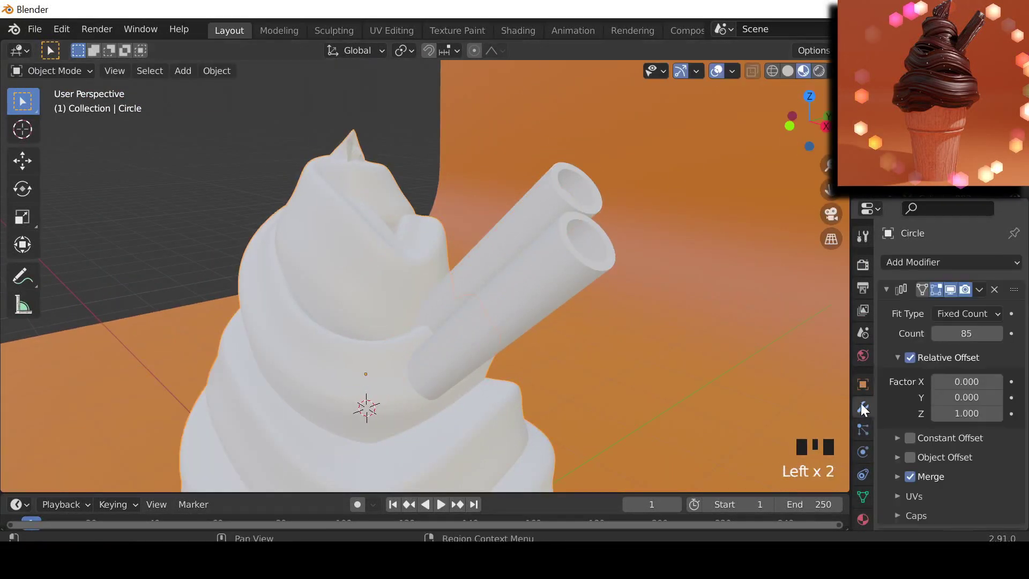
pyautogui.click(863, 429)
pyautogui.click(1015, 261)
pyautogui.scroll(-2, 615, 365)
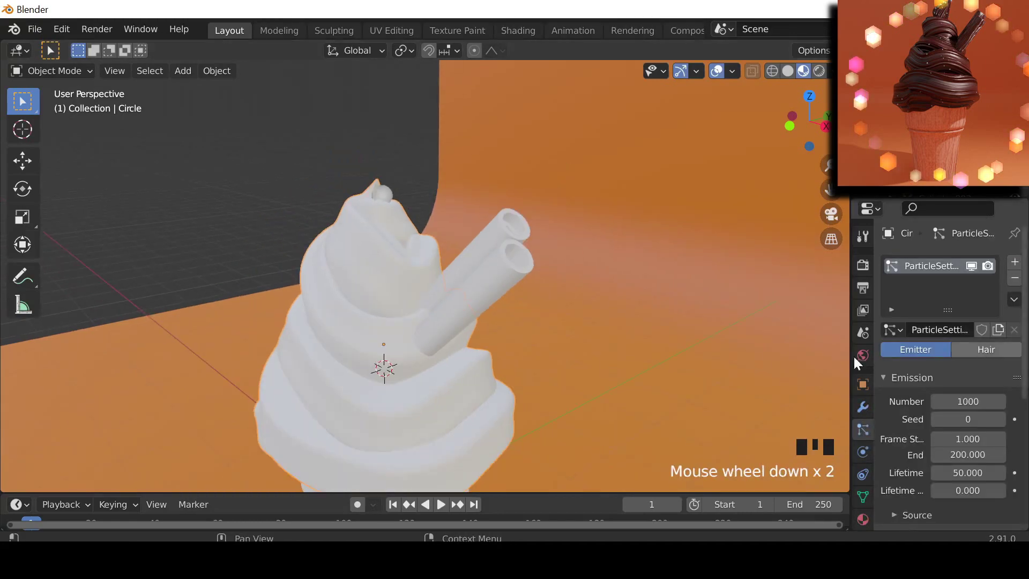
pyautogui.click(986, 349)
# Review the swirl's modifier stack and set its particle hair length to 2 m
pyautogui.scroll(-3, 495, 325)
pyautogui.moveTo(495, 326); pyautogui.dragTo(876, 382, button='middle')
pyautogui.click(863, 407)
pyautogui.click(905, 308)
pyautogui.scroll(3, 630, 294)
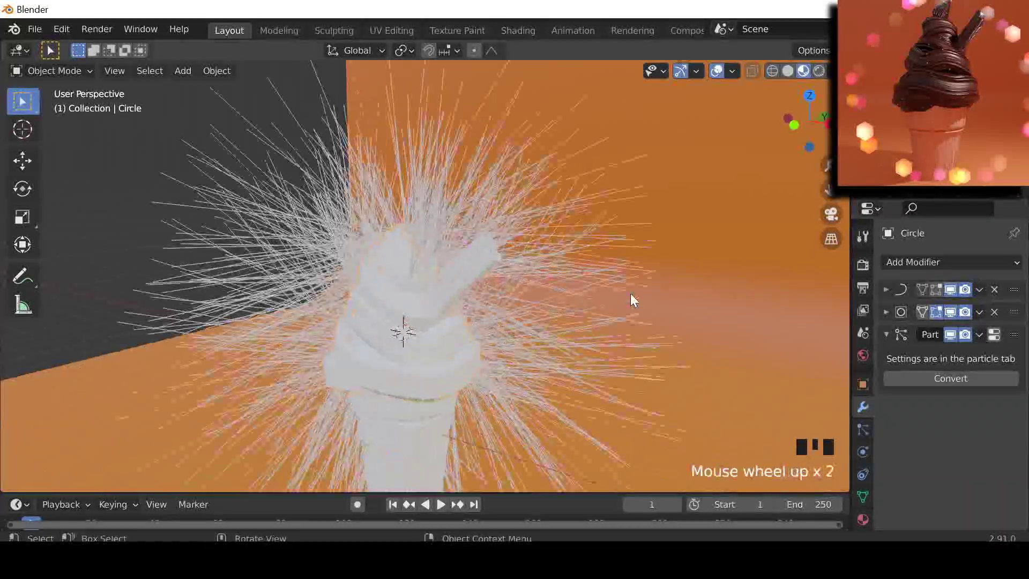
pyautogui.click(863, 429)
pyautogui.moveTo(967, 417); pyautogui.dragTo(976, 417)
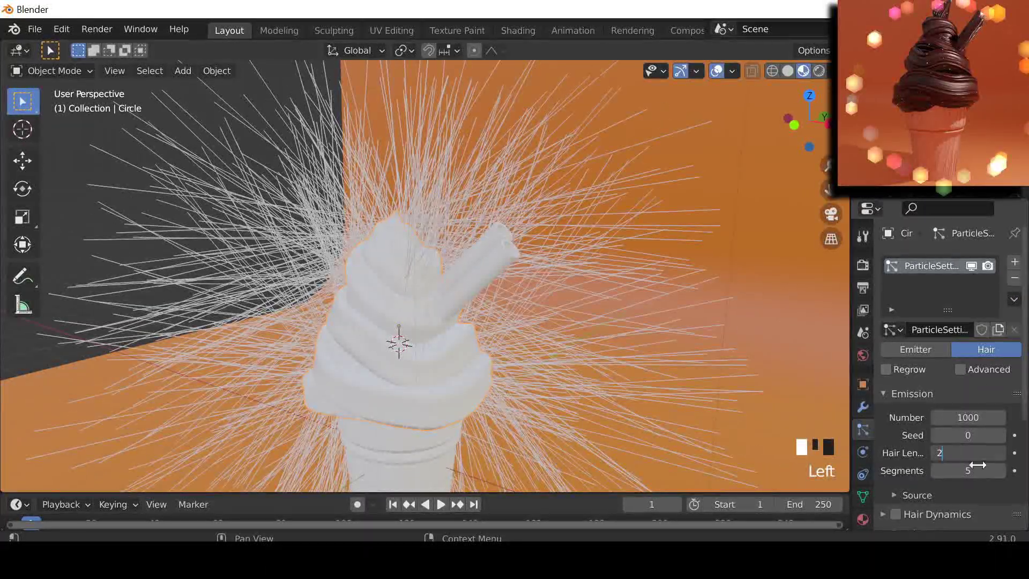
pyautogui.write('2')
pyautogui.press('Return')
# Set the swirl's hair particles to render as Object
pyautogui.scroll(-5, 943, 445)
pyautogui.click(911, 426)
pyautogui.moveTo(957, 404); pyautogui.dragTo(960, 442)
pyautogui.scroll(-6, 959, 402)
pyautogui.click(959, 395)
pyautogui.click(873, 291)
pyautogui.scroll(5, 709, 253)
# Move the upper wafer stick aside along Y and pick it as the instance object for the swirl's particles
pyautogui.click(609, 186)
pyautogui.press('g')
pyautogui.press('y')
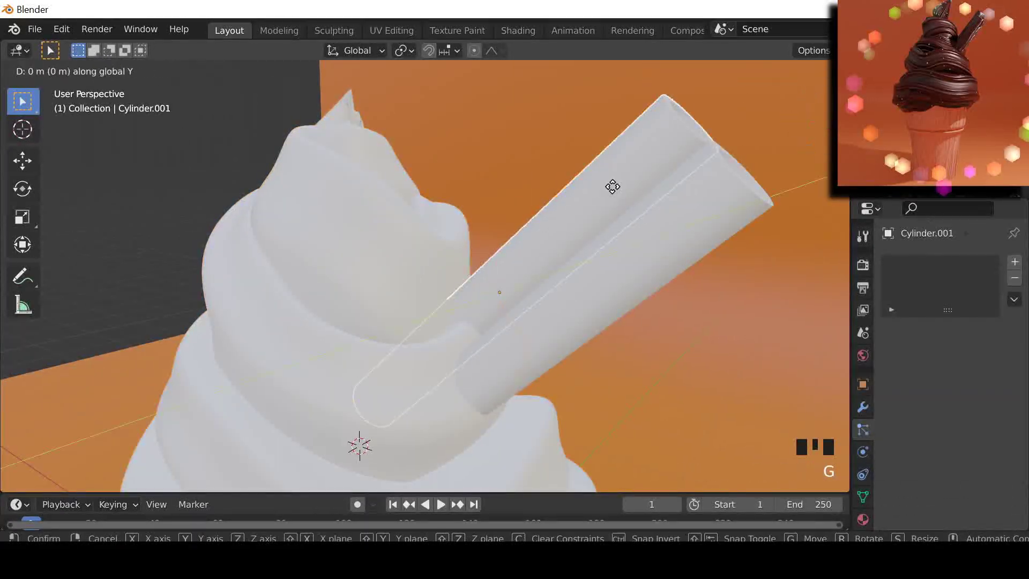
pyautogui.click(653, 182)
pyautogui.click(322, 241)
pyautogui.scroll(-8, 953, 375)
pyautogui.click(998, 459)
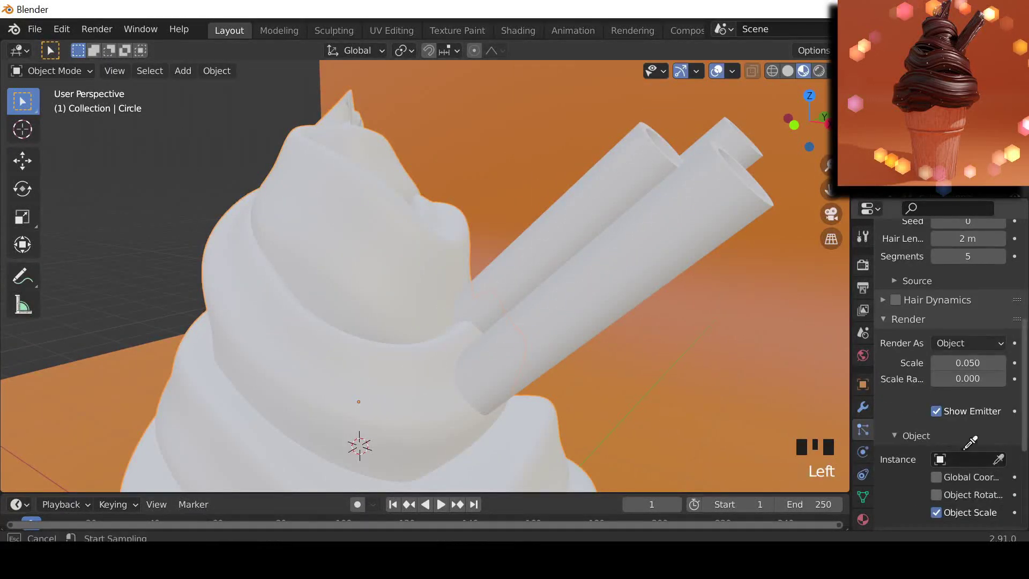
pyautogui.click(740, 143)
# Move the instanced stick back about 1.36 m along Y and fine-tune its position beside the lower stick
pyautogui.click(744, 253)
pyautogui.press('g')
pyautogui.press('y')
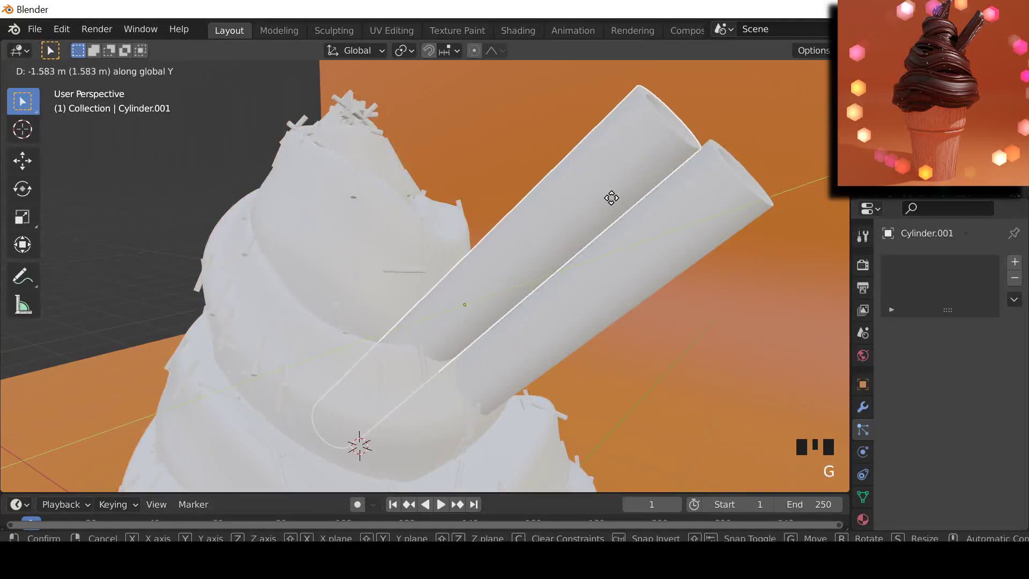
pyautogui.click(632, 197)
pyautogui.moveTo(654, 218); pyautogui.dragTo(622, 232, button='middle')
pyautogui.press('g')
pyautogui.press('y')
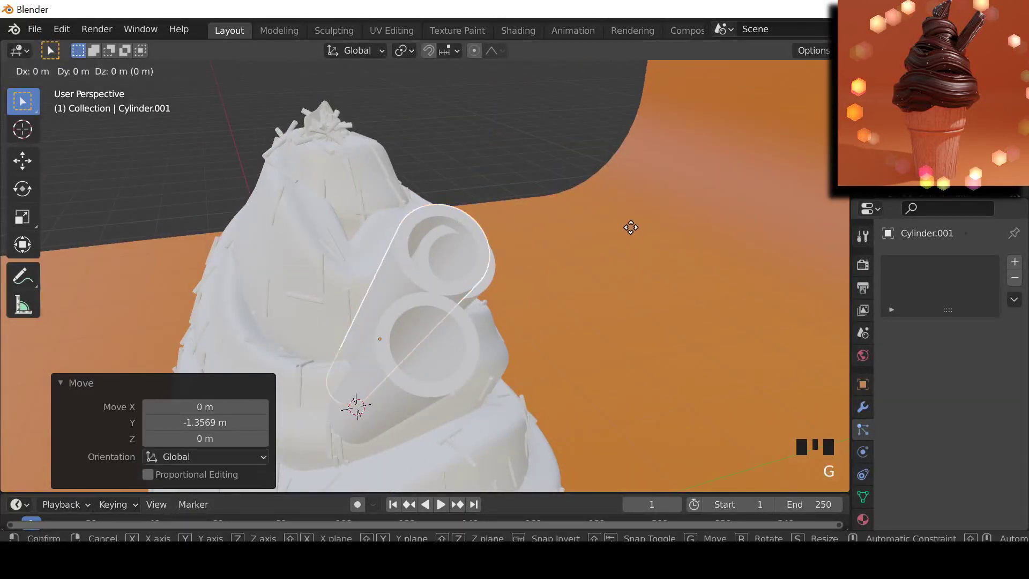
pyautogui.click(637, 227)
pyautogui.press('g')
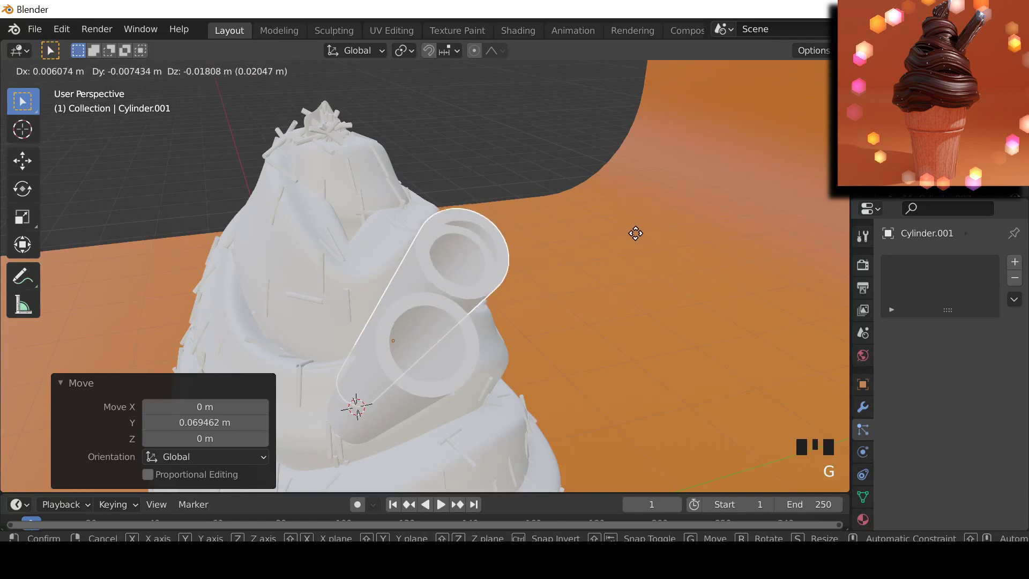
pyautogui.click(634, 232)
# Switch to solid shading, select the overlapping stick beside the swirl and rescale it
pyautogui.click(831, 214)
pyautogui.press('z')
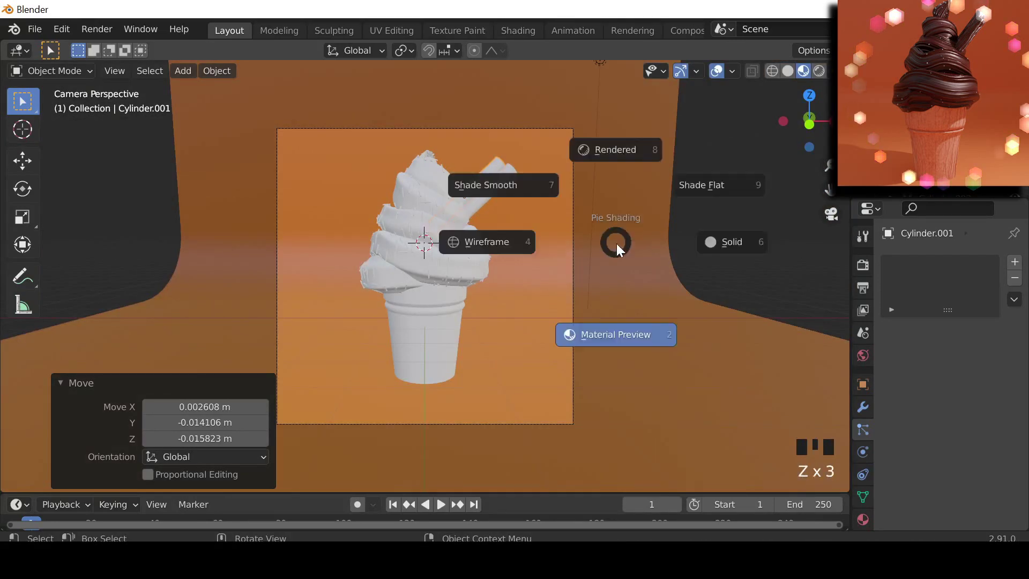
pyautogui.click(666, 241)
pyautogui.moveTo(616, 243); pyautogui.dragTo(527, 287, button='middle')
pyautogui.scroll(5, 528, 287)
pyautogui.click(613, 301)
pyautogui.moveTo(613, 301)
pyautogui.keyDown('shift'); pyautogui.mouseDown(button='middle')
pyautogui.moveTo(547, 194)
pyautogui.moveTo(617, 276)
pyautogui.moveTo(493, 258)
pyautogui.mouseUp(button='middle'); pyautogui.keyUp('shift')
pyautogui.click(577, 172)
pyautogui.click(576, 172)
pyautogui.click(493, 258)
pyautogui.press('s')
pyautogui.click(514, 339)
# Select the swirl and show it through the camera in material preview
pyautogui.click(553, 341)
pyautogui.scroll(-2, 553, 342)
pyautogui.moveTo(553, 342); pyautogui.dragTo(183, 188, button='middle')
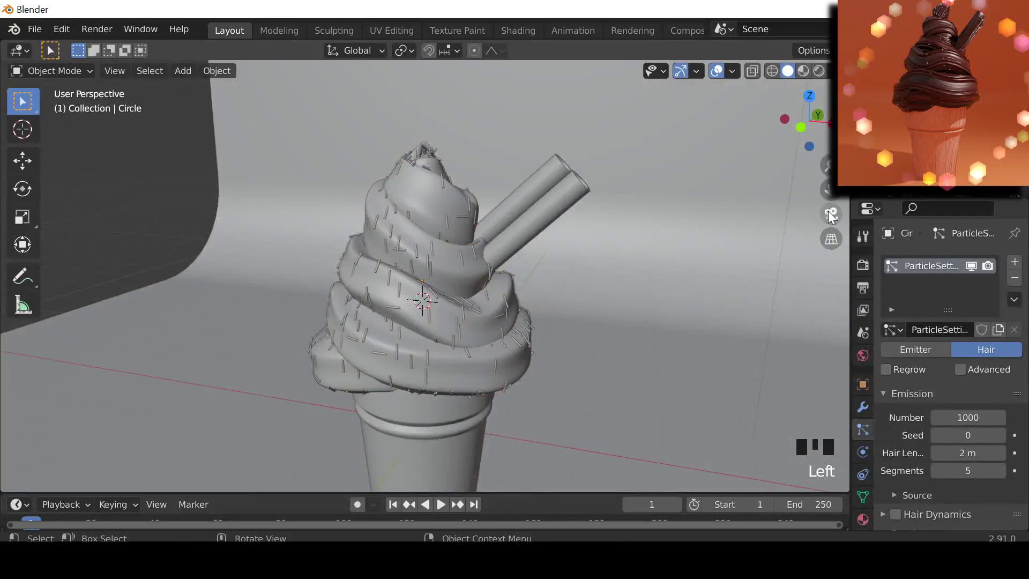
pyautogui.click(829, 213)
pyautogui.press('z')
pyautogui.click(564, 259)
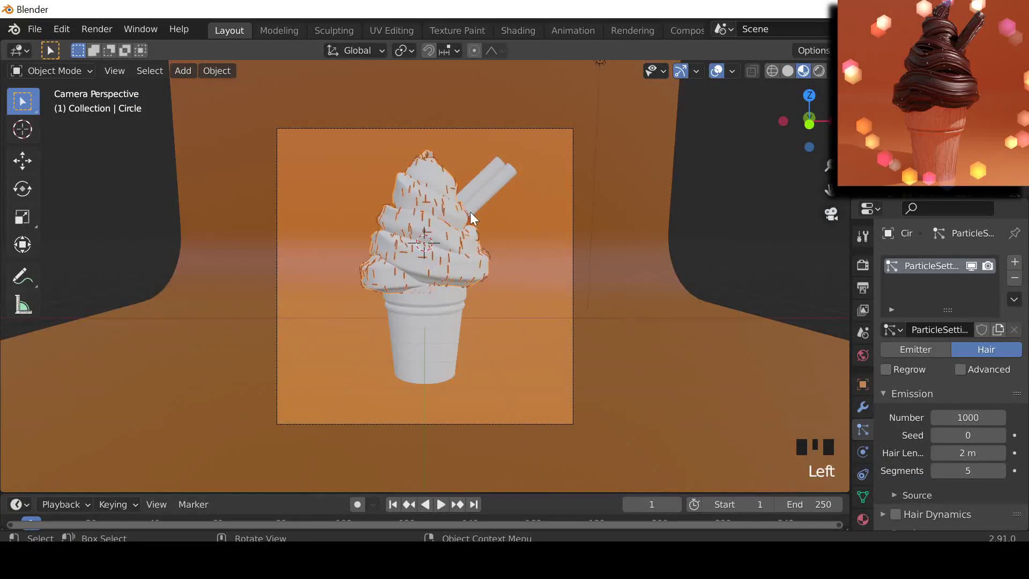
# Select the small stick used as the sprinkle instance and give it a new material with a cyan base color
pyautogui.click(476, 192)
pyautogui.click(475, 188)
pyautogui.click(474, 187)
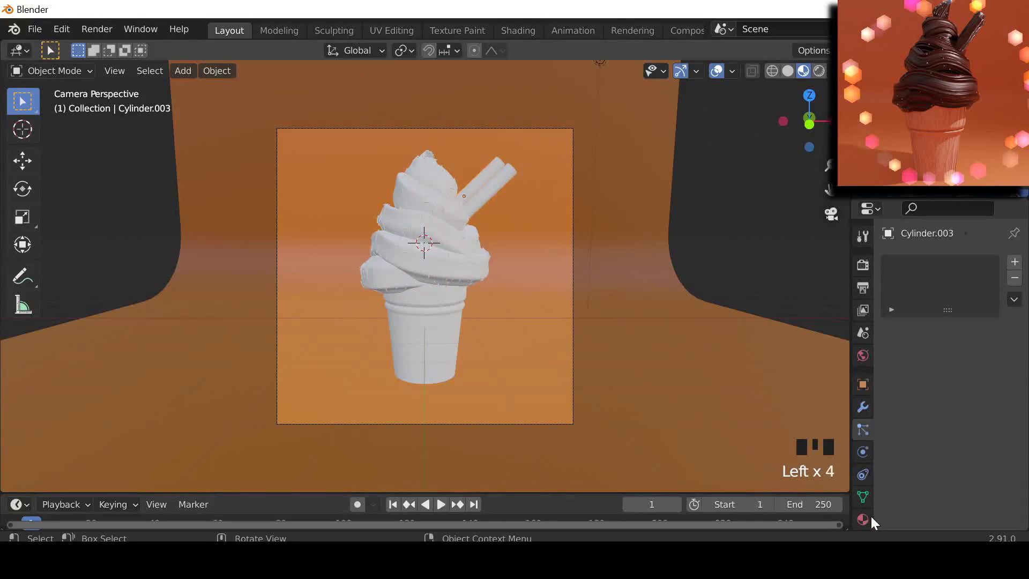
pyautogui.click(862, 519)
pyautogui.click(949, 332)
pyautogui.scroll(-4, 953, 477)
pyautogui.click(972, 472)
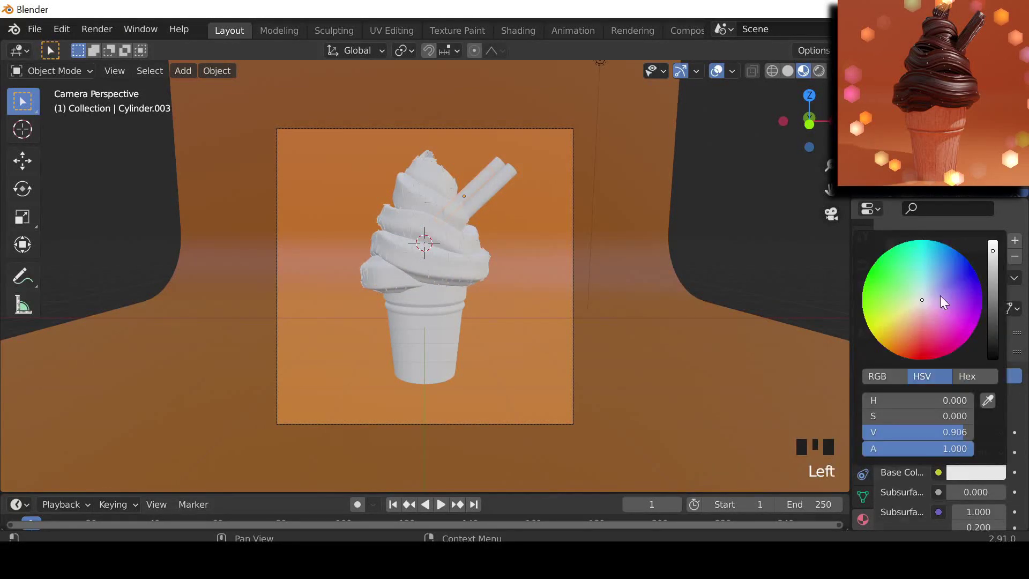
# Select the swirl and create a new material for it in the Shading workspace, viewed through the camera
pyautogui.click(429, 172)
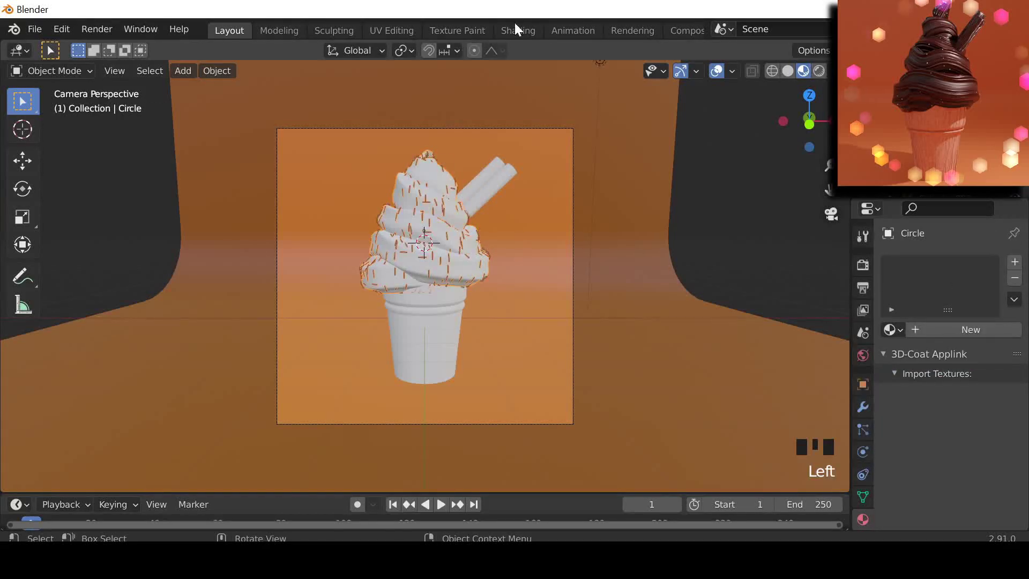
pyautogui.click(518, 31)
pyautogui.click(830, 215)
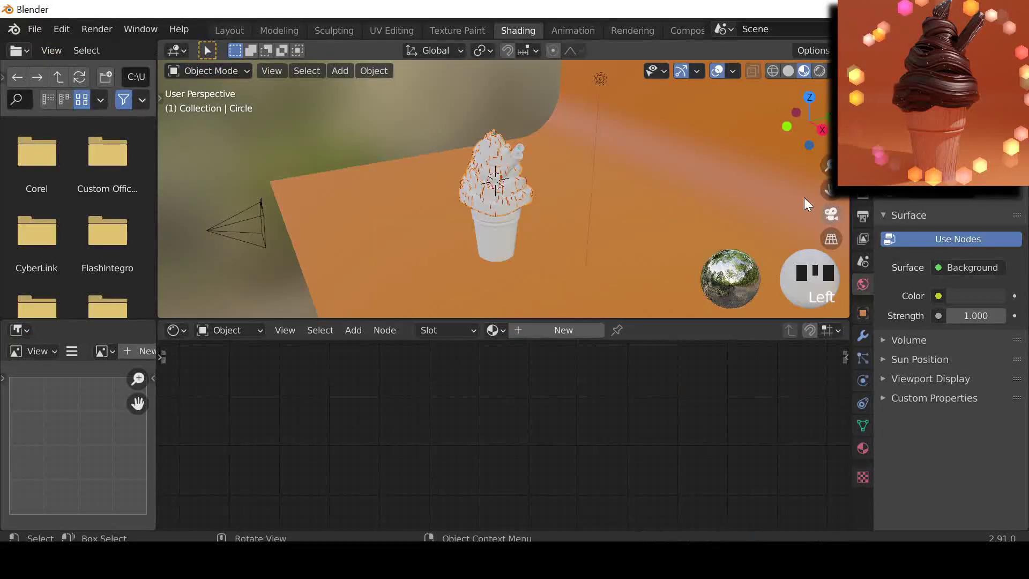
pyautogui.middleClick(564, 332)
pyautogui.click(563, 331)
pyautogui.moveTo(516, 409); pyautogui.dragTo(526, 498, button='middle')
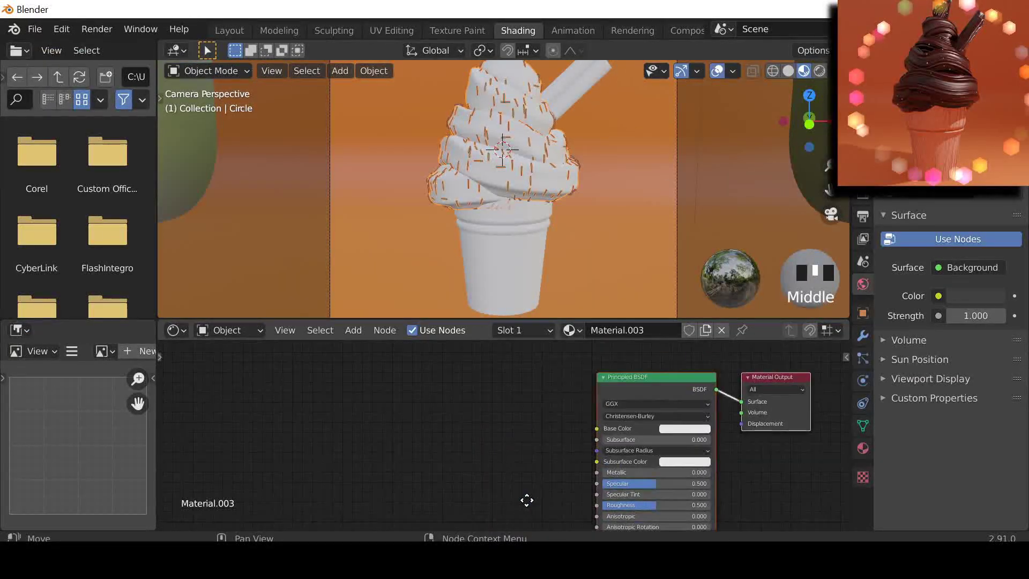
# Add a ColorRamp node feeding the swirl material's Base Color and lower its Roughness to 0.030
pyautogui.click(523, 428)
pyautogui.hotkey('shift', 'a')
pyautogui.write('color')
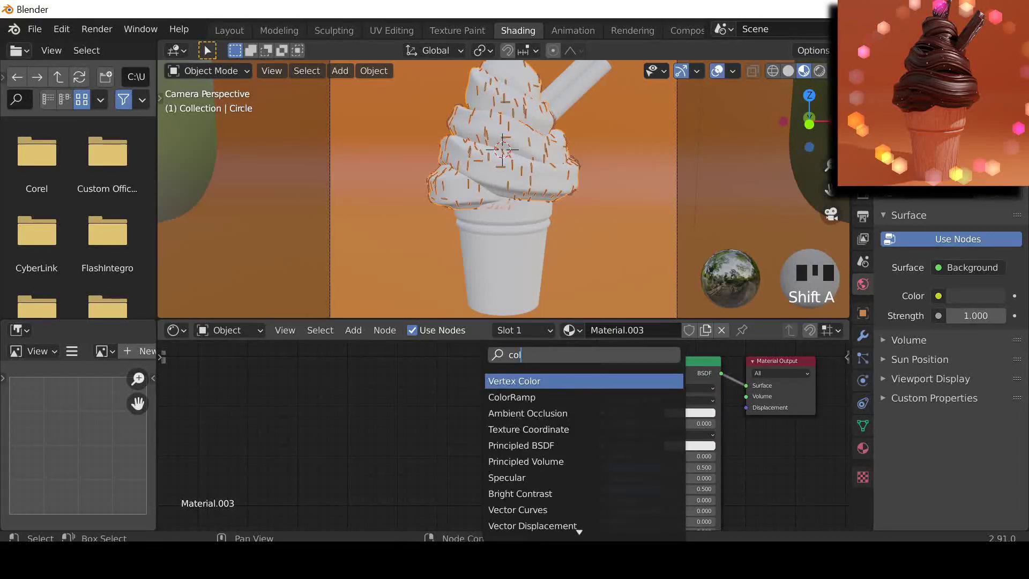
pyautogui.press('Return')
pyautogui.scroll(6, 552, 412)
pyautogui.scroll(-2, 523, 399)
pyautogui.moveTo(697, 501); pyautogui.dragTo(523, 478, button='middle')
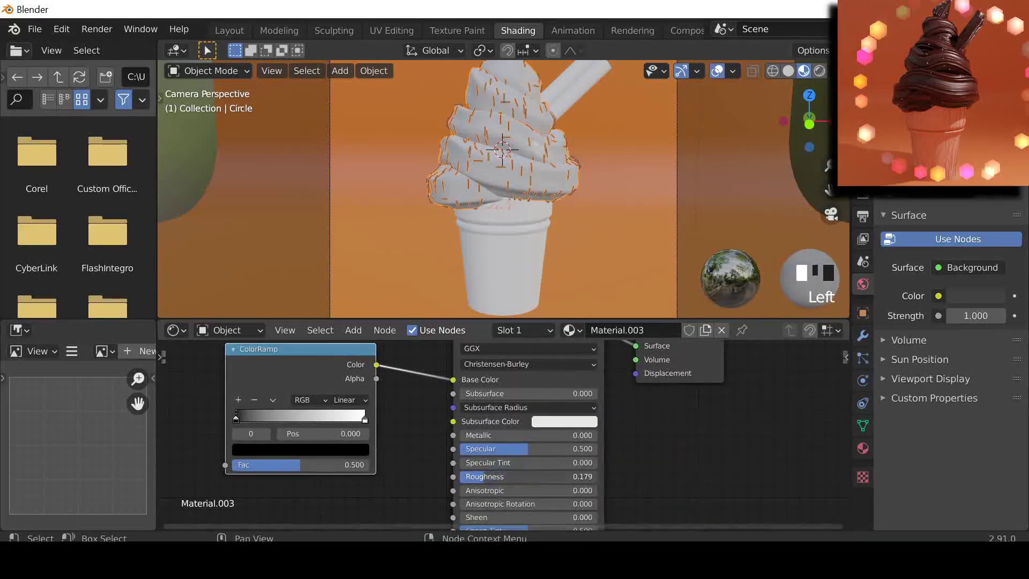
# Set the first stop of the swirl's ColorRamp to a dark golden brown
pyautogui.moveTo(420, 448); pyautogui.dragTo(638, 454, button='middle')
pyautogui.click(465, 454)
pyautogui.click(553, 316)
pyautogui.moveTo(524, 348); pyautogui.dragTo(488, 337)
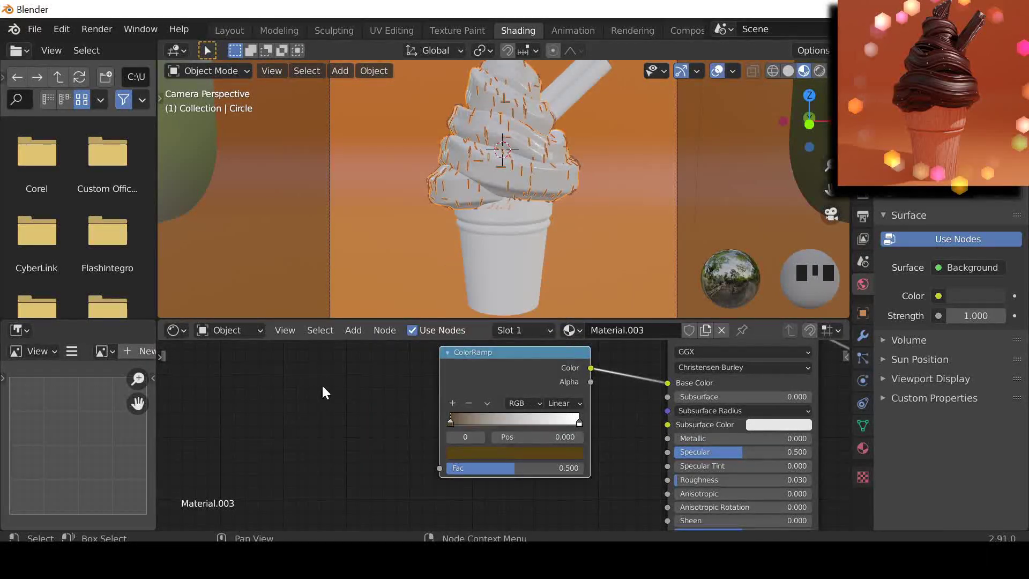
# Add a Geometry node and connect its Normal output to the ColorRamp's Fac input
pyautogui.click(296, 362)
pyautogui.write('geo')
pyautogui.press('Return')
pyautogui.click(294, 364)
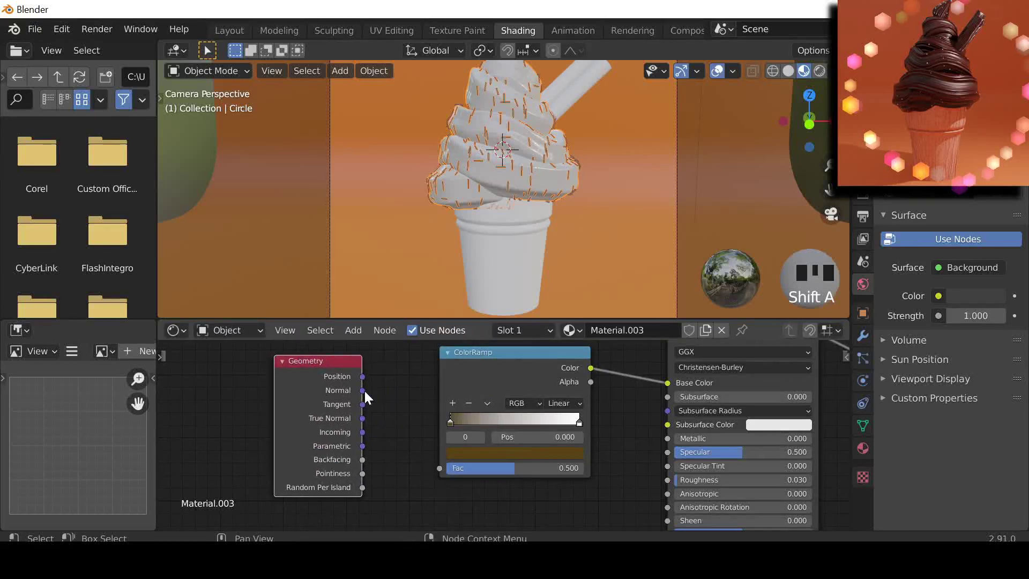
pyautogui.moveTo(362, 390); pyautogui.dragTo(437, 460)
pyautogui.moveTo(320, 425); pyautogui.dragTo(219, 434, button='middle')
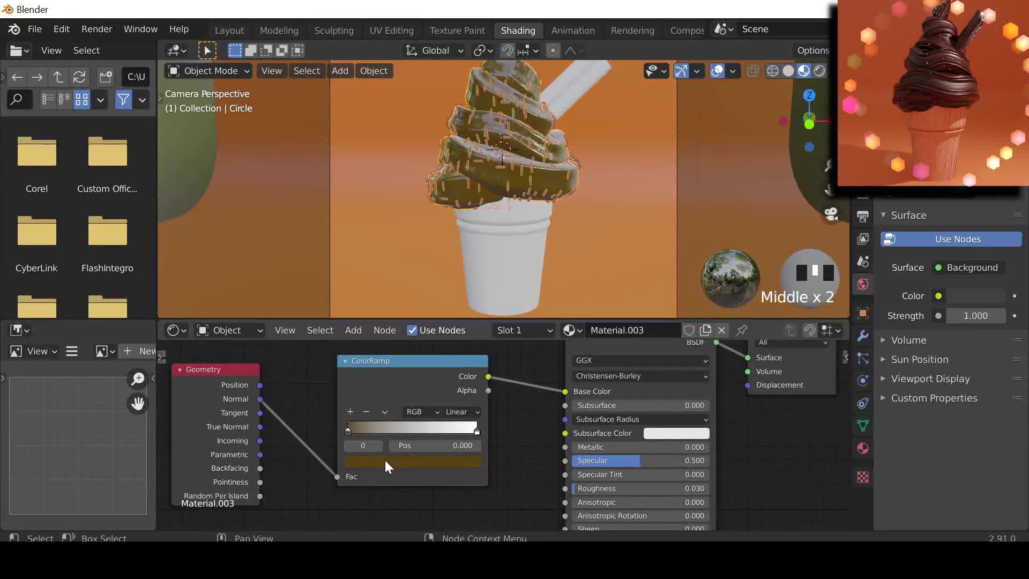
# Recolor the first stop of the swirl's ColorRamp to a dark reddish chocolate brown
pyautogui.click(385, 460)
pyautogui.moveTo(411, 355); pyautogui.dragTo(390, 364)
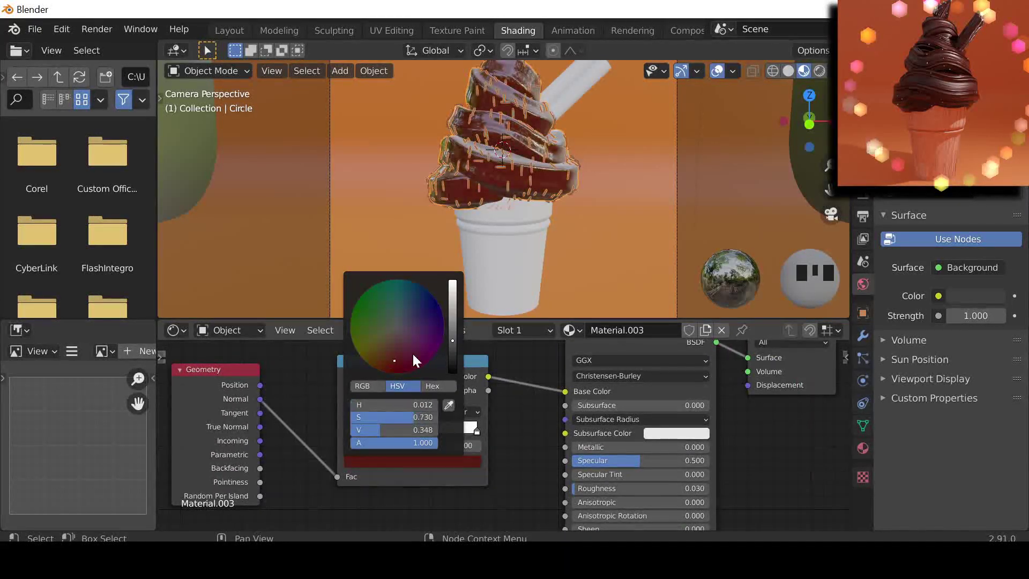
pyautogui.click(456, 349)
# Add a Bump node and connect its Normal output to the Principled BSDF's Normal input
pyautogui.hscroll(3, 471, 424)
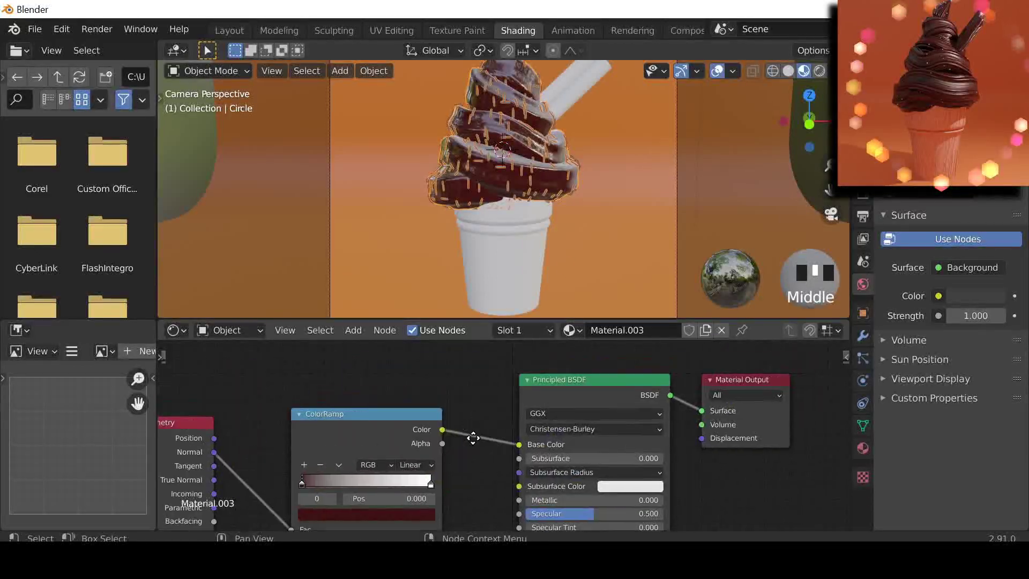
pyautogui.scroll(-5, 459, 415)
pyautogui.hotkey('shift', 'a')
pyautogui.click(411, 361)
pyautogui.write('bu')
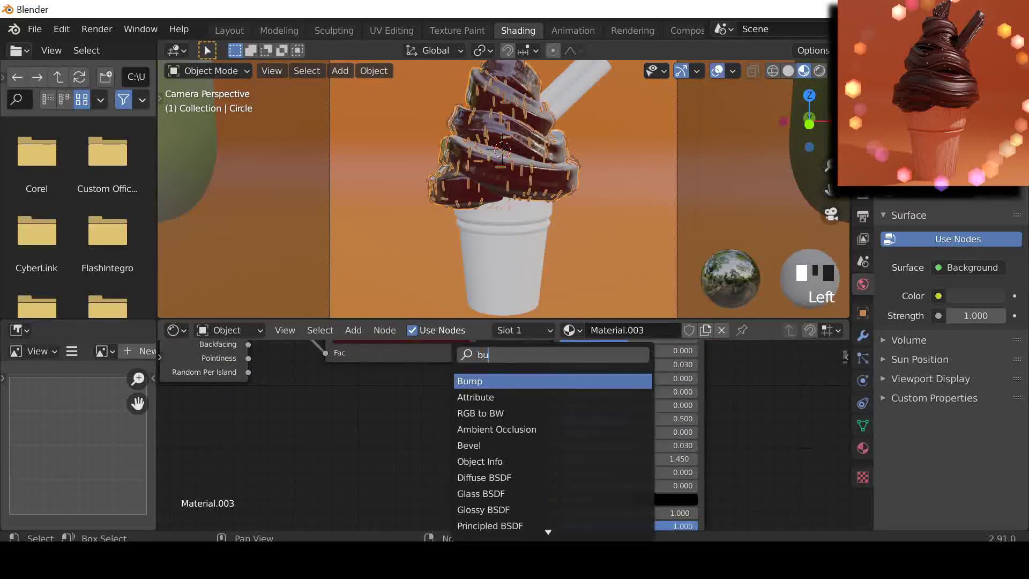
pyautogui.press('Return')
pyautogui.click(463, 440)
pyautogui.moveTo(470, 450); pyautogui.dragTo(517, 484)
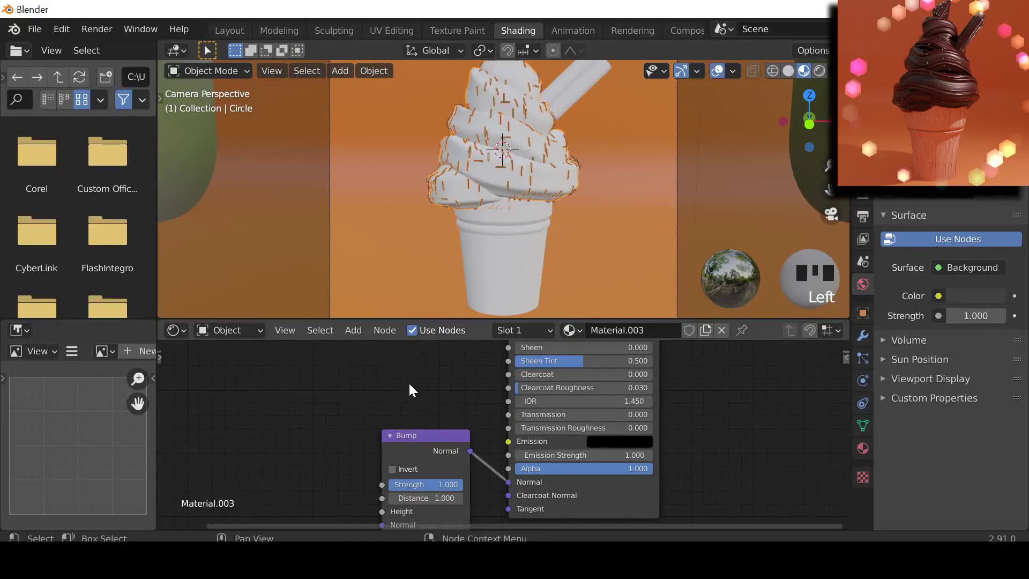
# Add a Noise Texture node and connect its Color output to the Bump node's Height
pyautogui.hotkey('shift', 'a')
pyautogui.click(386, 362)
pyautogui.write('noi')
pyautogui.press('Return')
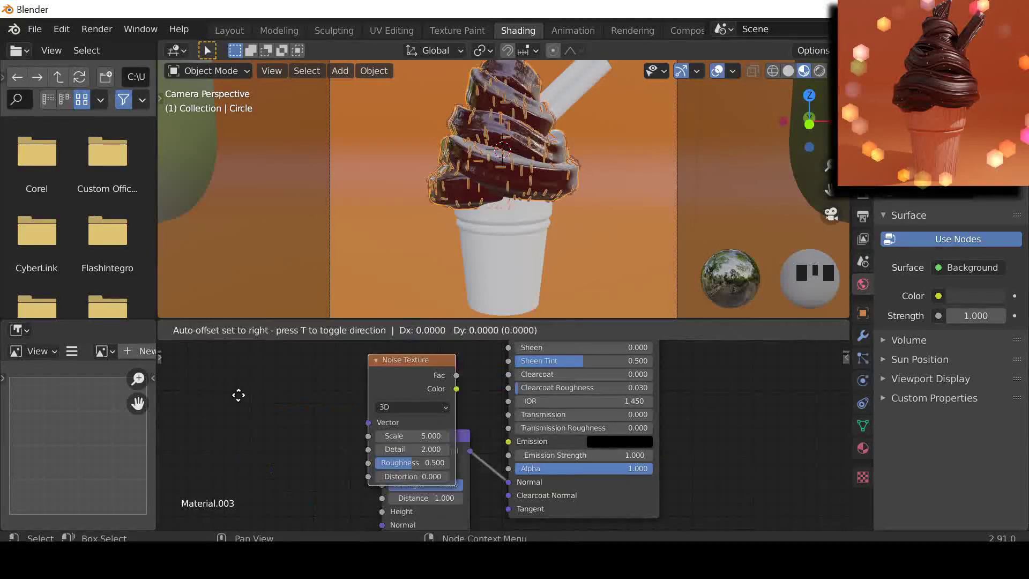
pyautogui.click(290, 471)
pyautogui.moveTo(329, 455); pyautogui.dragTo(386, 511)
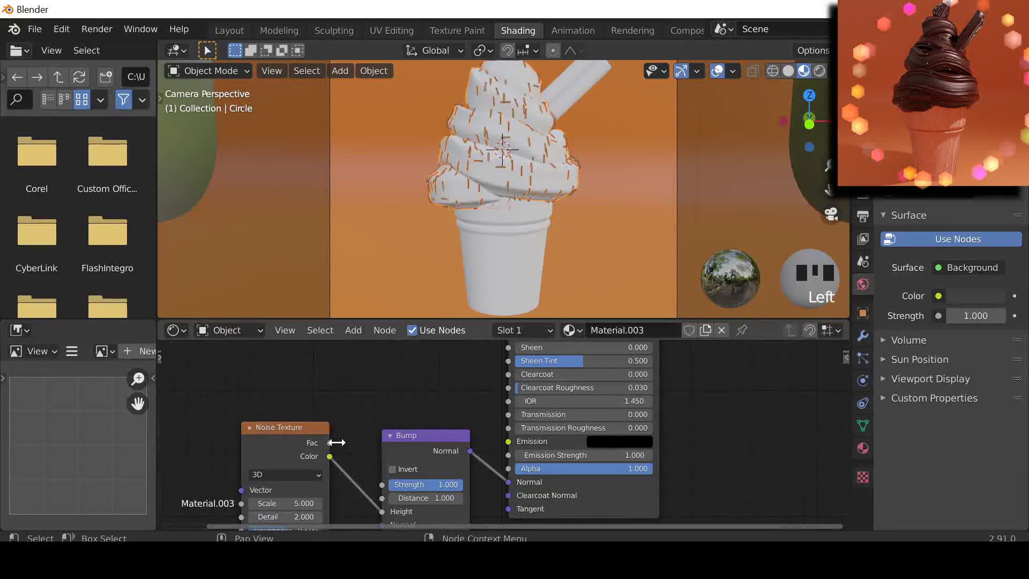
pyautogui.middleClick(355, 404)
# Save the project as isceCream.blend in the blender folder
pyautogui.hotkey('ctrl', 's')
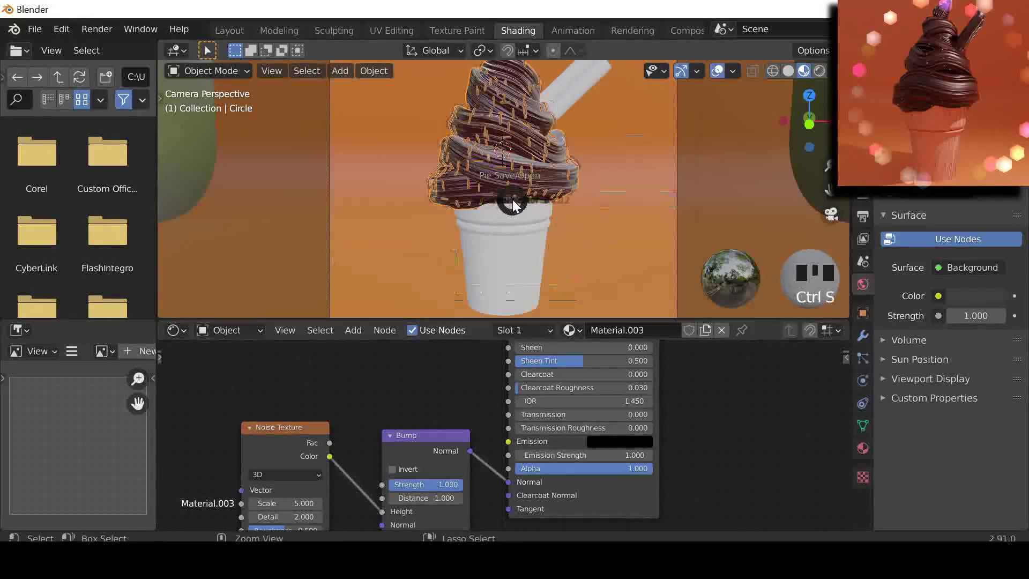
pyautogui.click(436, 147)
pyautogui.write('isceCream')
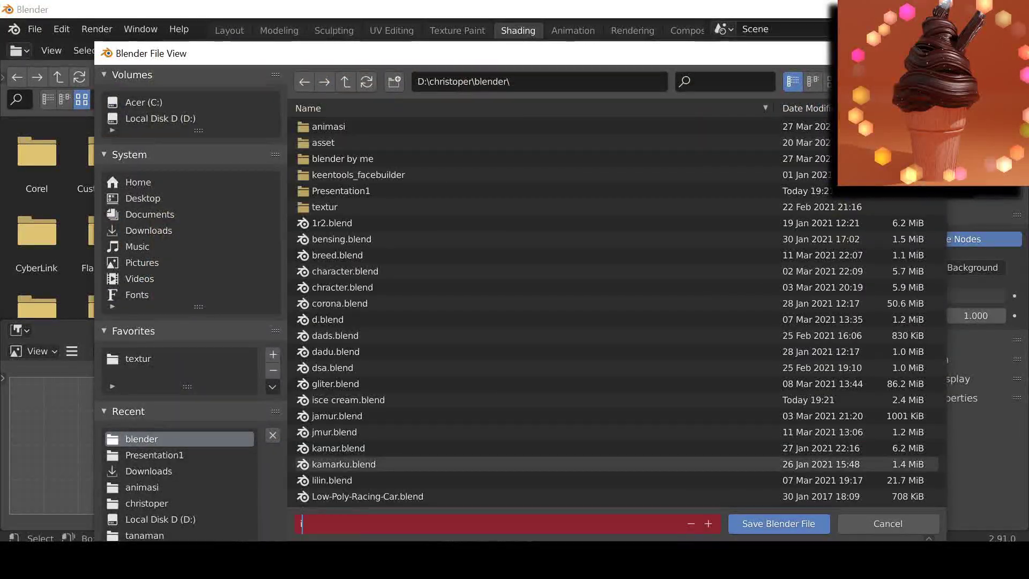
pyautogui.press('Return')
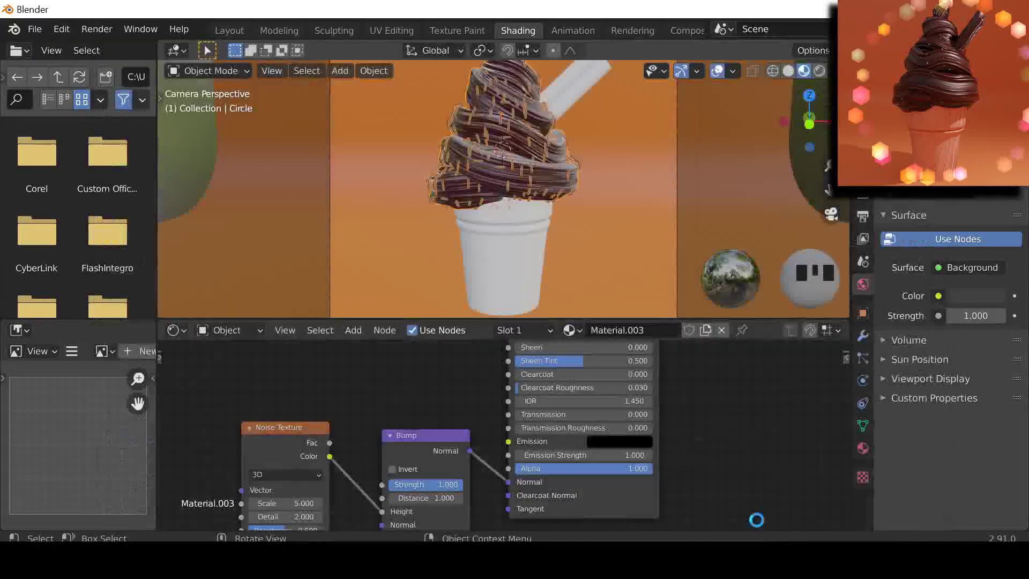
# Connect the Noise Texture's Color output to the swirl material's Roughness input
pyautogui.moveTo(391, 442); pyautogui.dragTo(384, 500, button='middle')
pyautogui.scroll(-1, 321, 466)
pyautogui.moveTo(300, 499); pyautogui.dragTo(497, 393)
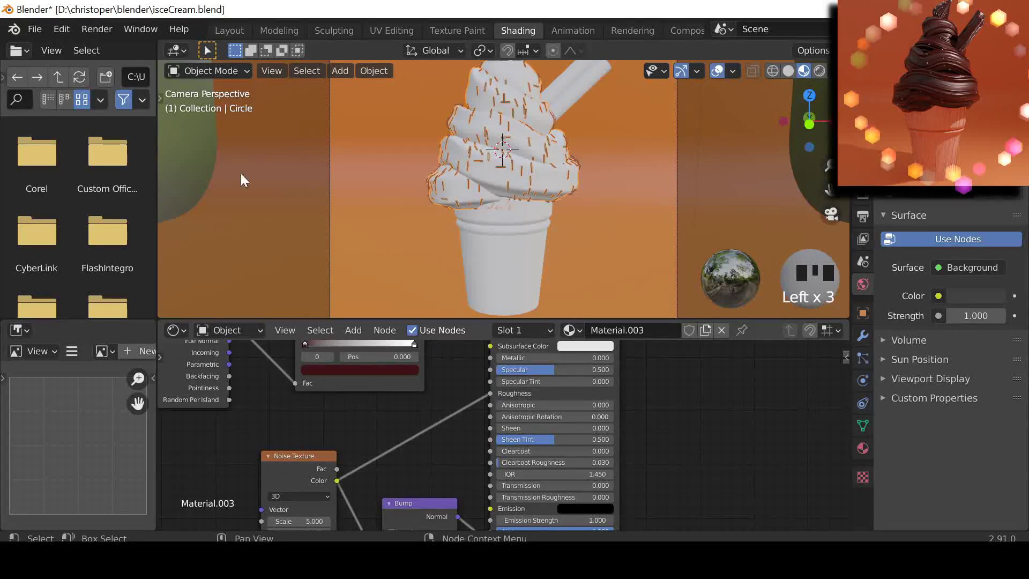
# Enable Object Rotation for the swirl's sprinkle particles and set their Scale Randomness to 0.268
pyautogui.moveTo(545, 280); pyautogui.dragTo(439, 199, button='middle')
pyautogui.click(487, 249)
pyautogui.click(561, 84)
pyautogui.click(636, 129)
pyautogui.click(511, 147)
pyautogui.click(511, 147)
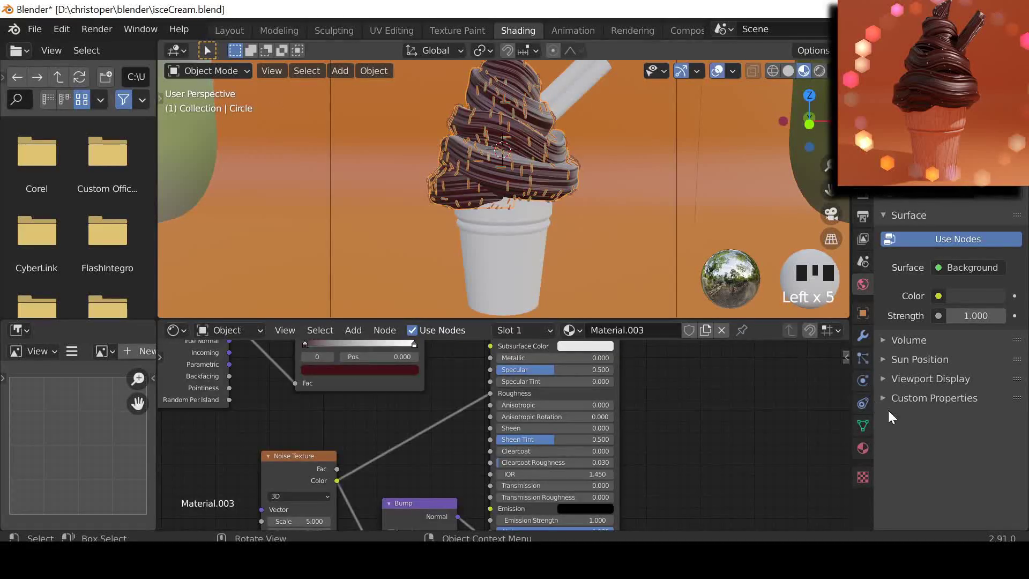
pyautogui.click(863, 358)
pyautogui.scroll(-3, 904, 439)
pyautogui.click(920, 398)
pyautogui.scroll(-3, 934, 407)
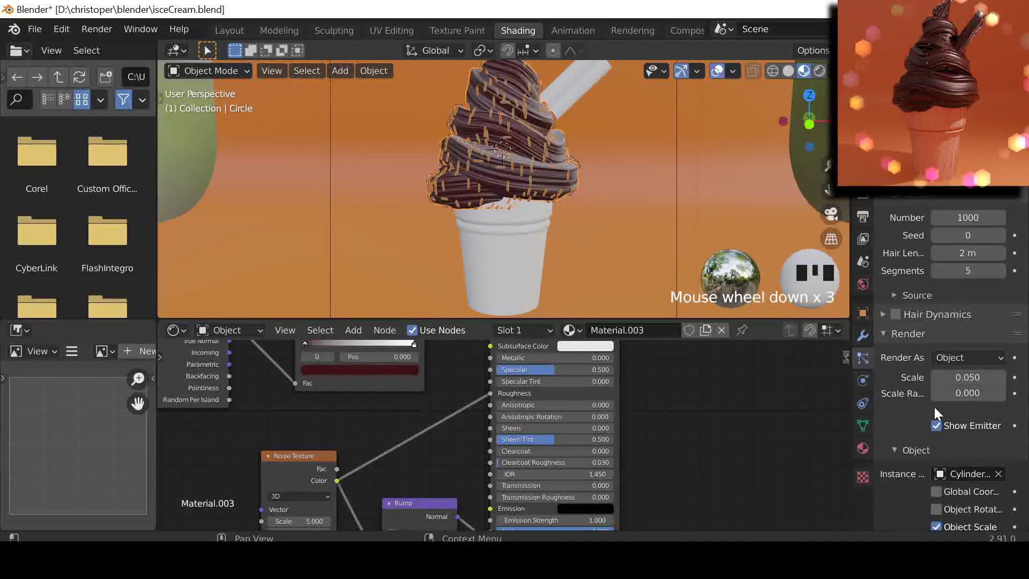
pyautogui.scroll(-1, 933, 412)
pyautogui.click(950, 486)
pyautogui.click(964, 374)
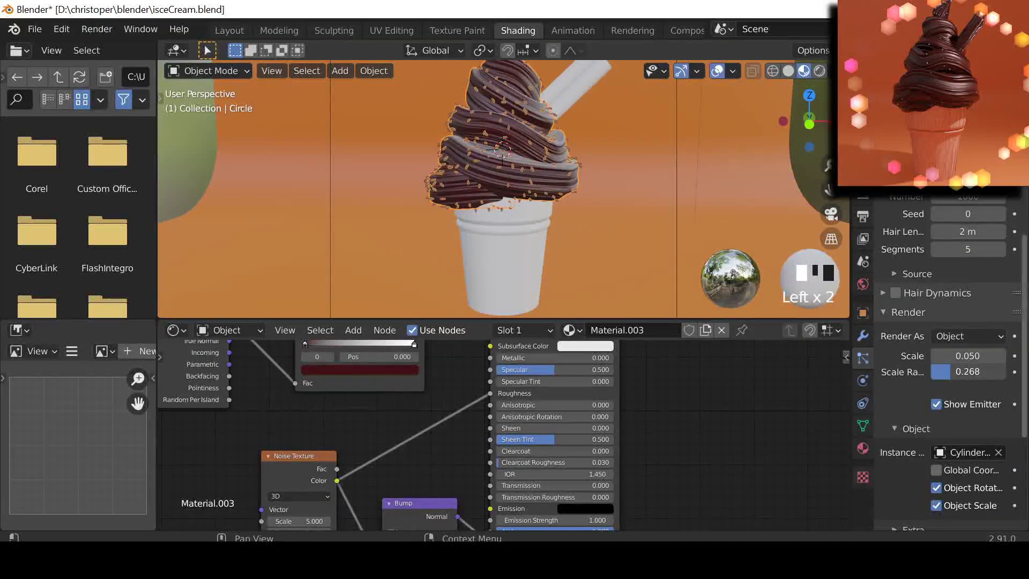
# Select the rear wafer stick through the camera view and create a new material for it in the Shading workspace
pyautogui.click(236, 31)
pyautogui.click(438, 300)
pyautogui.click(438, 300)
pyautogui.click(503, 160)
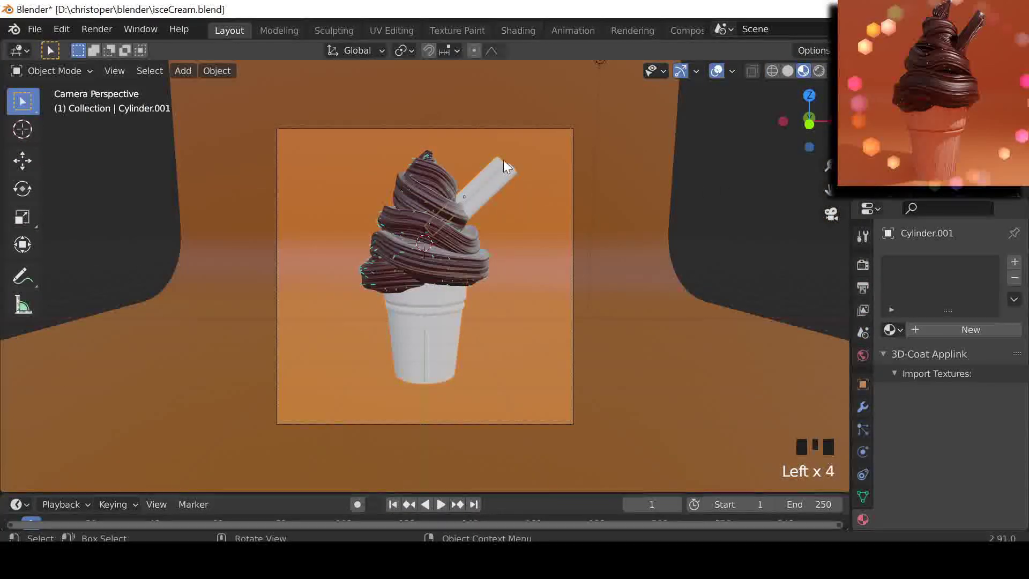
pyautogui.click(516, 31)
pyautogui.click(526, 332)
pyautogui.moveTo(450, 404); pyautogui.dragTo(485, 467, button='middle')
# Add a ColorRamp node and connect its Color output to the stick material's Base Color
pyautogui.hotkey('shift', 'a')
pyautogui.write('co')
pyautogui.click(450, 423)
pyautogui.click(429, 397)
pyautogui.moveTo(460, 406); pyautogui.dragTo(557, 426)
pyautogui.moveTo(423, 392); pyautogui.dragTo(422, 390, button='middle')
# Add a Noise Texture node to the stick material and connect its Color output to the ColorRamp's Fac input
pyautogui.hotkey('shift', 'a')
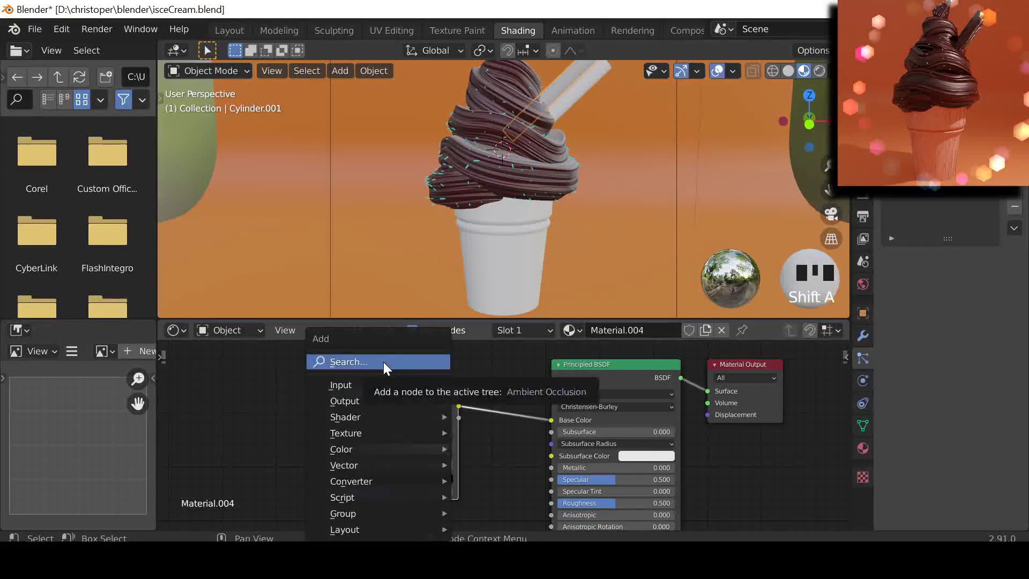
pyautogui.click(383, 362)
pyautogui.write('noi')
pyautogui.press('Return')
pyautogui.click(289, 429)
pyautogui.moveTo(287, 423); pyautogui.dragTo(329, 491)
pyautogui.middleClick(339, 426)
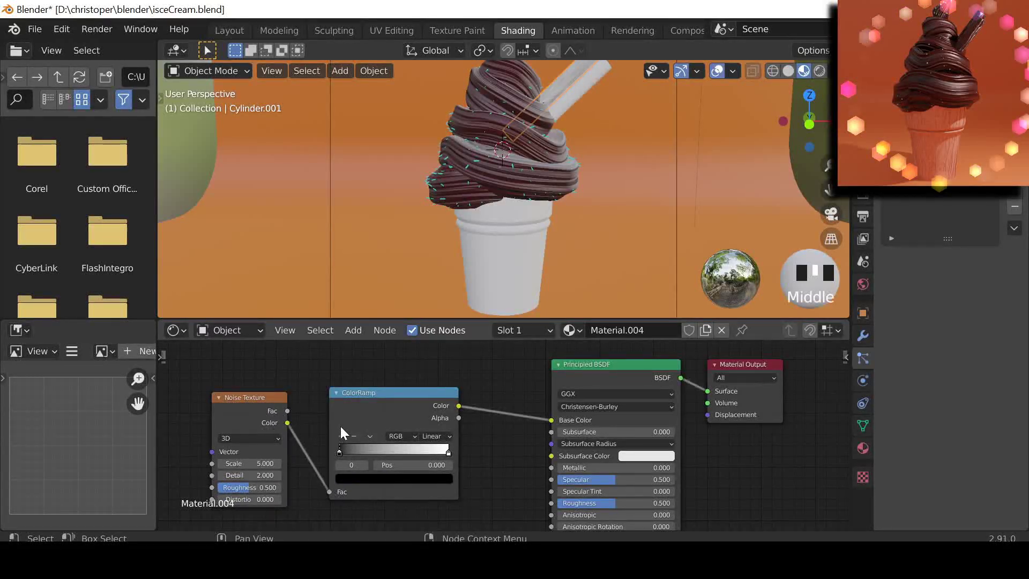
# Connect the stick's Noise Texture Color output to the Principled BSDF's Roughness and Normal inputs, and save the file
pyautogui.moveTo(340, 426); pyautogui.dragTo(276, 394, button='middle')
pyautogui.click(396, 429)
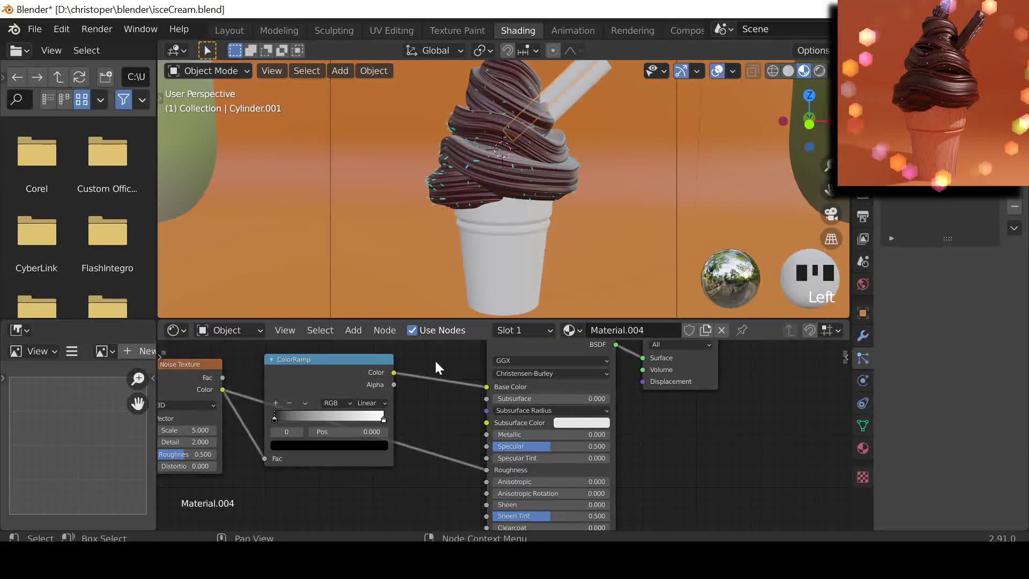
pyautogui.middleClick(435, 380)
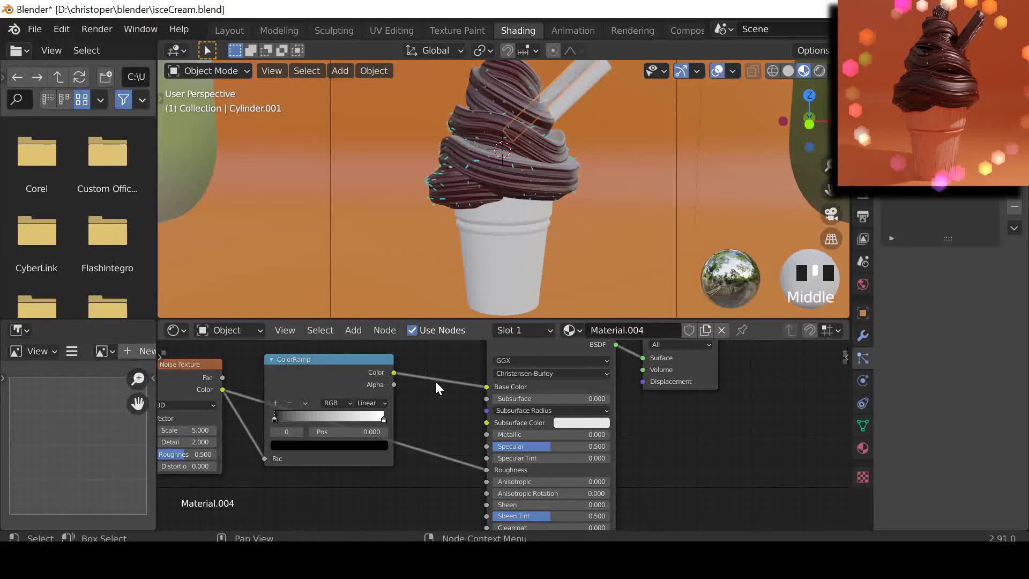
pyautogui.scroll(-3, 435, 380)
pyautogui.moveTo(316, 361); pyautogui.dragTo(511, 527)
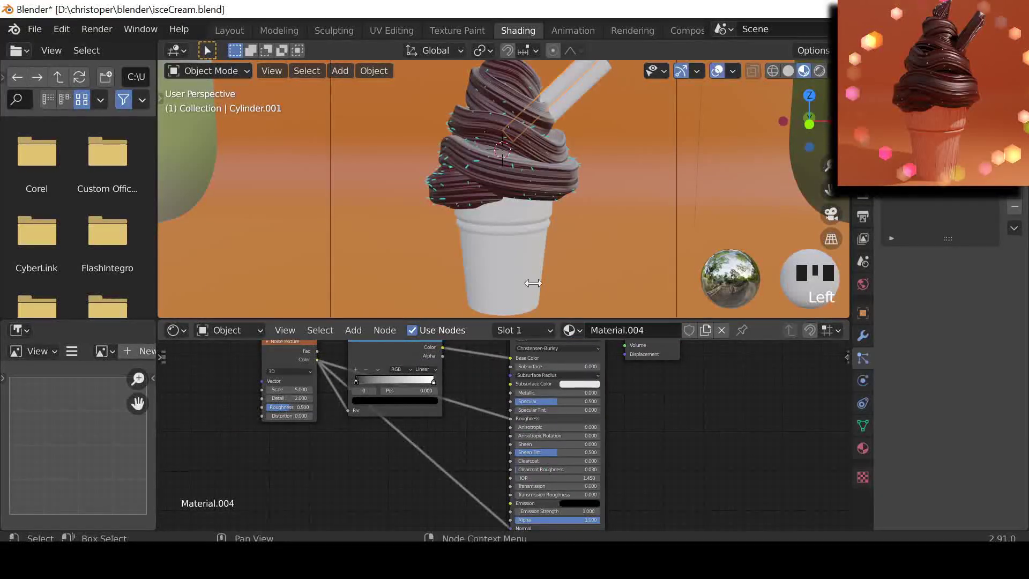
pyautogui.hotkey('ctrl', 's')
pyautogui.hotkey('ctrl', 's')
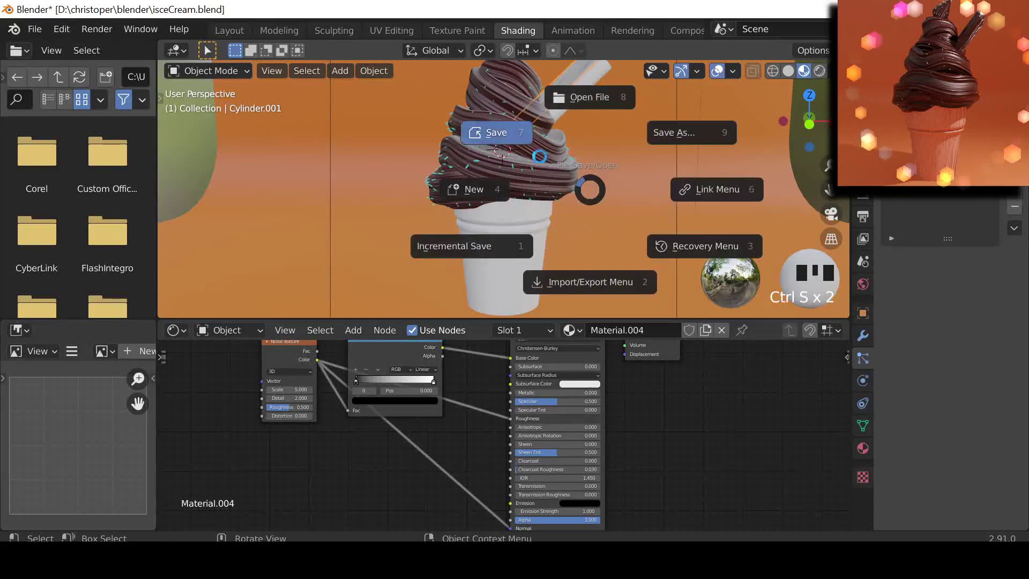
# Insert a Bump node between the stick's Noise Texture and the Principled BSDF's Normal input
pyautogui.scroll(2, 388, 380)
pyautogui.hotkey('shift', 'a')
pyautogui.write('bump')
pyautogui.press('Return')
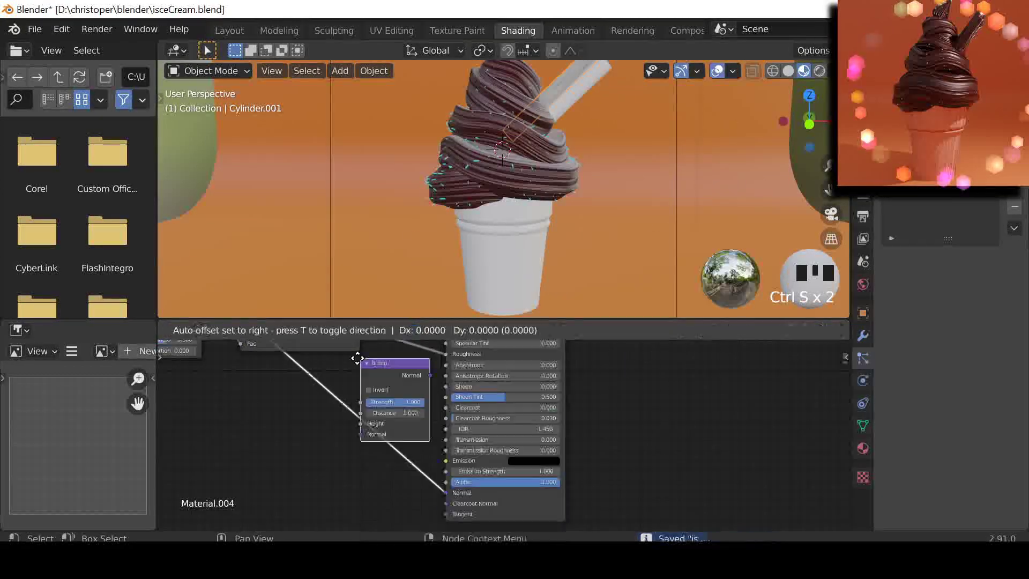
pyautogui.click(358, 357)
pyautogui.moveTo(394, 365); pyautogui.dragTo(372, 417)
pyautogui.click(378, 360)
pyautogui.moveTo(379, 360); pyautogui.dragTo(459, 493, button='middle')
pyautogui.scroll(1, 458, 489)
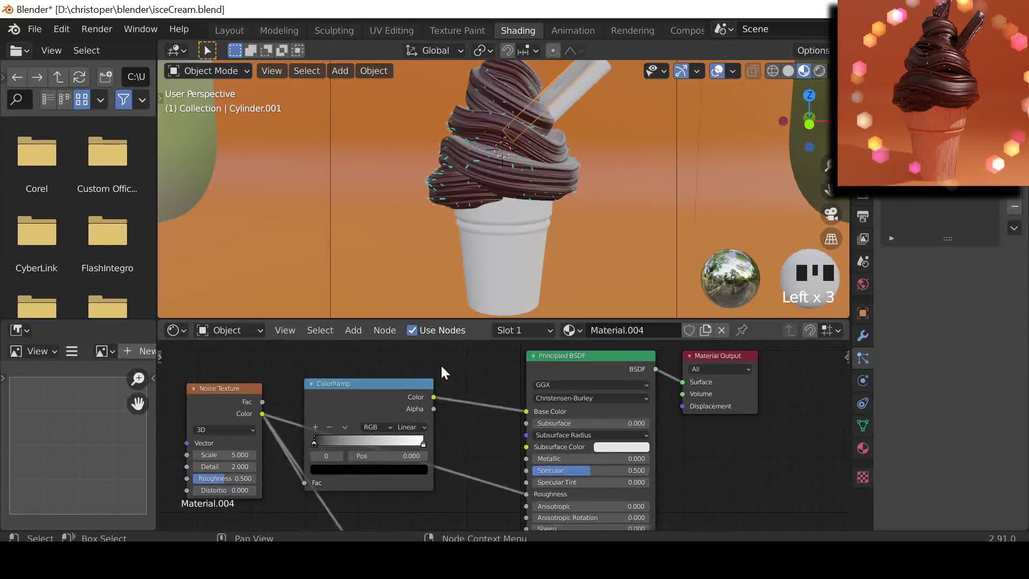
# Color the first stop of the stick's ColorRamp dark red and move it to position 0.552
pyautogui.click(382, 470)
pyautogui.click(402, 371)
pyautogui.click(357, 393)
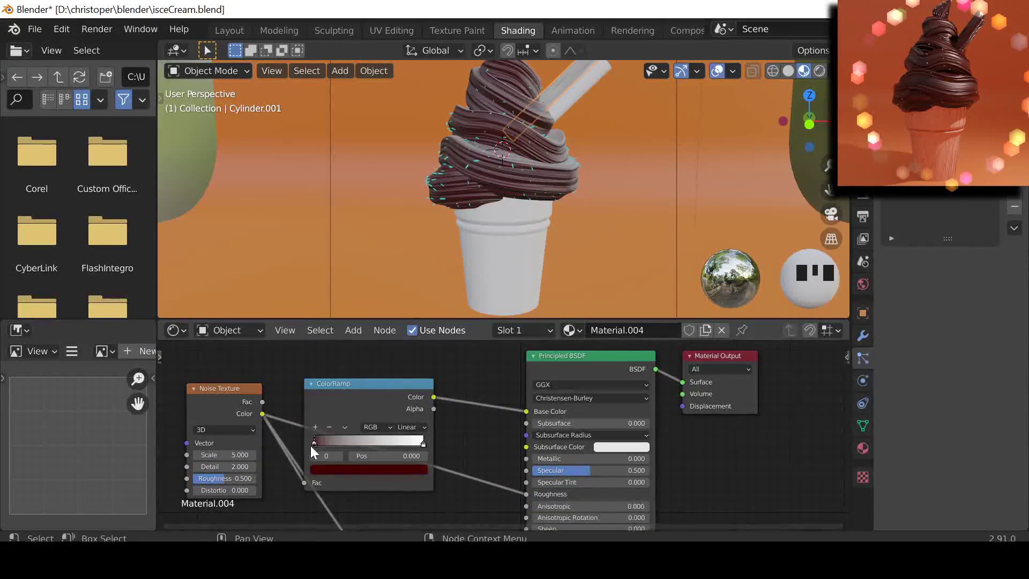
pyautogui.moveTo(312, 446); pyautogui.dragTo(375, 446)
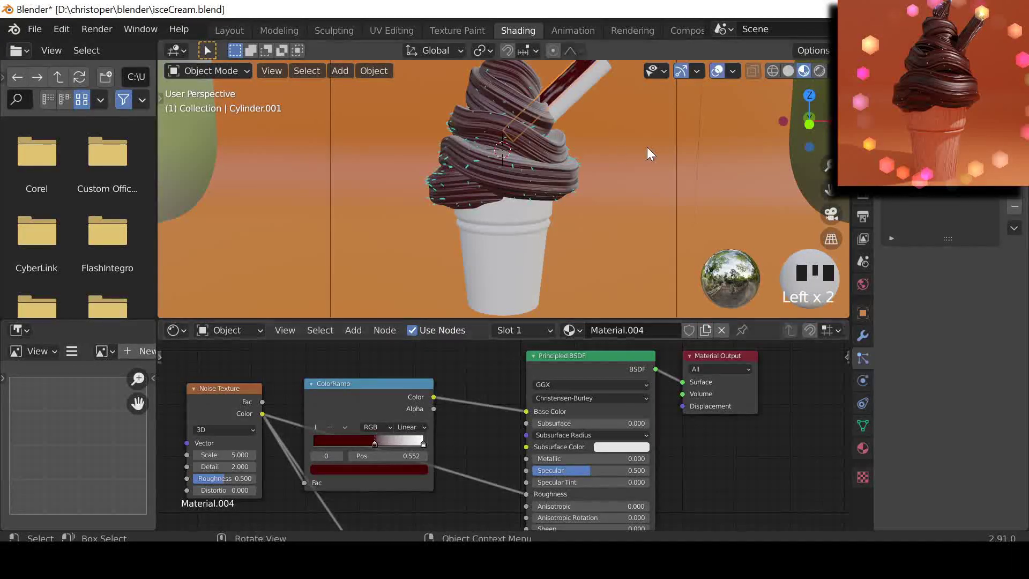
# Save the file and select the other wafer stick, which has no material
pyautogui.moveTo(648, 147); pyautogui.dragTo(490, 173, button='middle')
pyautogui.hotkey('ctrl', 's')
pyautogui.hotkey('ctrl', 's')
pyautogui.click(484, 109)
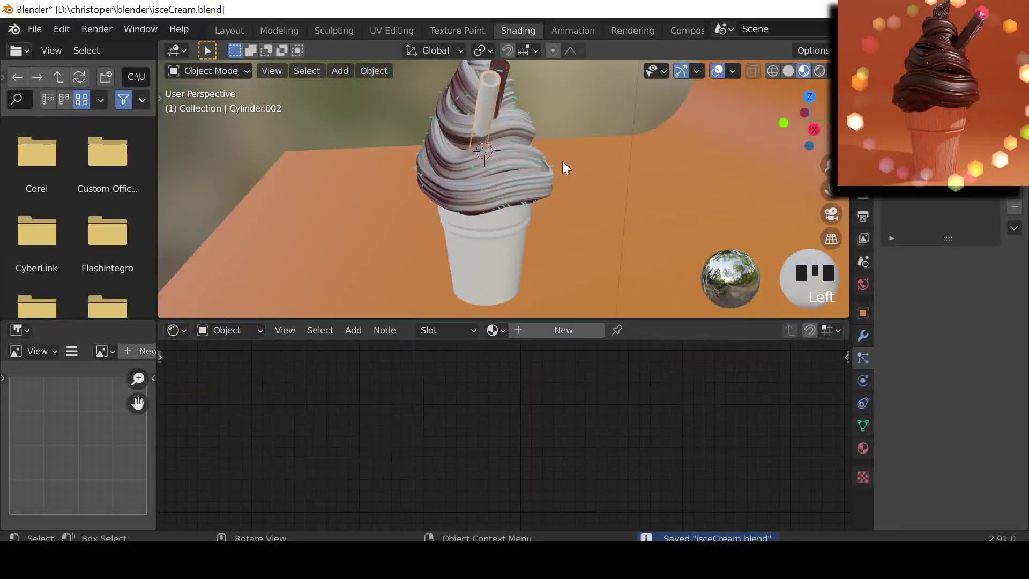
# Move the first stop of the chocolate ice cream's ColorRamp to position 0.497 and view the scene through the camera
pyautogui.moveTo(520, 131); pyautogui.dragTo(516, 157, button='middle')
pyautogui.click(516, 157)
pyautogui.moveTo(341, 446); pyautogui.dragTo(401, 446)
pyautogui.click(831, 215)
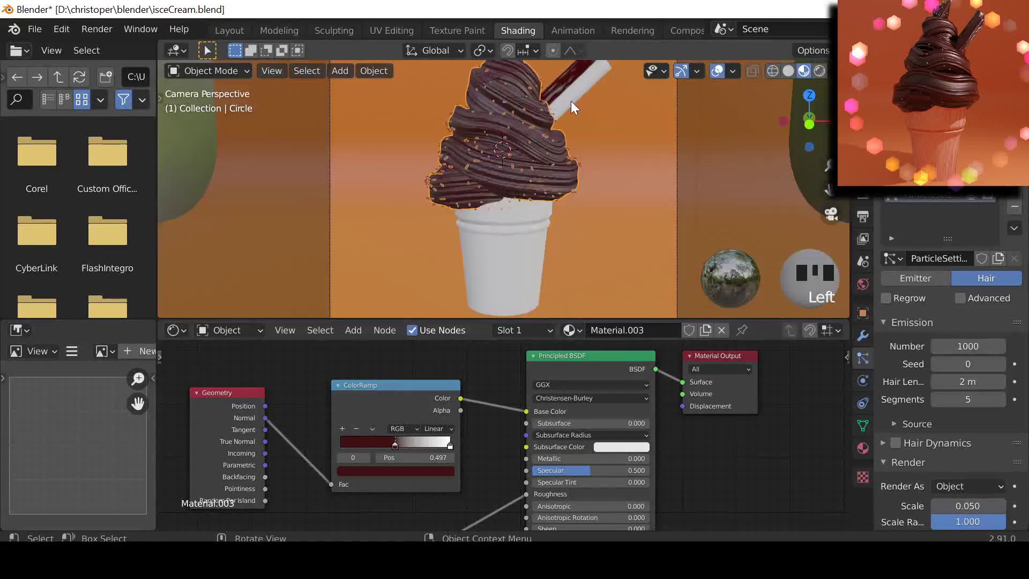
# Assign the existing Material.004 to the wafer stick that has no material
pyautogui.click(571, 101)
pyautogui.click(489, 338)
pyautogui.click(493, 416)
pyautogui.moveTo(470, 369); pyautogui.dragTo(470, 370, button='middle')
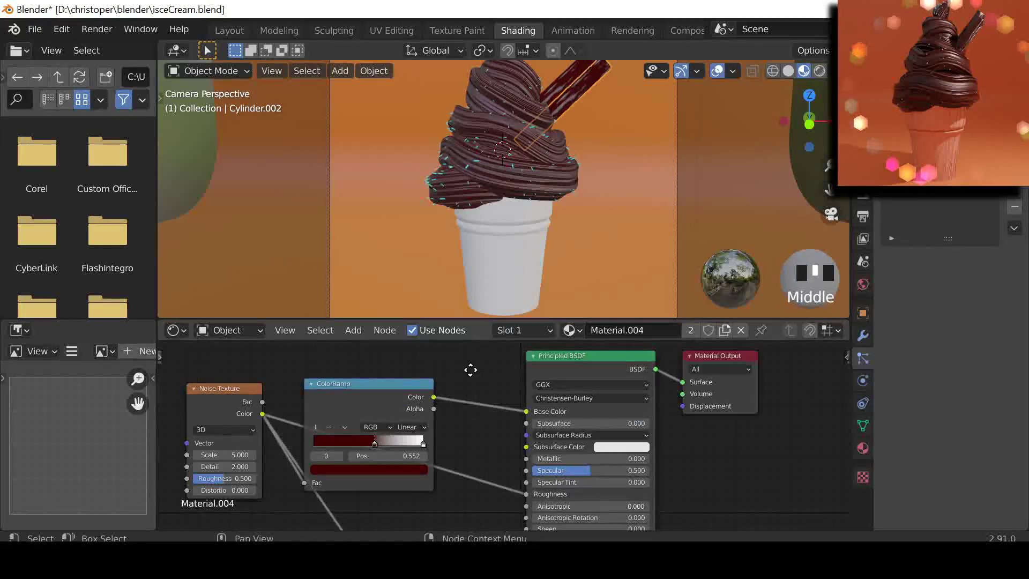
# Create a new material for the cup and save the file
pyautogui.click(474, 232)
pyautogui.click(539, 330)
pyautogui.hotkey('ctrl', 's')
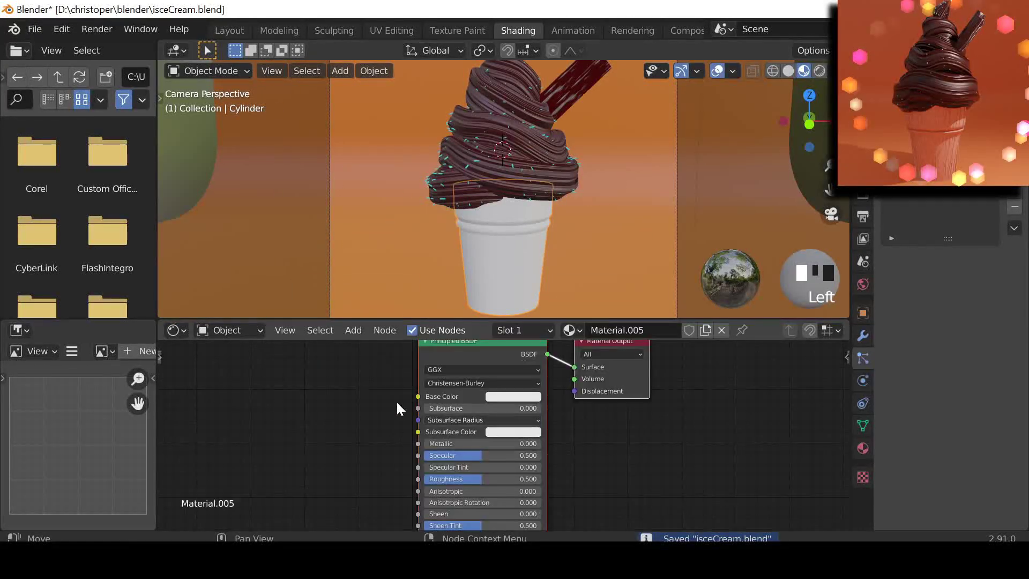
# Add a ColorRamp node to the cup's material and connect its Color output to the Principled BSDF's Base Color
pyautogui.hotkey('shift', 'a')
pyautogui.write('color')
pyautogui.press('Return')
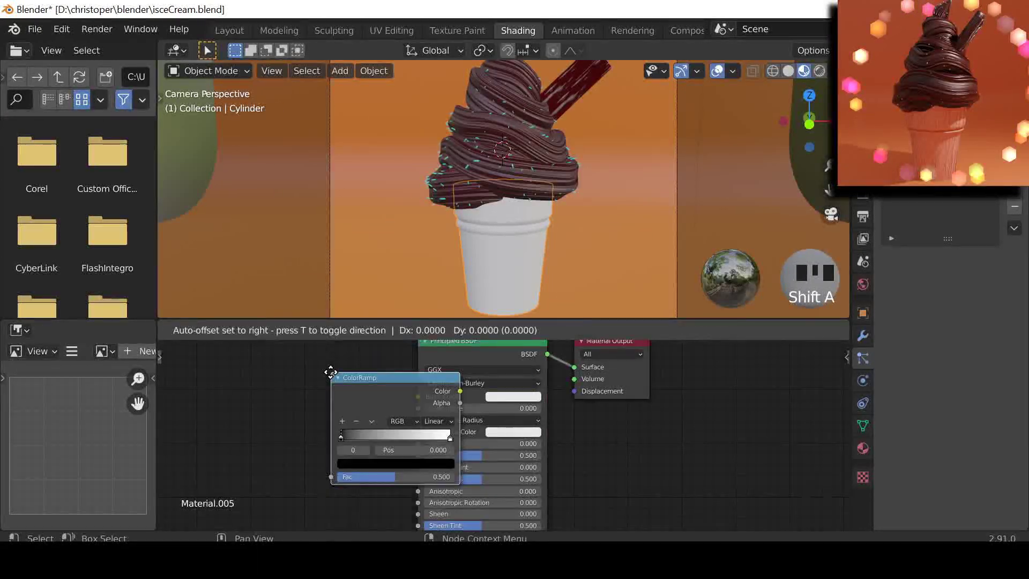
pyautogui.click(236, 371)
pyautogui.moveTo(363, 389); pyautogui.dragTo(419, 397)
# Color the first stop of the cup's ColorRamp orange-brown and move it to position 0.400
pyautogui.moveTo(491, 365); pyautogui.dragTo(590, 357, button='middle')
pyautogui.click(379, 455)
pyautogui.moveTo(434, 378); pyautogui.dragTo(434, 321)
pyautogui.moveTo(374, 349)
pyautogui.mouseDown()
pyautogui.moveTo(362, 355)
pyautogui.moveTo(367, 369)
pyautogui.mouseUp()
pyautogui.moveTo(433, 320); pyautogui.dragTo(434, 326)
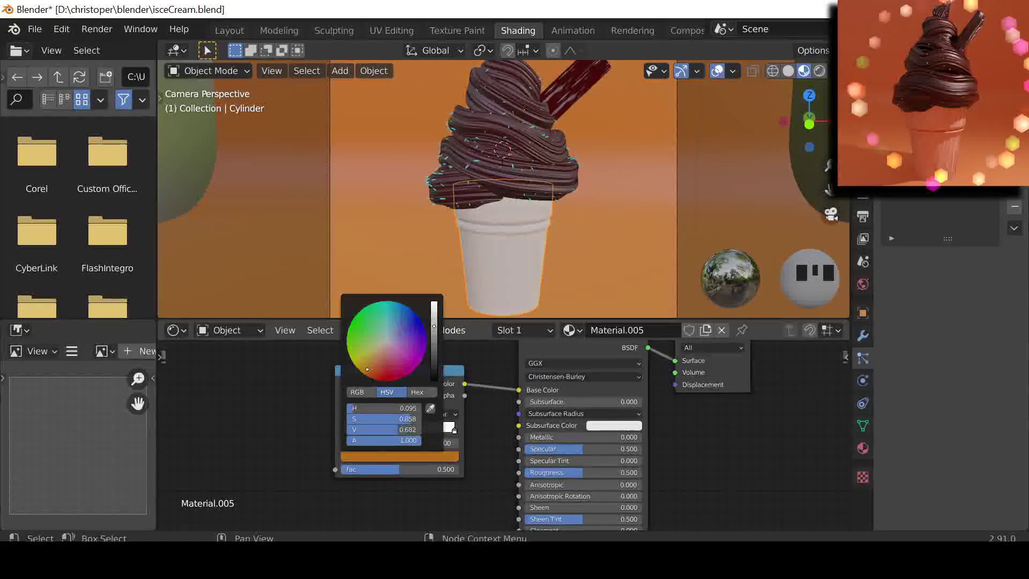
pyautogui.moveTo(345, 428); pyautogui.dragTo(388, 428)
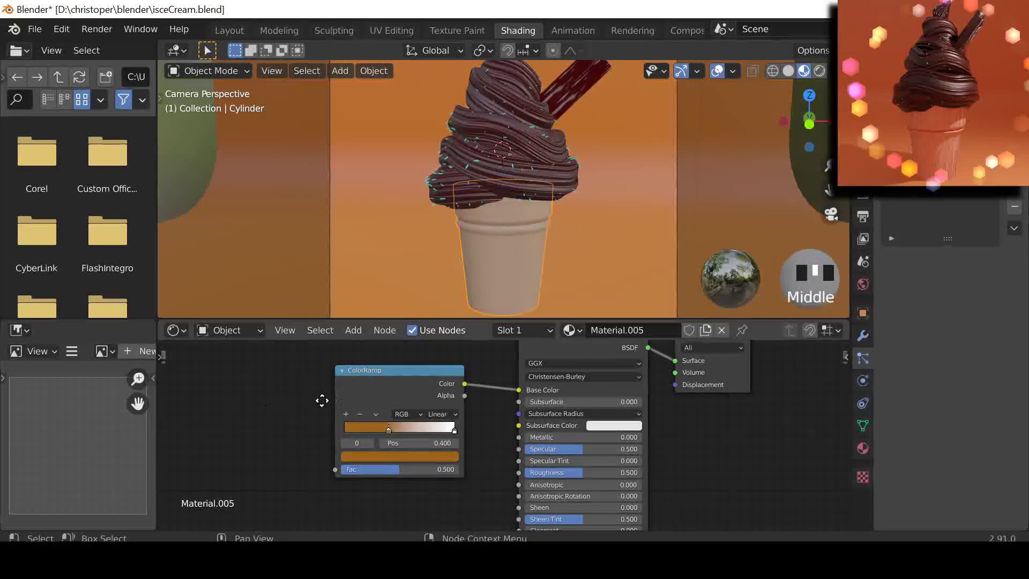
# Add a Noise Texture node to the cup's material and connect its Color output to the ColorRamp's Fac input
pyautogui.moveTo(322, 400); pyautogui.dragTo(401, 395, button='middle')
pyautogui.hotkey('shift', 'a')
pyautogui.write('noi')
pyautogui.press('Return')
pyautogui.click(306, 364)
pyautogui.moveTo(381, 395); pyautogui.dragTo(418, 465)
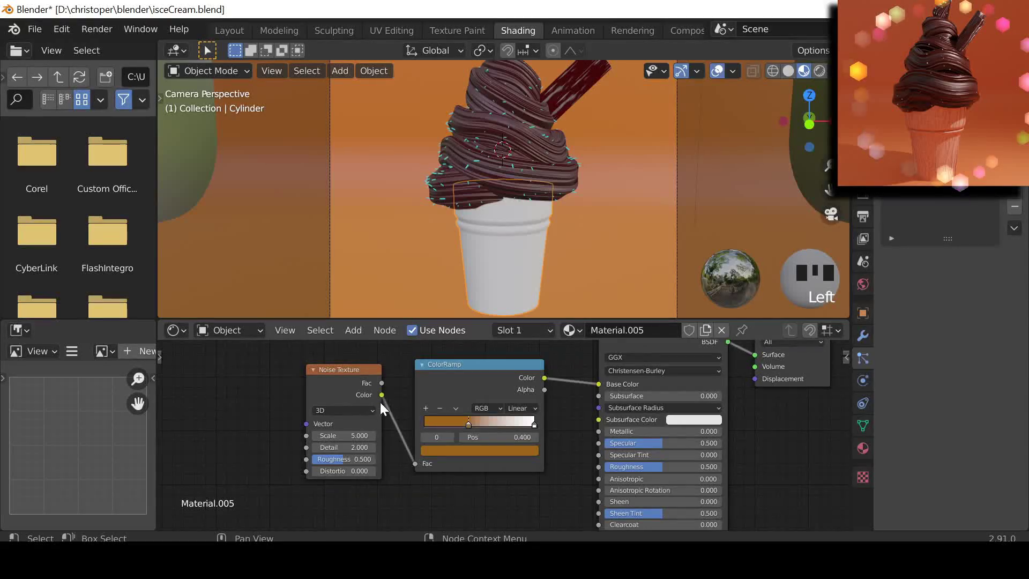
# Recolor the first stop of the cup's ColorRamp tan (H 0.092, S 0.689, V 0.748) and set the material's Roughness to 0
pyautogui.moveTo(402, 369); pyautogui.dragTo(287, 359, button='middle')
pyautogui.click(359, 442)
pyautogui.moveTo(398, 327); pyautogui.dragTo(397, 300)
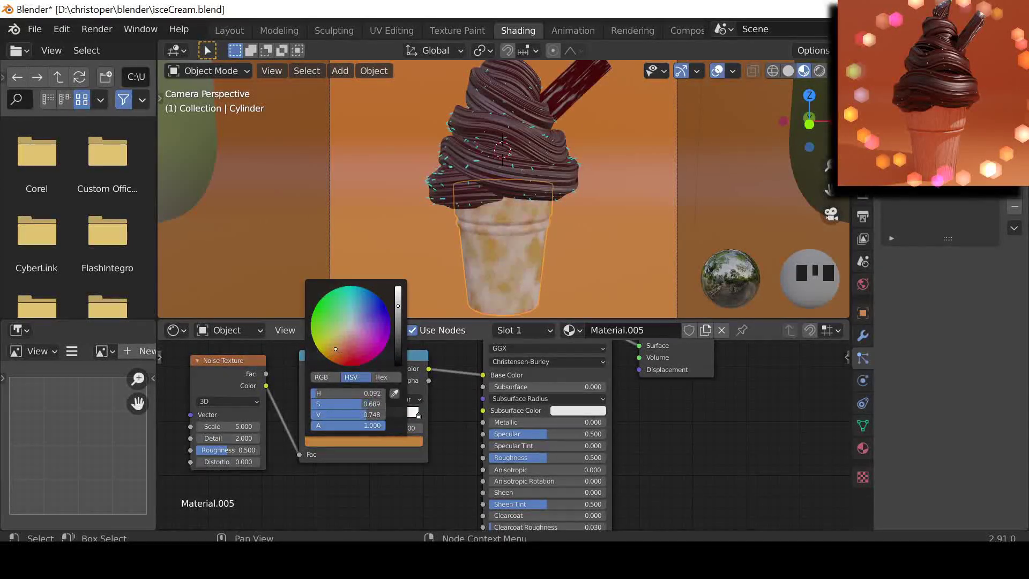
pyautogui.moveTo(537, 457); pyautogui.dragTo(465, 427, button='middle')
pyautogui.moveTo(466, 427); pyautogui.dragTo(416, 429)
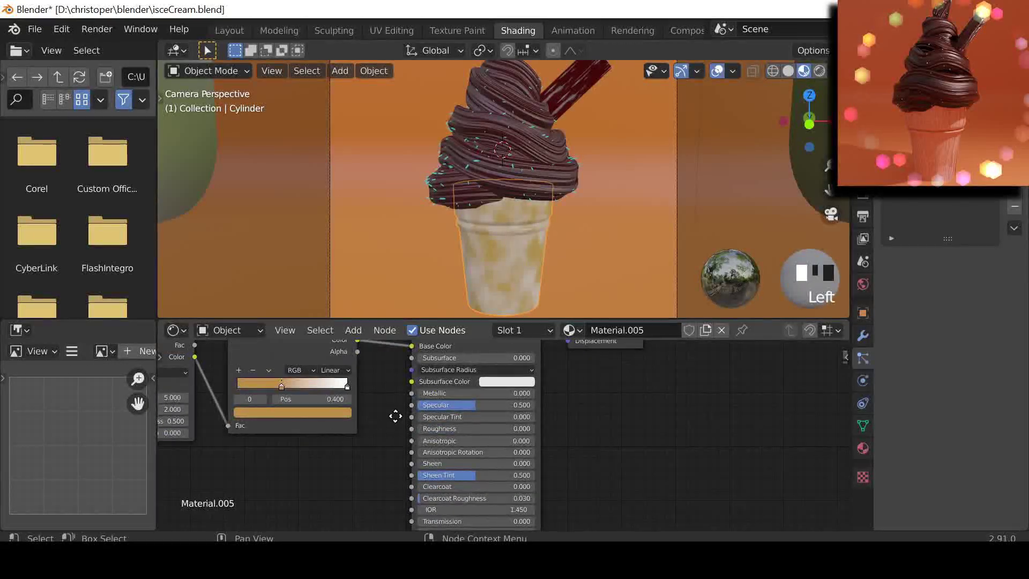
# Add a Bump node to the cup's material, connect it to the Principled BSDF's Normal input, and save the file
pyautogui.moveTo(321, 420); pyautogui.dragTo(424, 400, button='middle')
pyautogui.hotkey('shift', 'a')
pyautogui.write('bum')
pyautogui.press('Return')
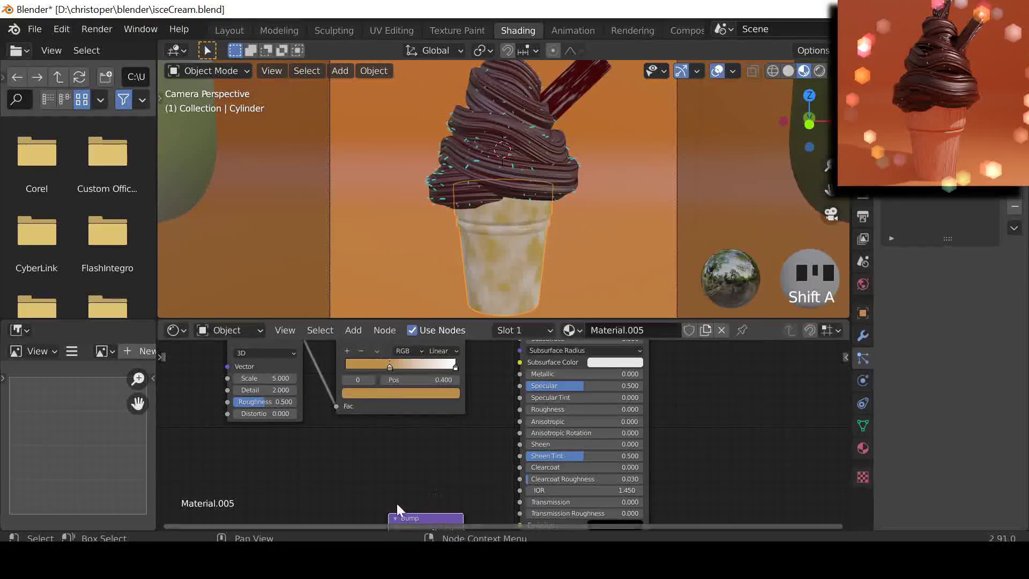
pyautogui.click(389, 461)
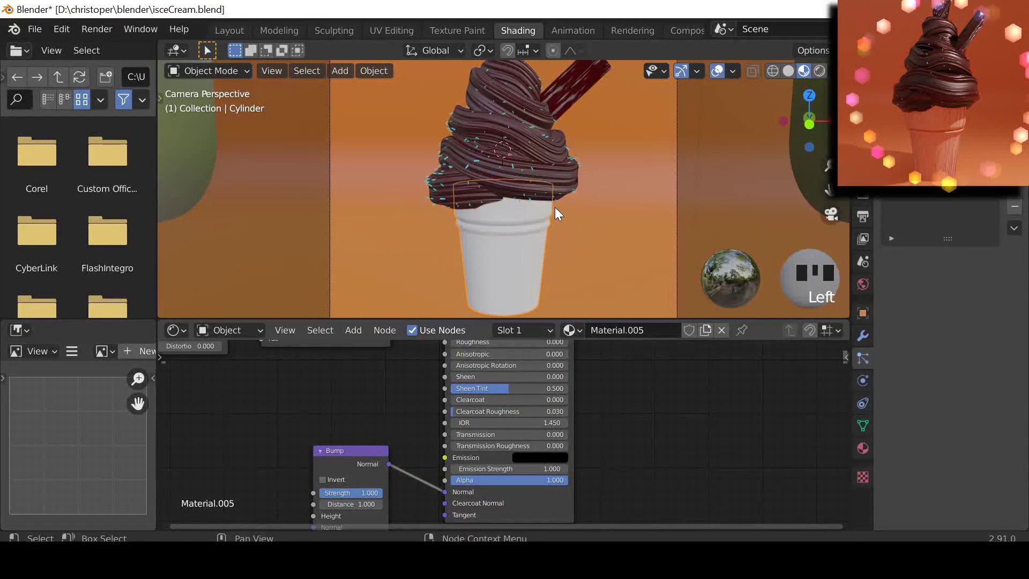
pyautogui.hotkey('ctrl', 's')
pyautogui.click(457, 150)
# Connect the cup's Noise Texture Color output to the Bump node's Height input and save the file
pyautogui.moveTo(321, 418); pyautogui.dragTo(392, 435, button='middle')
pyautogui.scroll(-2, 390, 432)
pyautogui.moveTo(401, 413)
pyautogui.mouseDown()
pyautogui.moveTo(448, 434)
pyautogui.moveTo(400, 431)
pyautogui.moveTo(421, 512)
pyautogui.mouseUp()
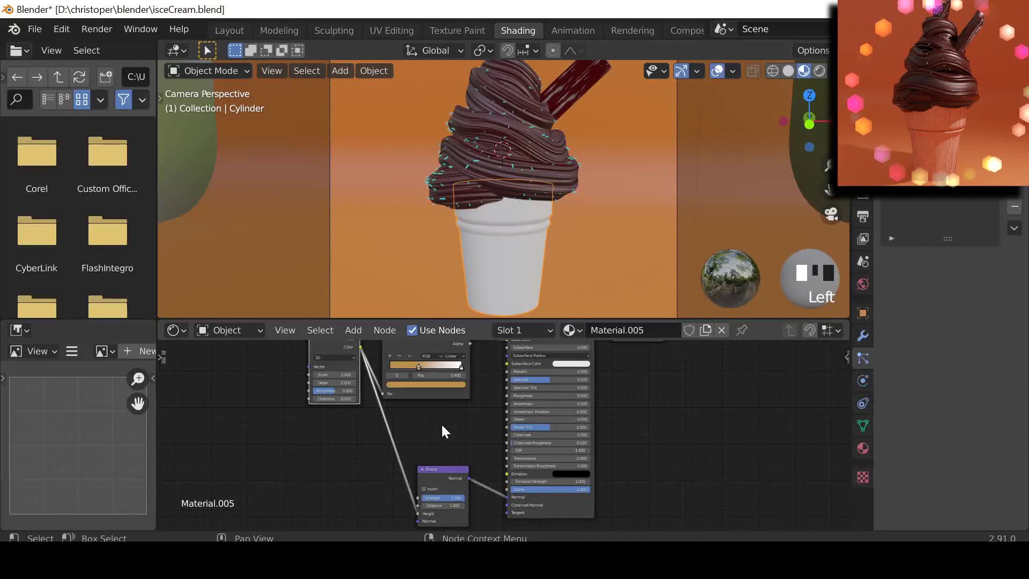
pyautogui.scroll(5, 443, 429)
pyautogui.hotkey('ctrl', 's')
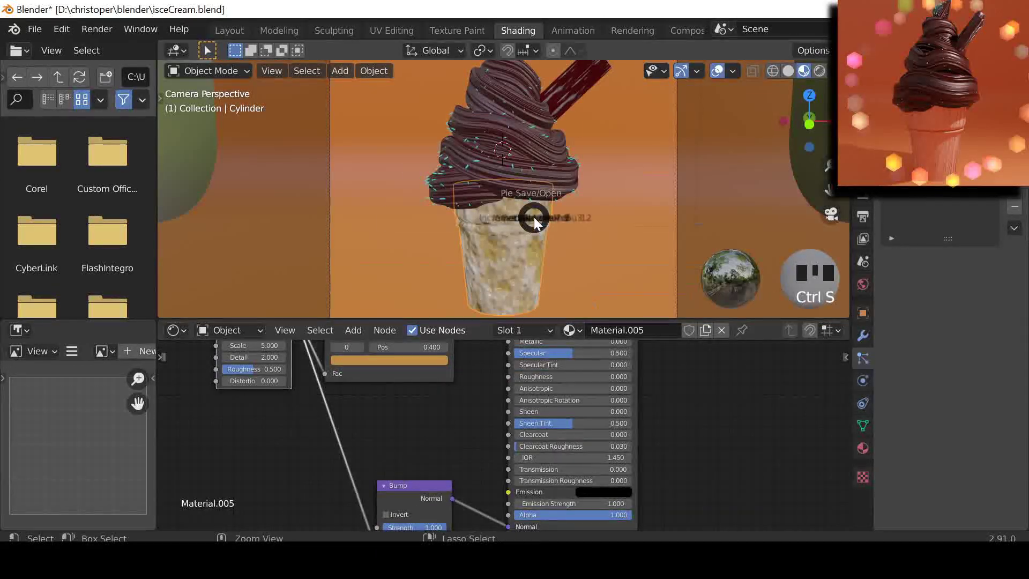
pyautogui.click(424, 161)
# Set the cup's Noise Texture Detail to 16 and Scale to 15
pyautogui.moveTo(338, 418); pyautogui.dragTo(443, 450, button='middle')
pyautogui.scroll(2, 390, 415)
pyautogui.moveTo(390, 416); pyautogui.dragTo(390, 417)
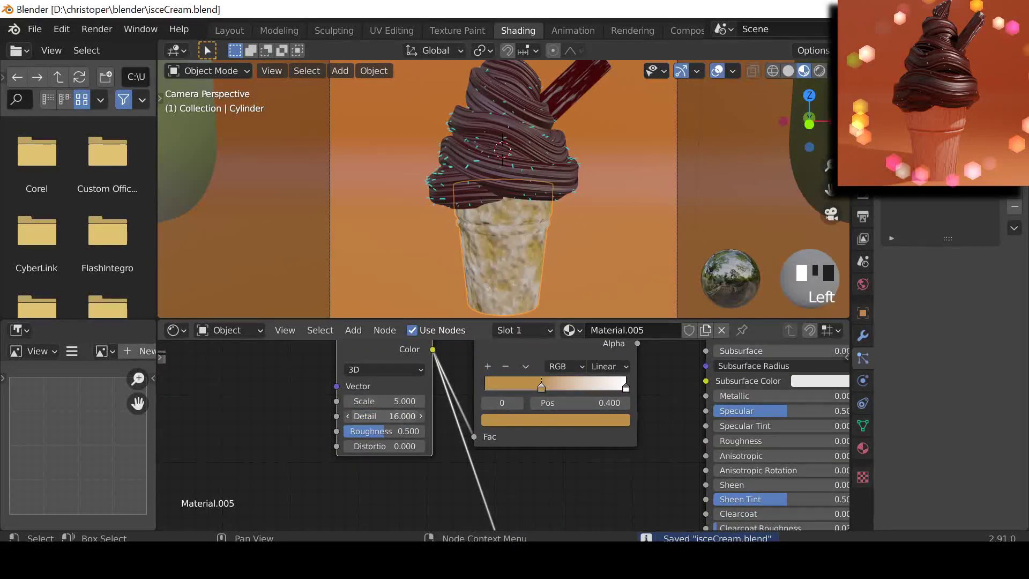
pyautogui.doubleClick(383, 400)
pyautogui.write('15')
pyautogui.press('Return')
# Move the first stop of the cup's ColorRamp to position 0.688 and save the file
pyautogui.moveTo(622, 384); pyautogui.dragTo(608, 385, button='middle')
pyautogui.moveTo(530, 384); pyautogui.dragTo(568, 387)
pyautogui.moveTo(634, 447); pyautogui.dragTo(510, 427, button='middle')
pyautogui.press('s')
pyautogui.click(576, 184)
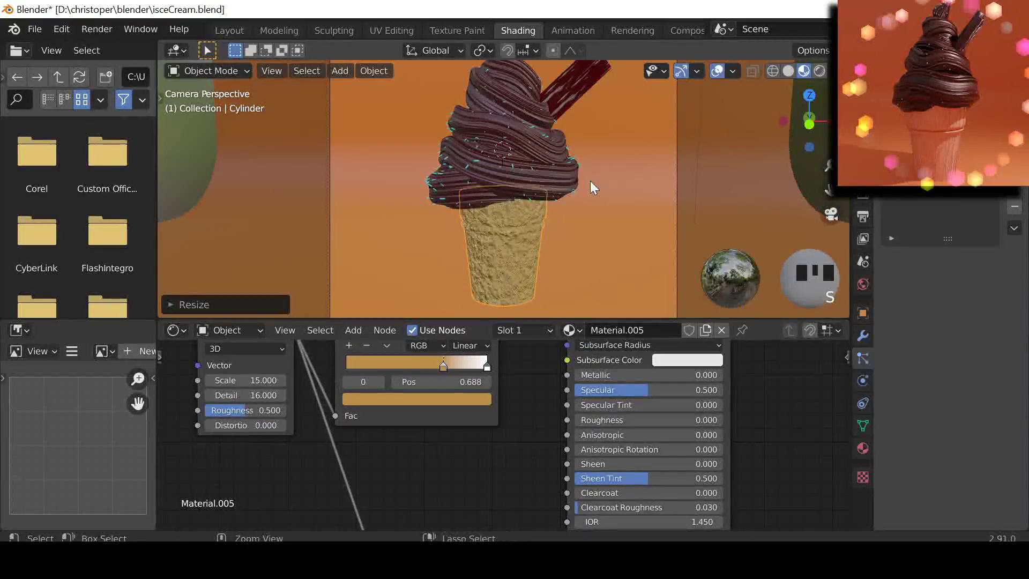
pyautogui.hotkey('ctrl', 's')
pyautogui.click(553, 131)
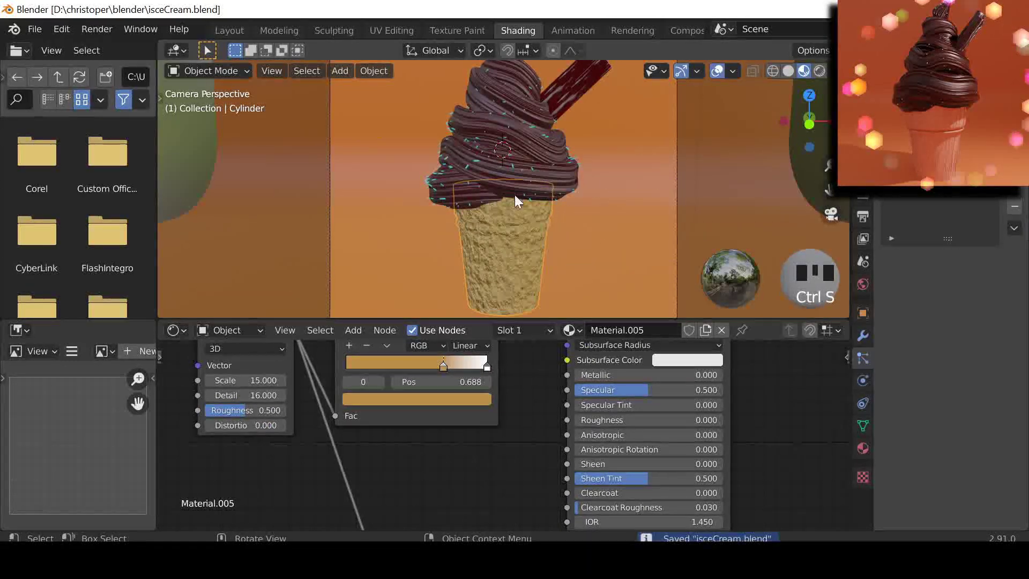
# Switch to the Layout workspace and display the viewport in rendered shading
pyautogui.click(229, 30)
pyautogui.press('z')
pyautogui.click(596, 92)
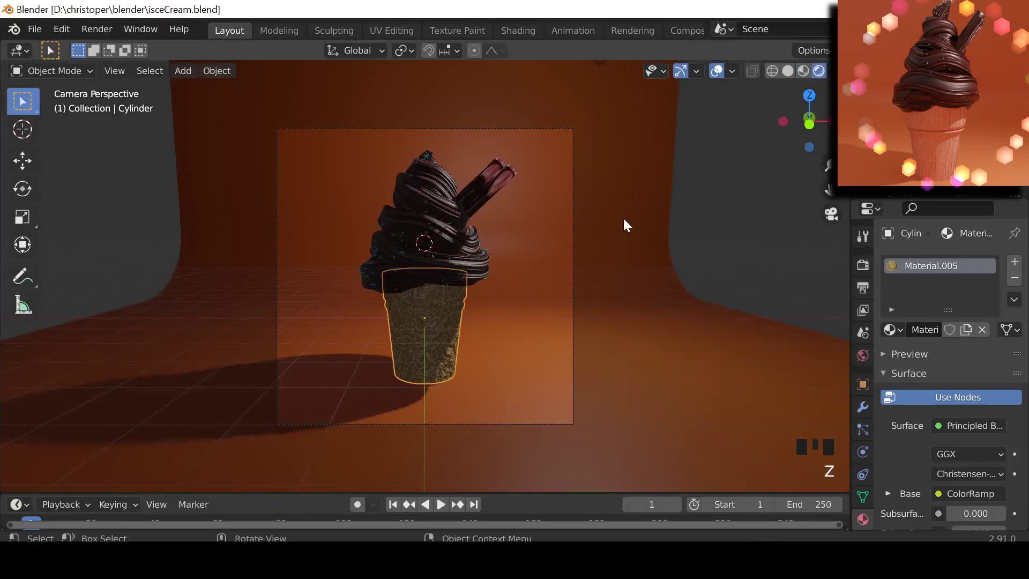
# Change the scene's light to an Area light and move it along the negative global Y axis
pyautogui.scroll(-5, 913, 214)
pyautogui.scroll(-3, 911, 134)
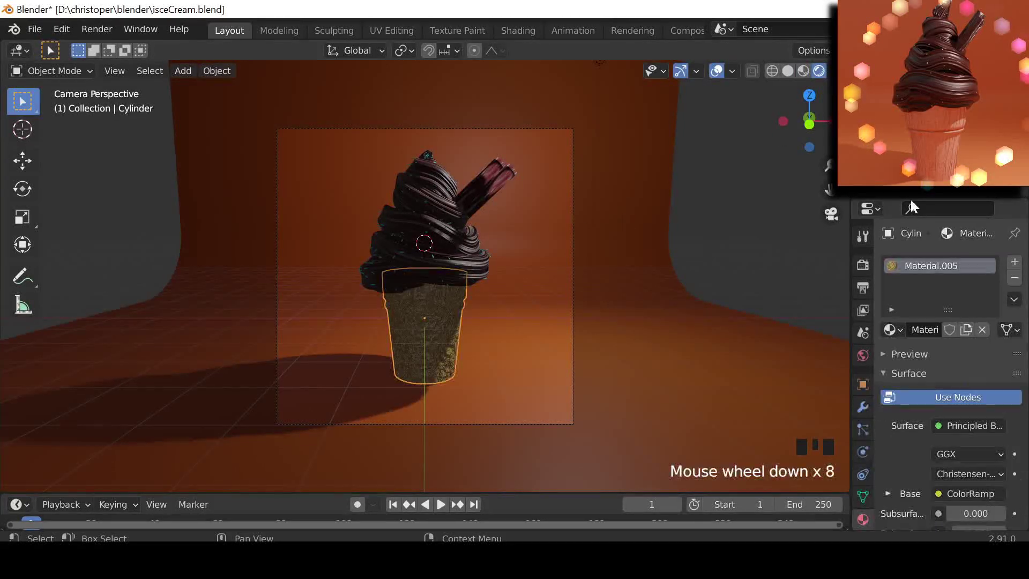
pyautogui.click(911, 134)
pyautogui.click(1004, 329)
pyautogui.press('g')
pyautogui.press('y')
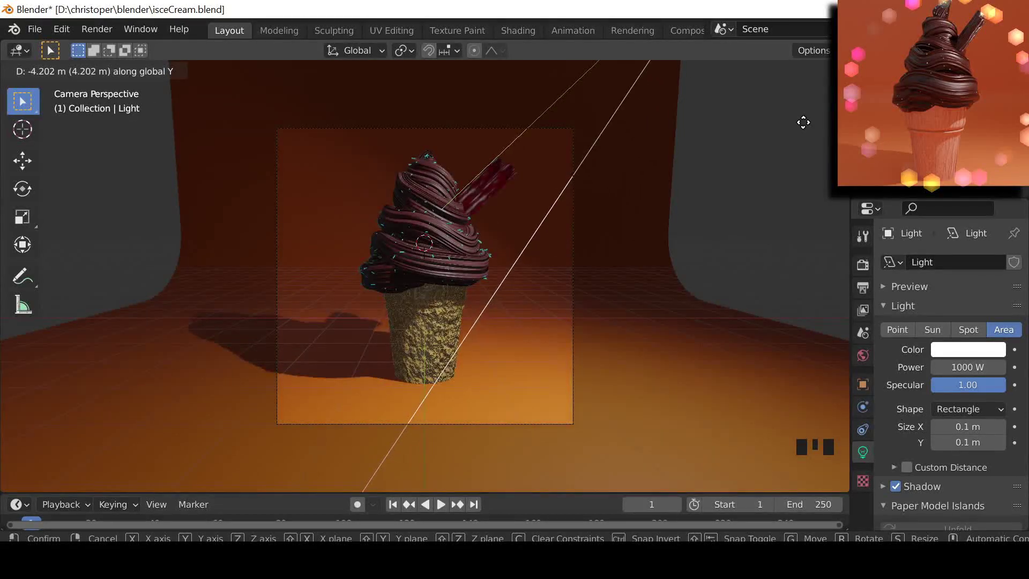
pyautogui.click(781, 156)
# Select the front wafer stick, open its material in the Shading workspace, and save the file
pyautogui.click(490, 178)
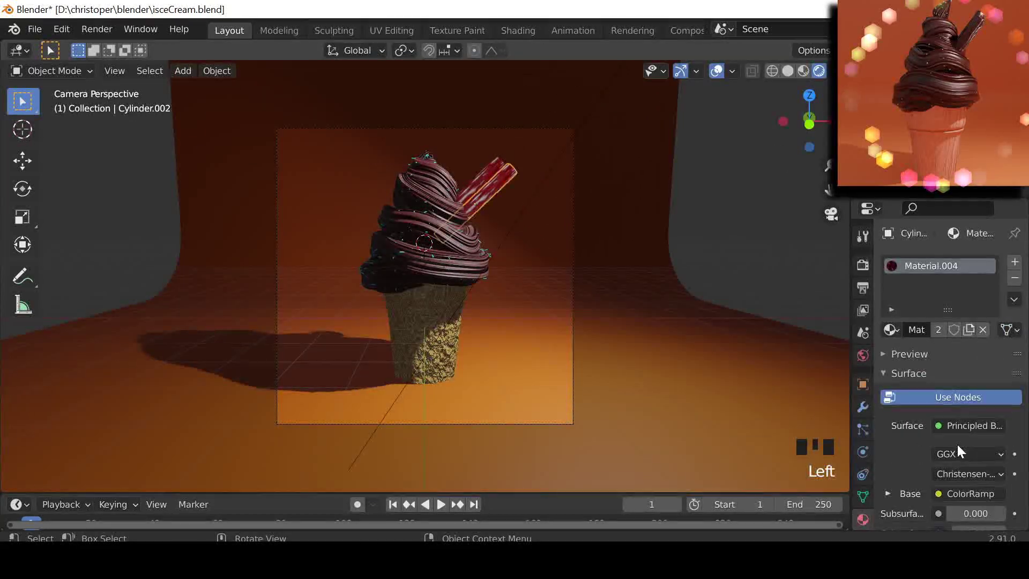
pyautogui.scroll(-3, 874, 385)
pyautogui.click(517, 30)
pyautogui.hotkey('ctrl', 'q')
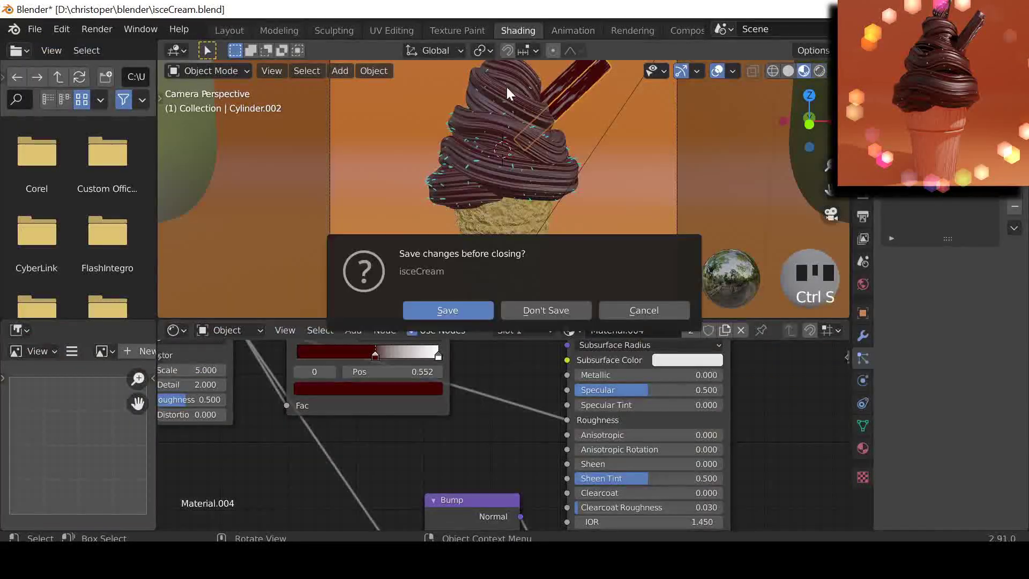
pyautogui.click(612, 307)
pyautogui.hotkey('ctrl', 's')
pyautogui.click(432, 193)
# Lighten the dark red first stop of the stick's ColorRamp slightly and move it to position 0.576
pyautogui.moveTo(517, 424); pyautogui.dragTo(625, 479, button='middle')
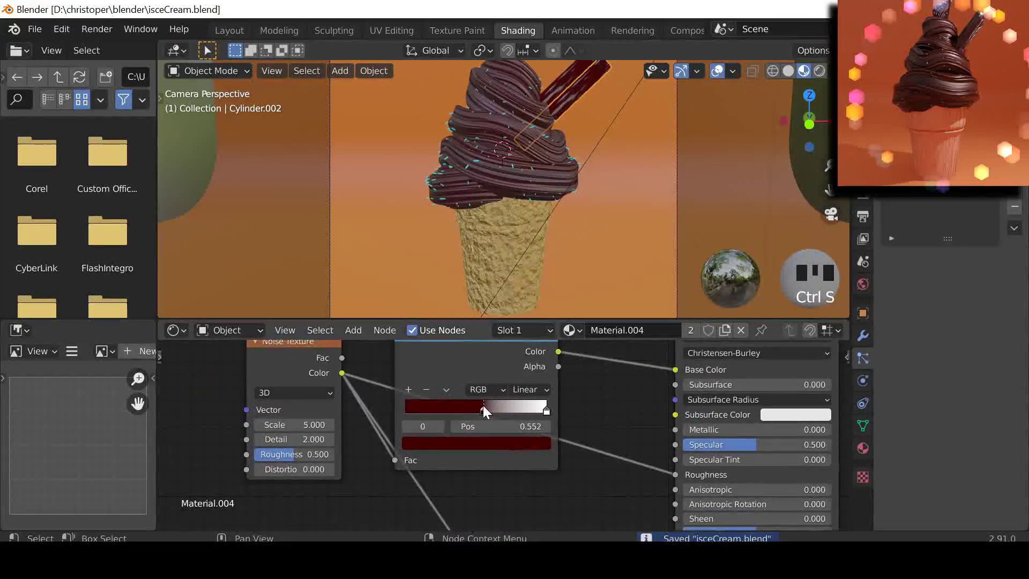
pyautogui.click(497, 442)
pyautogui.moveTo(519, 320)
pyautogui.mouseDown()
pyautogui.moveTo(520, 329)
pyautogui.moveTo(519, 316)
pyautogui.mouseUp()
pyautogui.click(457, 335)
pyautogui.click(483, 410)
pyautogui.moveTo(483, 410)
pyautogui.mouseDown()
pyautogui.moveTo(510, 409)
pyautogui.moveTo(488, 413)
pyautogui.mouseUp()
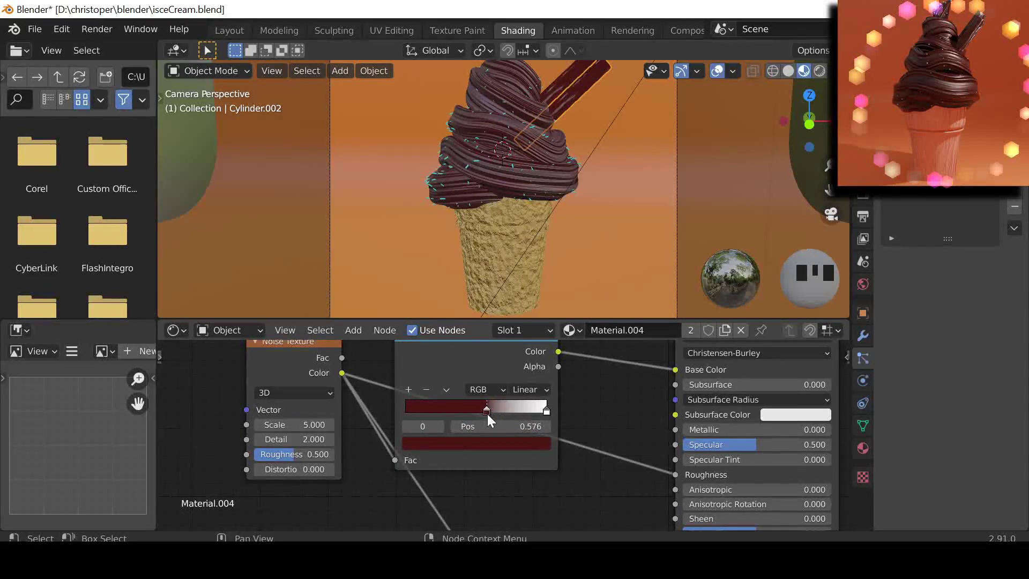
# Return to the Layout workspace to check the stick's rendered look, and save the file
pyautogui.click(229, 30)
pyautogui.click(676, 184)
pyautogui.hotkey('ctrl', 's')
pyautogui.hotkey('ctrl', 's')
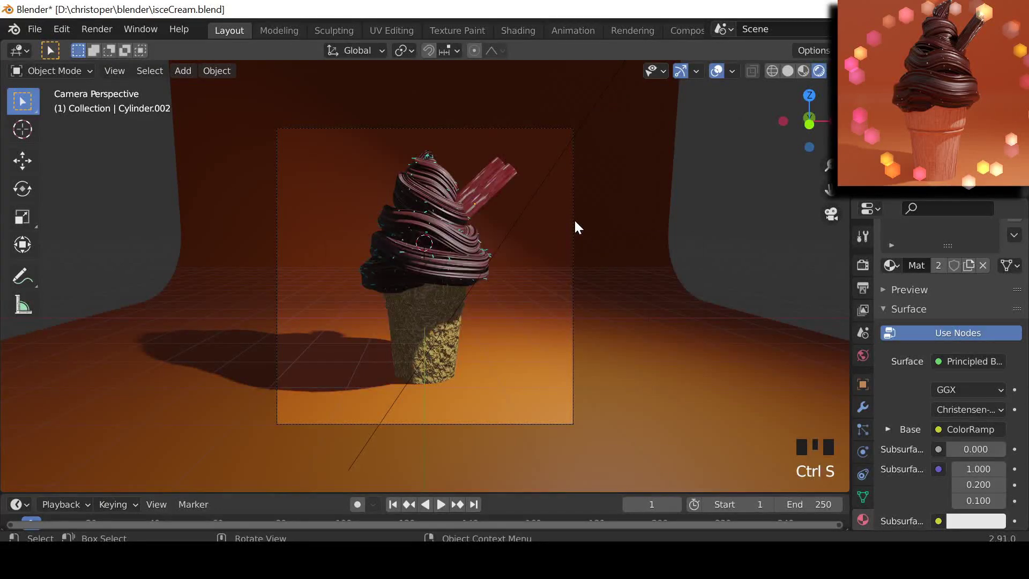
# Recolor the white last stop of the stick's ColorRamp red, return to the Layout workspace, and save the file
pyautogui.click(517, 30)
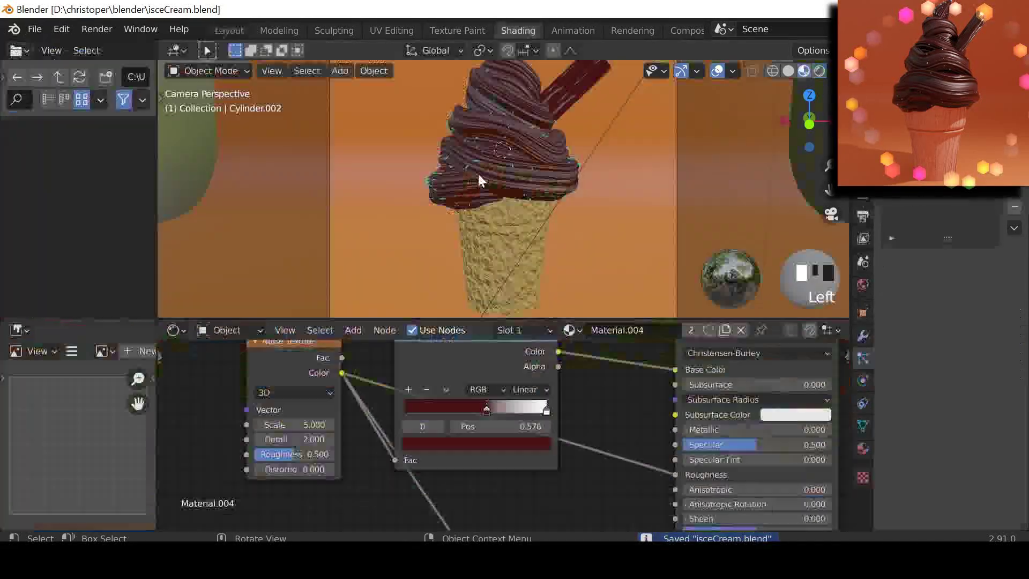
pyautogui.click(546, 410)
pyautogui.click(476, 443)
pyautogui.moveTo(519, 250); pyautogui.dragTo(423, 313)
pyautogui.click(230, 30)
pyautogui.hotkey('ctrl', 's')
pyautogui.hotkey('ctrl', 's')
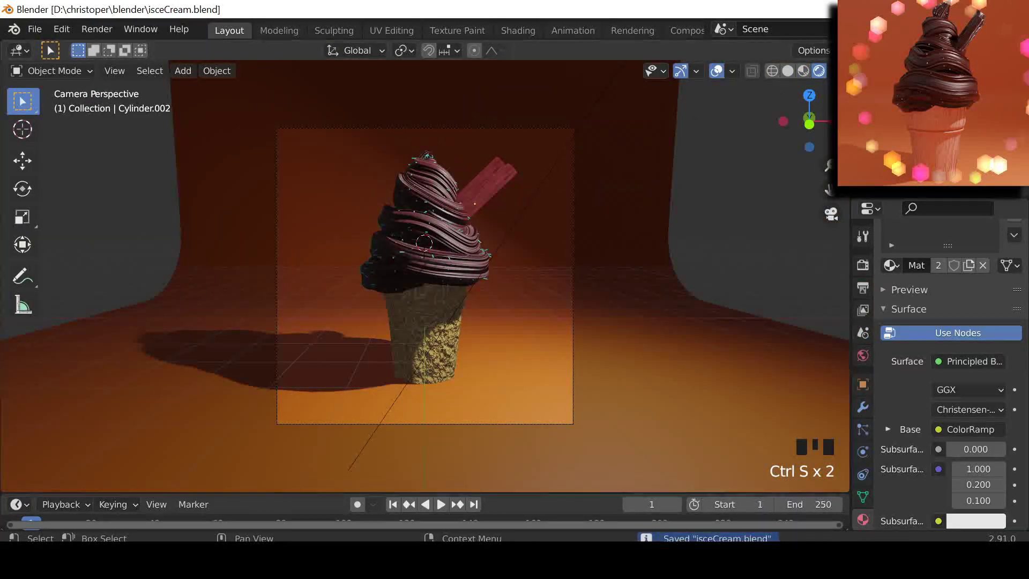
# Set the area light's color to a pale peach-pink
pyautogui.scroll(-2, 702, 119)
pyautogui.click(588, 102)
pyautogui.click(962, 293)
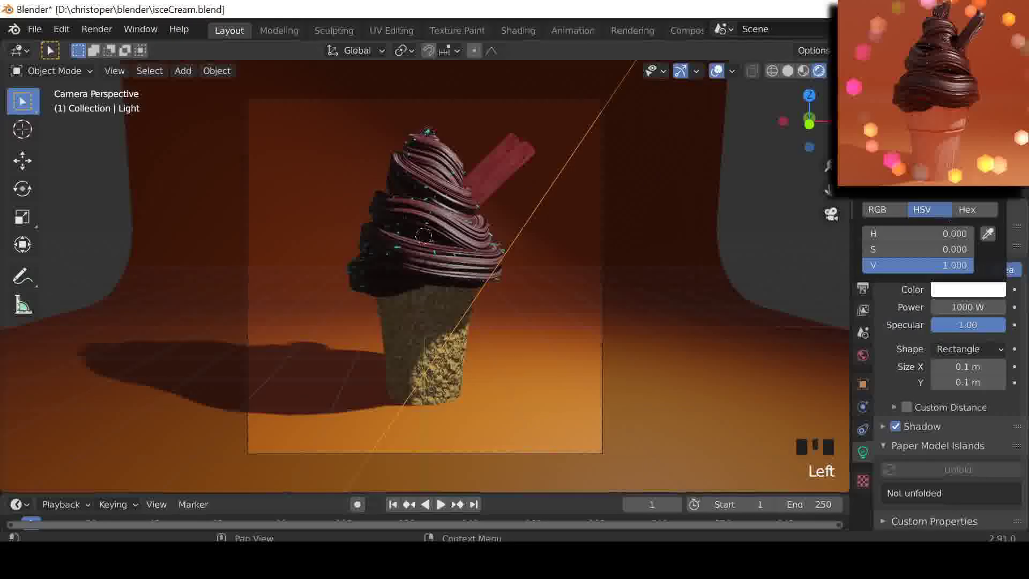
pyautogui.moveTo(927, 137); pyautogui.dragTo(931, 148)
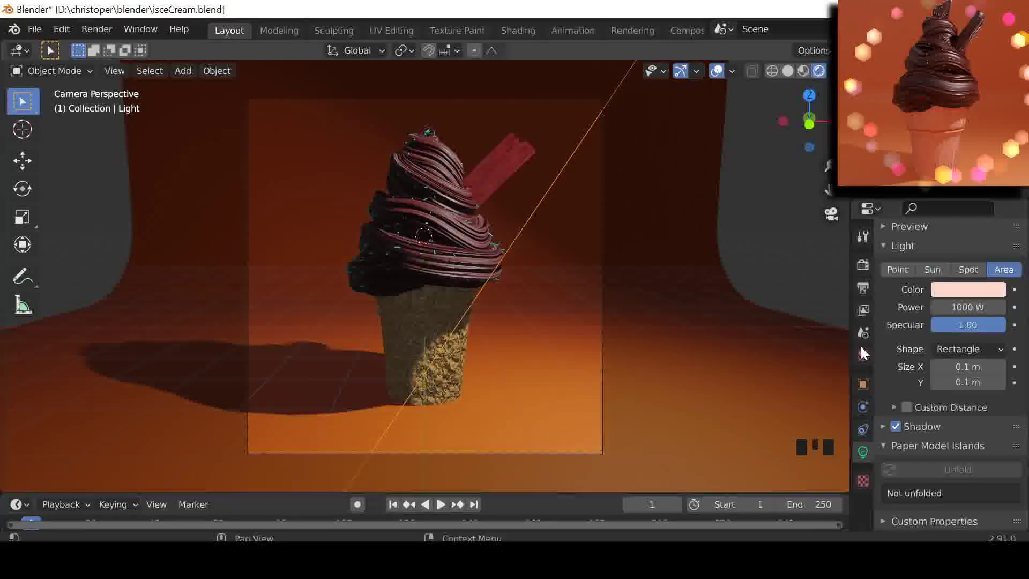
# Set the world background color to a soft peach-brown (H 0.065, S 0.392, V 0.676) and save the file
pyautogui.click(862, 352)
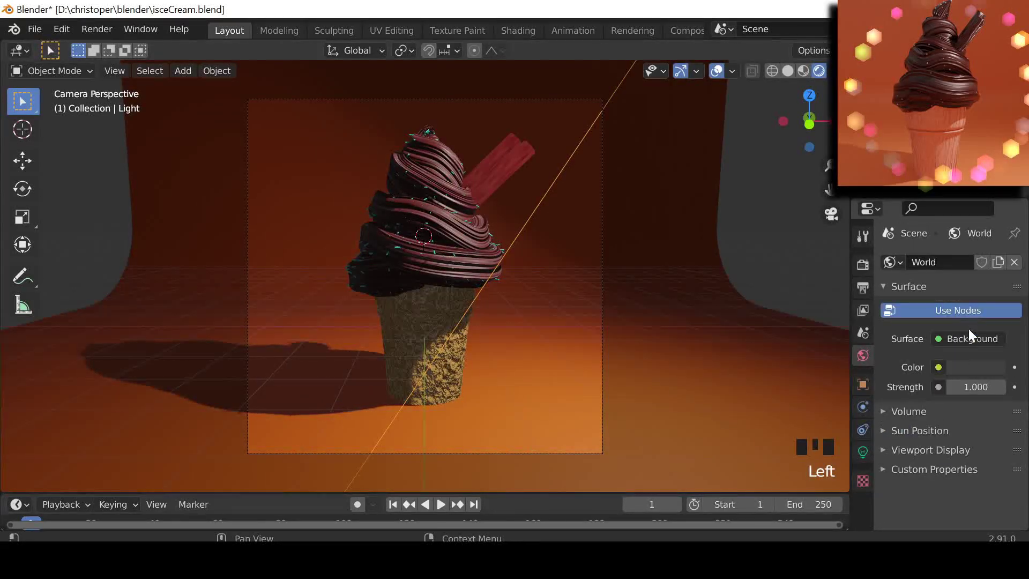
pyautogui.click(974, 366)
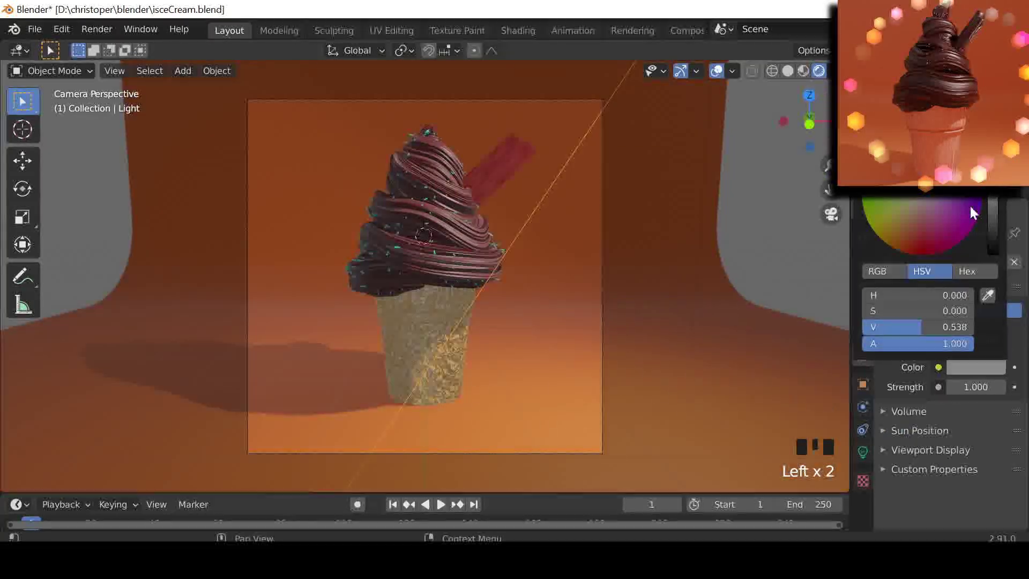
pyautogui.keyDown('ctrl'); pyautogui.scroll(2, 969, 205); pyautogui.keyUp('ctrl')
pyautogui.moveTo(914, 204); pyautogui.dragTo(912, 217)
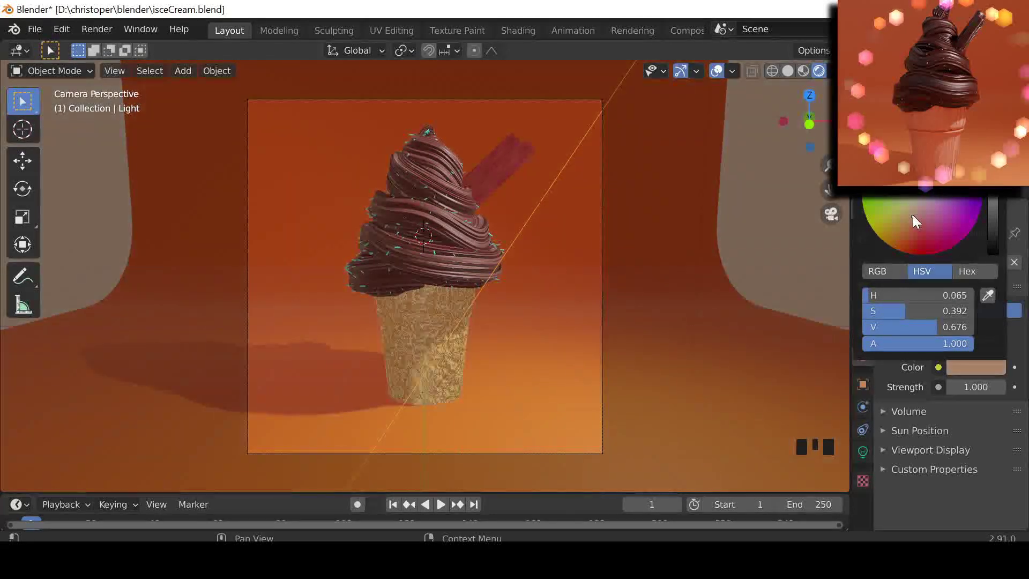
pyautogui.hotkey('ctrl', 's')
pyautogui.click(643, 166)
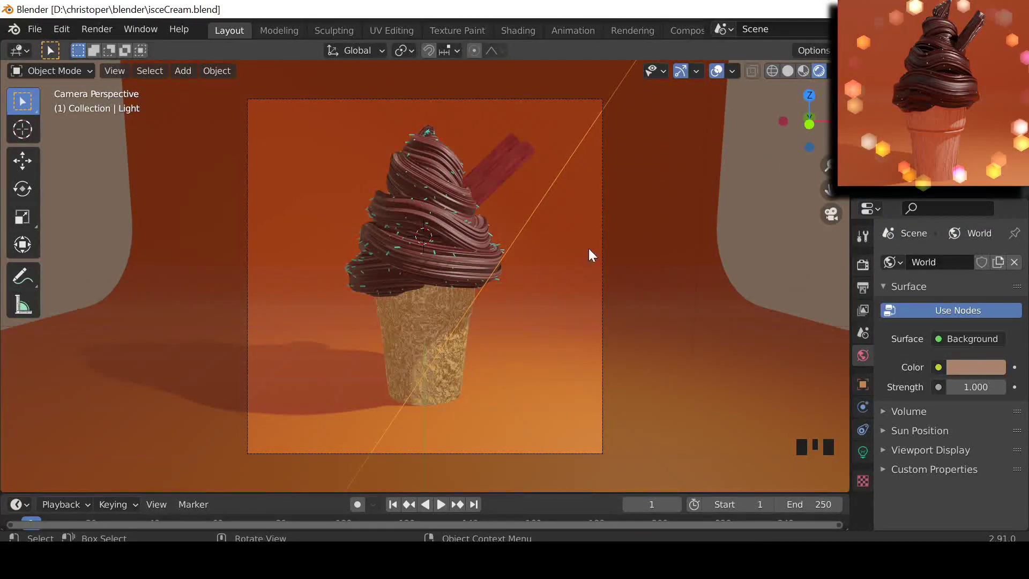
# Switch to the Blender window with isce cream.blend and examine the finished ice cream in the camera view
pyautogui.hotkey('alt', 'Tab')
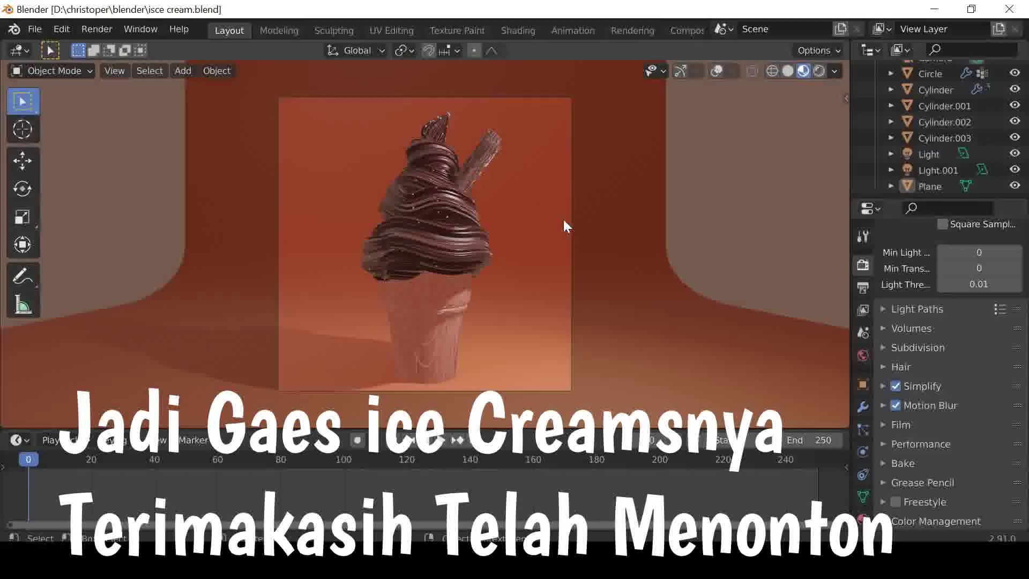
pyautogui.click(21, 160)
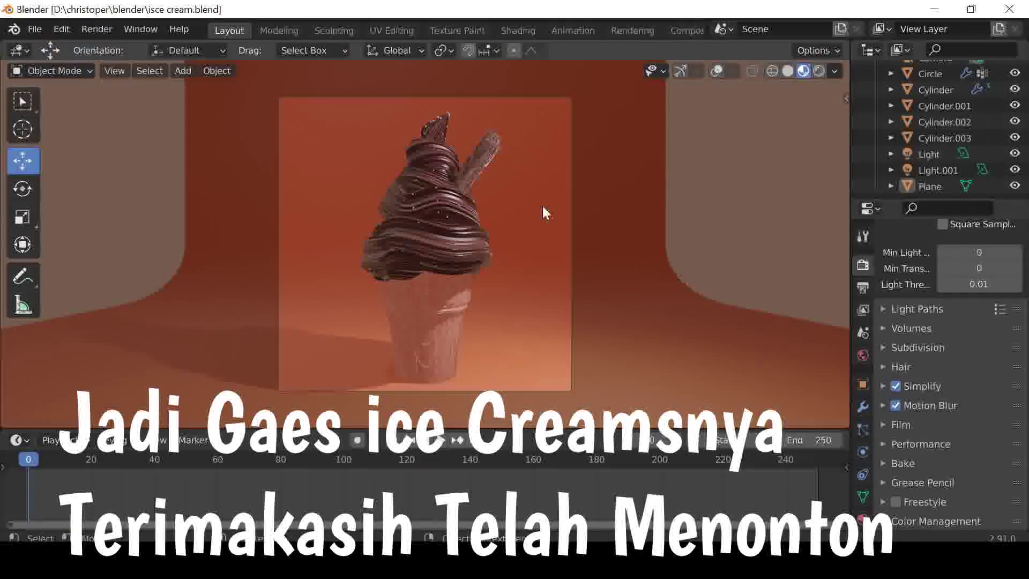
pyautogui.click(716, 71)
pyautogui.click(717, 71)
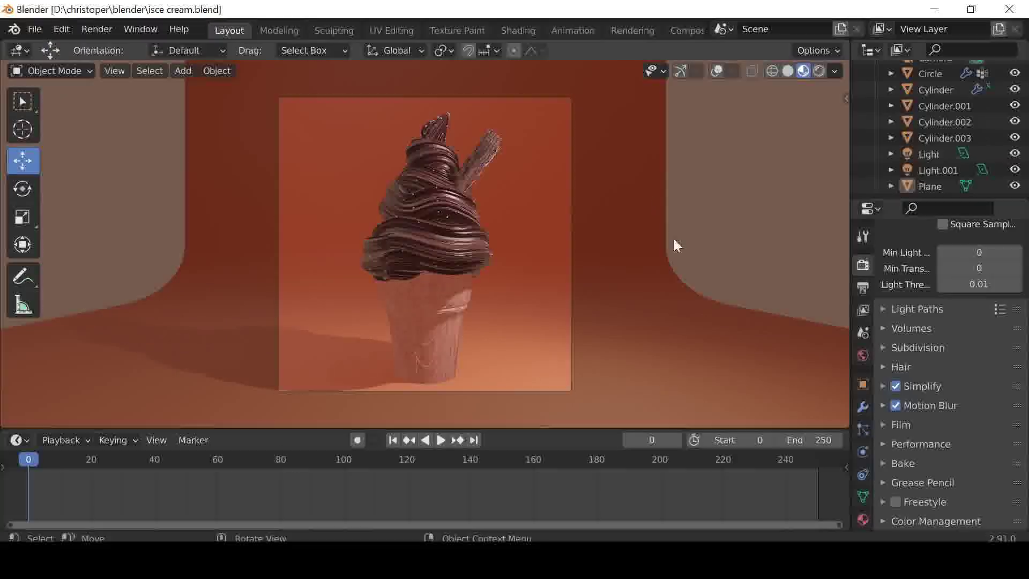